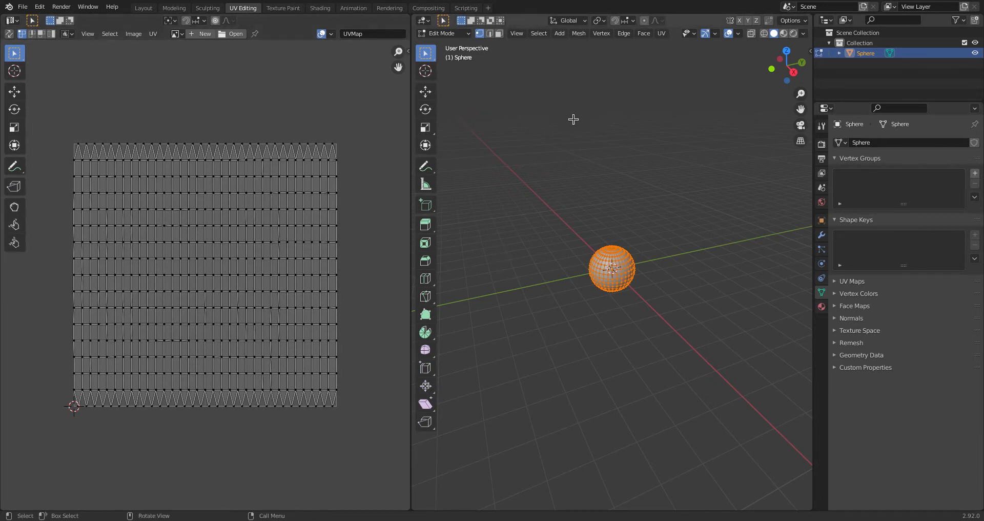
# Switch to the Layout workspace and look at the sphere from several angles.
pyautogui.click(142, 8)
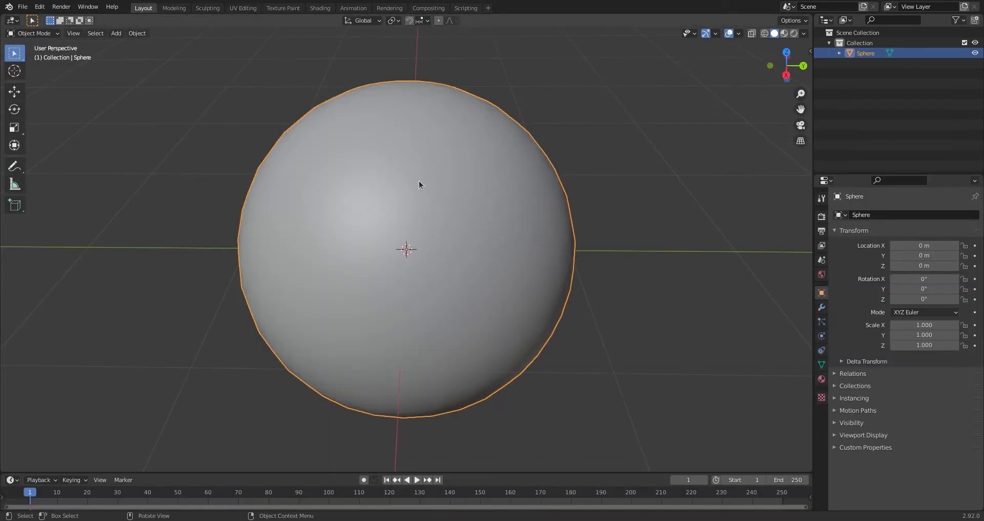
pyautogui.moveTo(545, 156); pyautogui.dragTo(470, 176, button='middle')
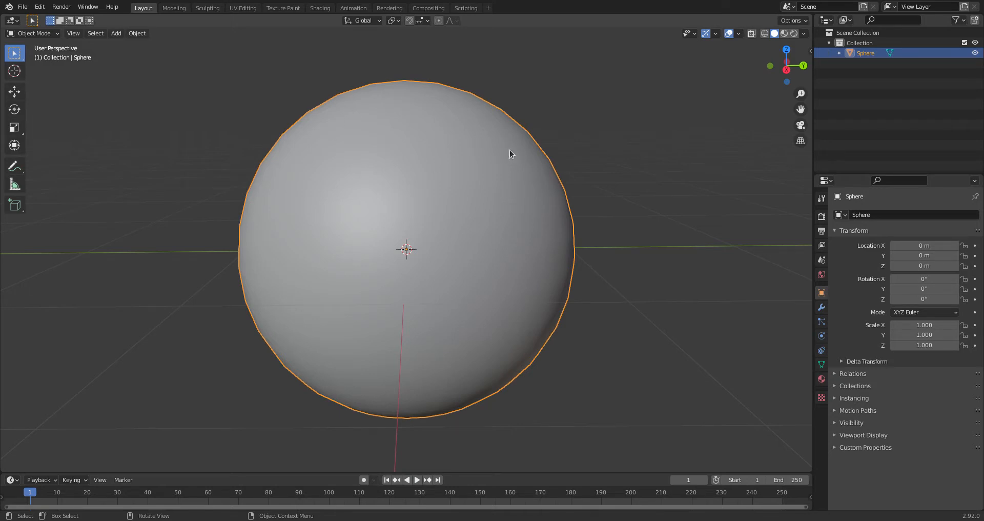
pyautogui.moveTo(398, 226); pyautogui.dragTo(450, 183, button='middle')
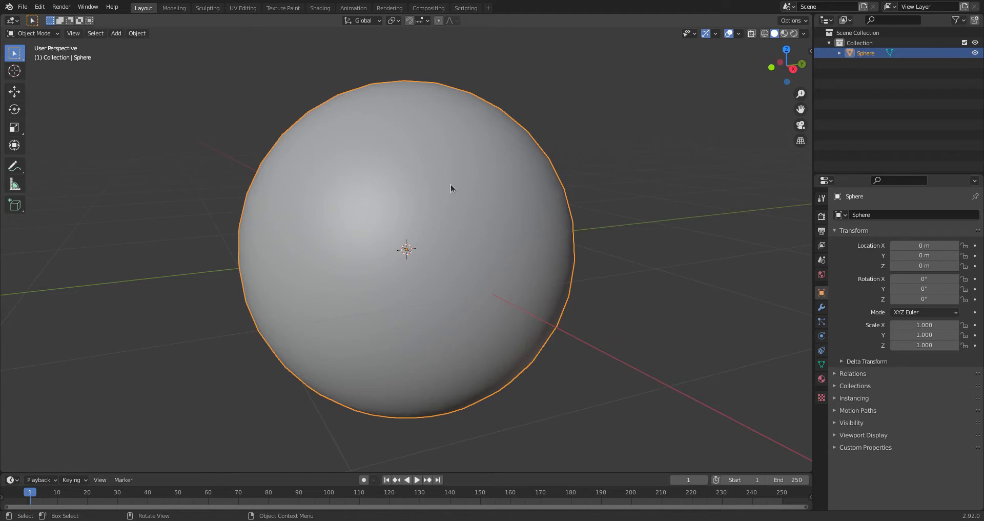
pyautogui.moveTo(601, 192); pyautogui.dragTo(482, 186, button='middle')
# Switch to Firefox and save the 2K version of the black-and-white land and ocean map from the earth texture page.
pyautogui.hotkey('alt', 'Tab')
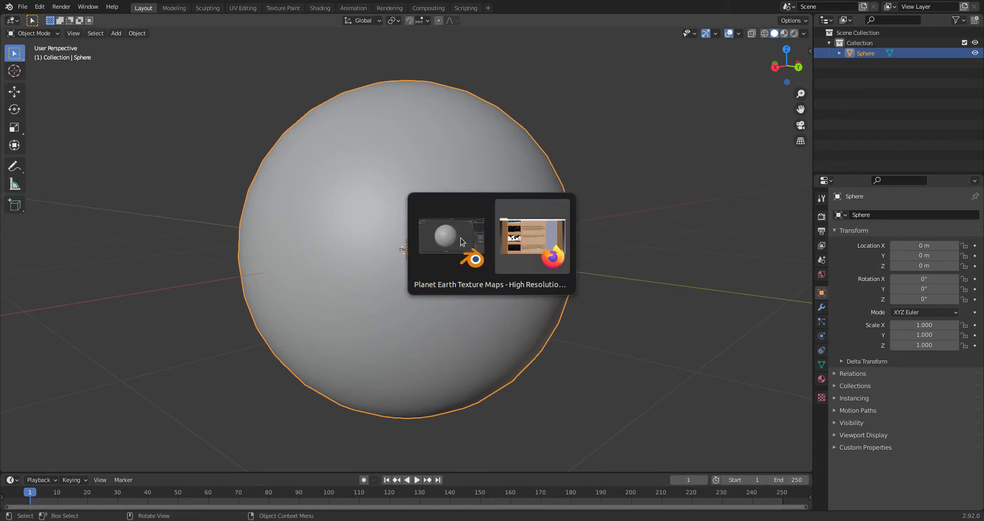
pyautogui.scroll(10, 431, 171)
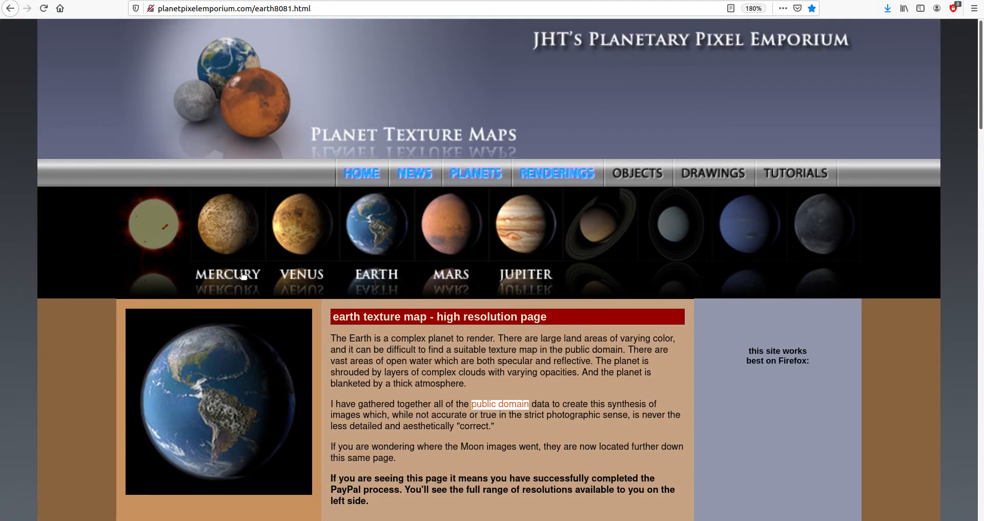
pyautogui.scroll(-1, 358, 285)
pyautogui.scroll(-3, 540, 352)
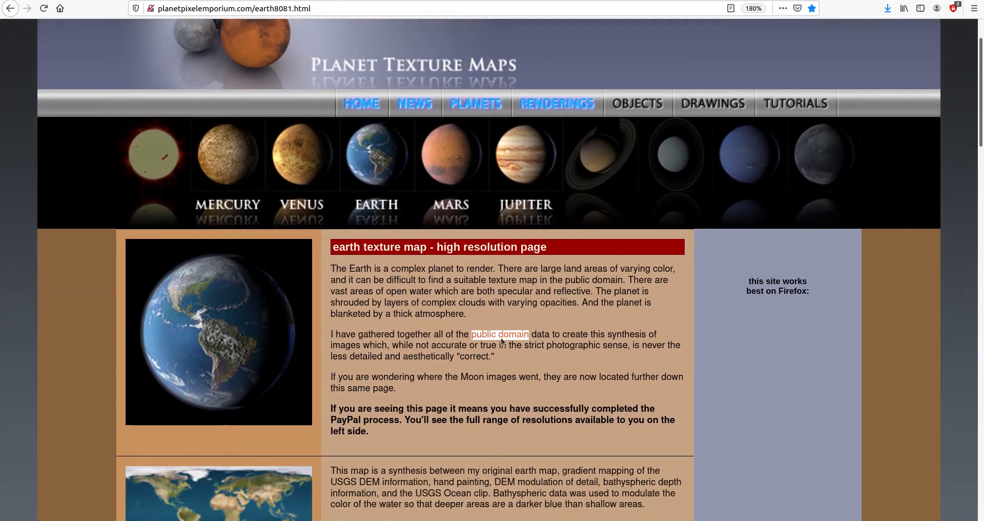
pyautogui.scroll(-6, 308, 225)
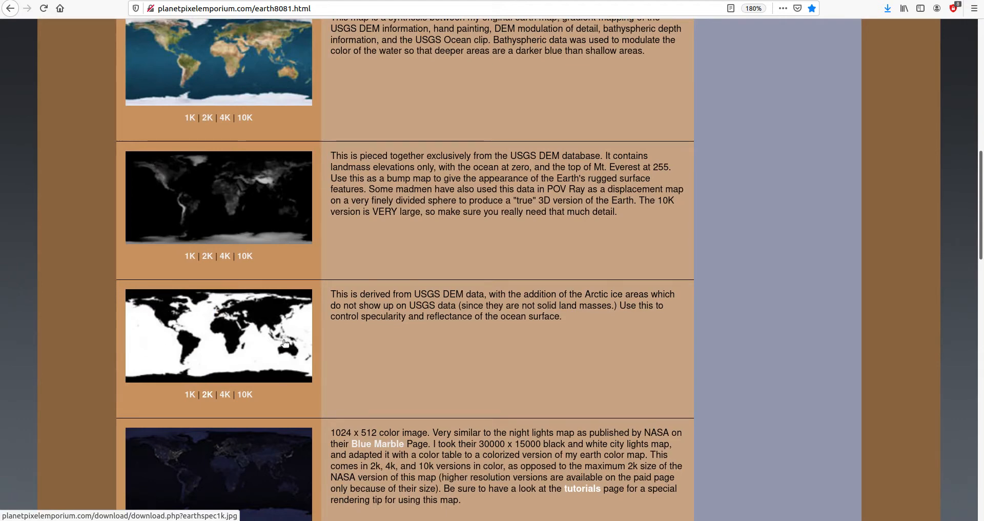
pyautogui.scroll(3, 210, 341)
pyautogui.scroll(-4, 209, 236)
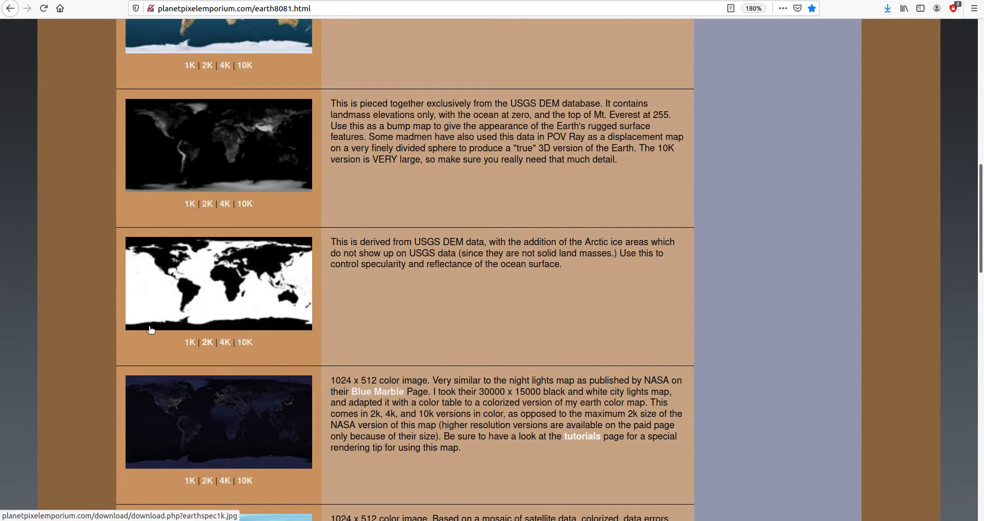
pyautogui.click(208, 341)
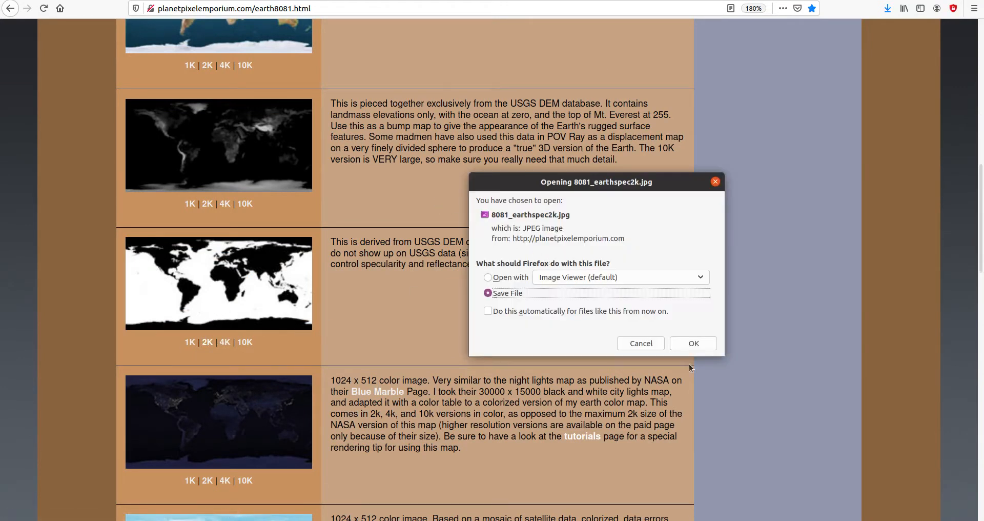
pyautogui.click(692, 343)
# Switch back to Blender and create a new image texture using 8081_earthspec2k.jpg from the Textures folder.
pyautogui.hotkey('alt', 'Tab')
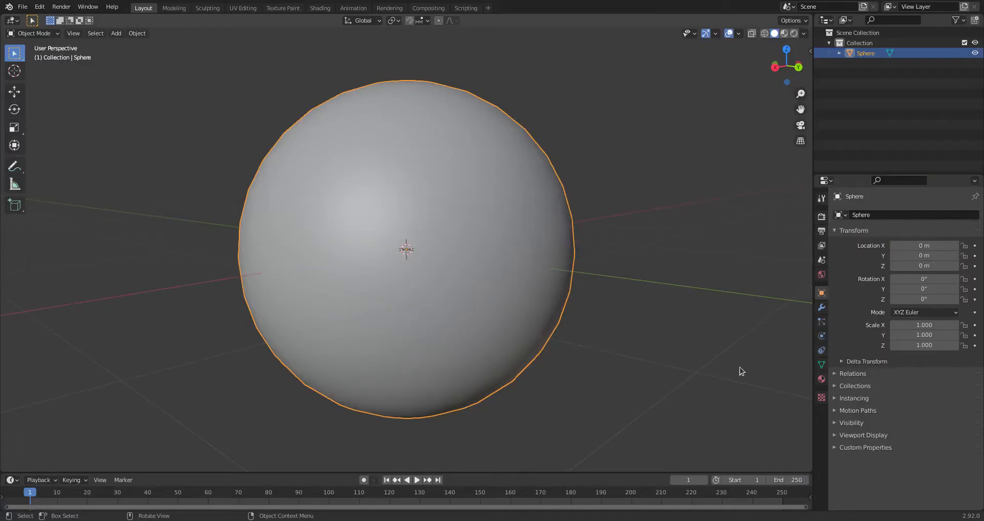
pyautogui.click(818, 399)
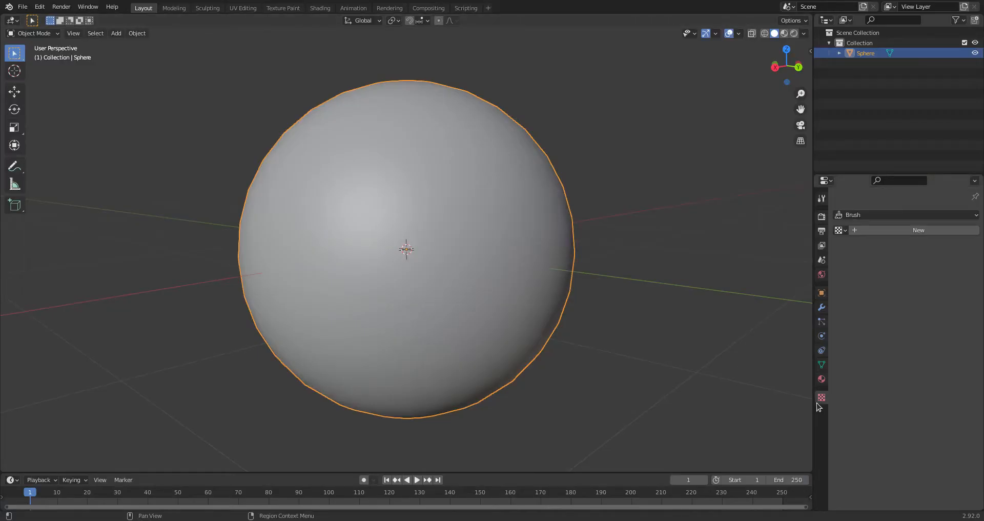
pyautogui.click(863, 230)
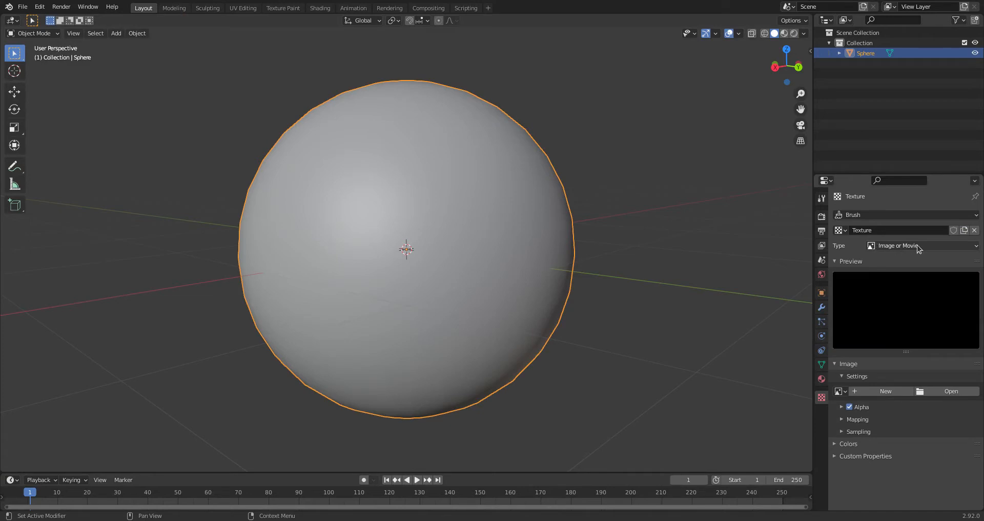
pyautogui.click(942, 393)
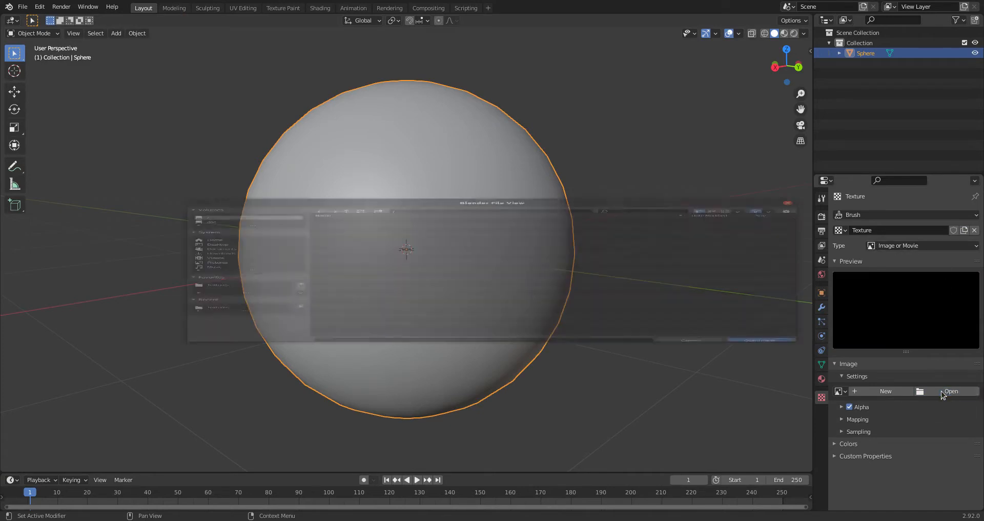
pyautogui.click(219, 304)
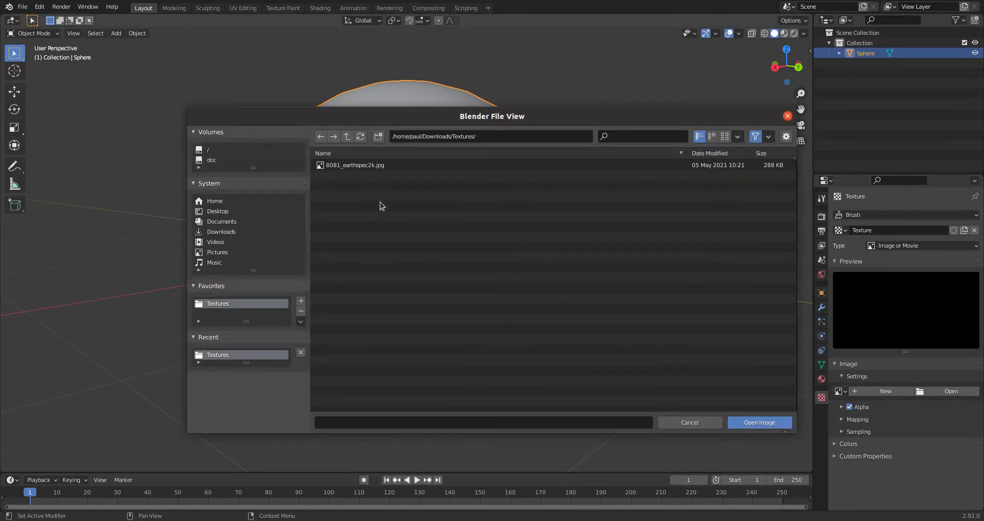
pyautogui.doubleClick(364, 164)
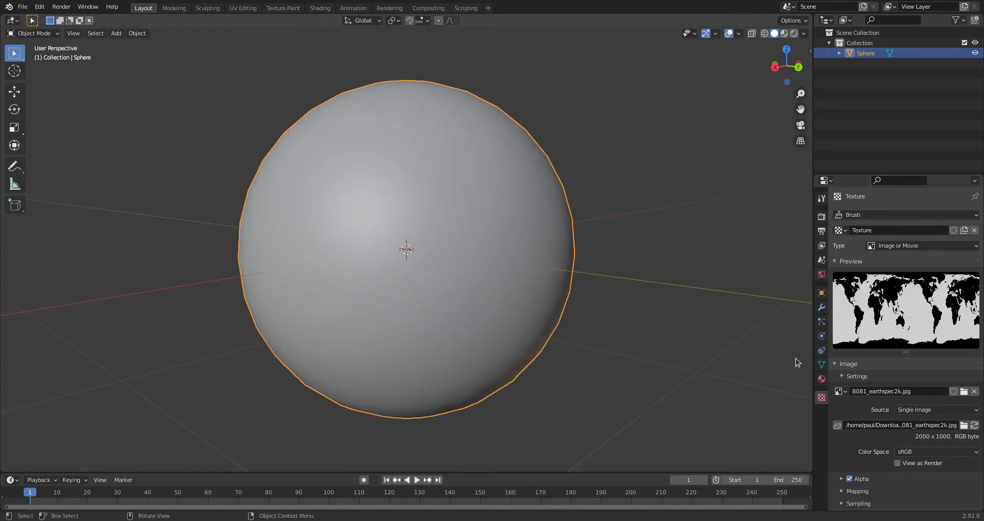
# Create a new material for the sphere and add an Image Texture node beside its Principled BSDF in the Shading workspace.
pyautogui.click(822, 378)
pyautogui.click(900, 261)
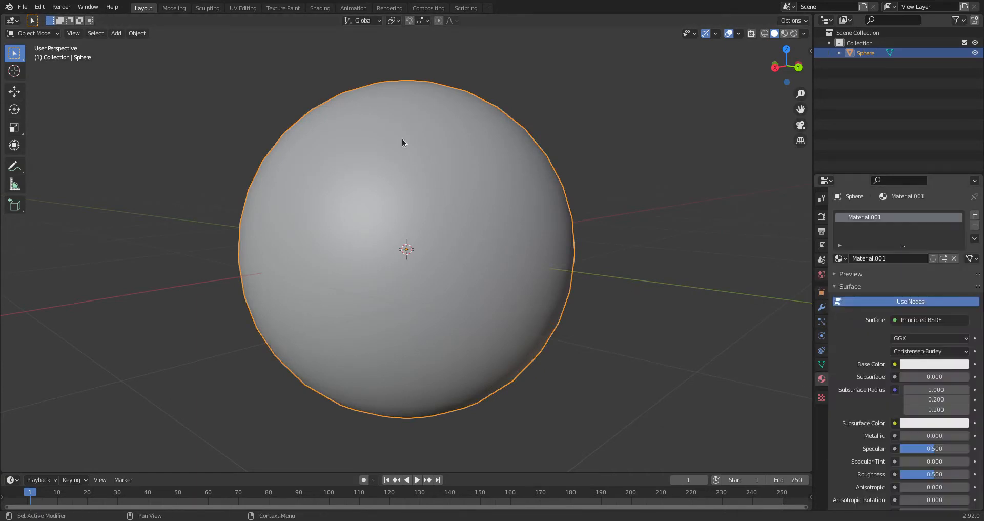
pyautogui.click(320, 7)
pyautogui.hotkey('shift', 'a')
pyautogui.click(288, 372)
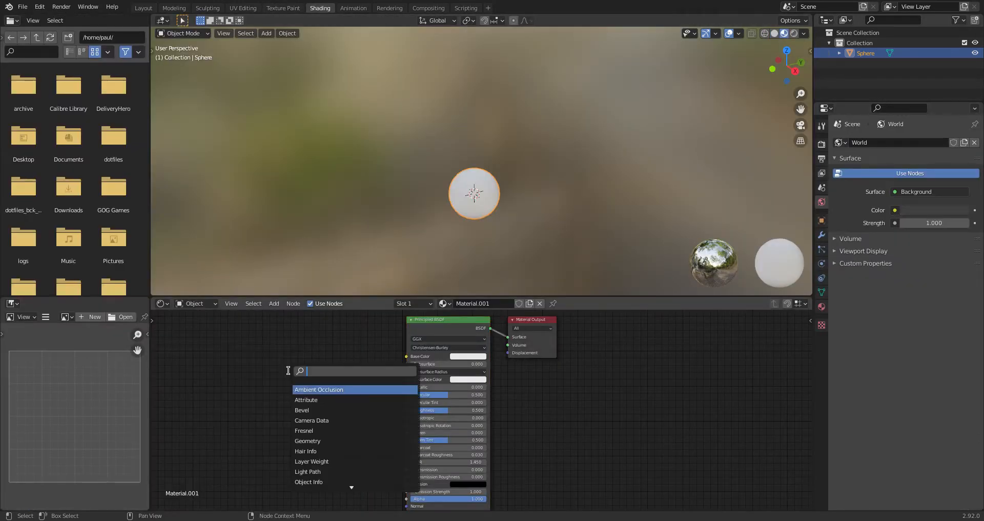
pyautogui.write('image')
pyautogui.press('Return')
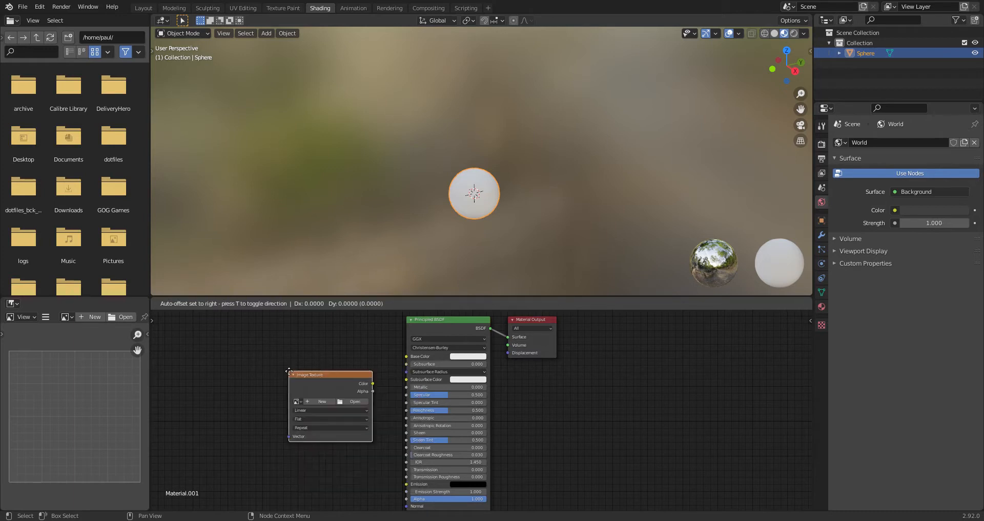
pyautogui.click(288, 370)
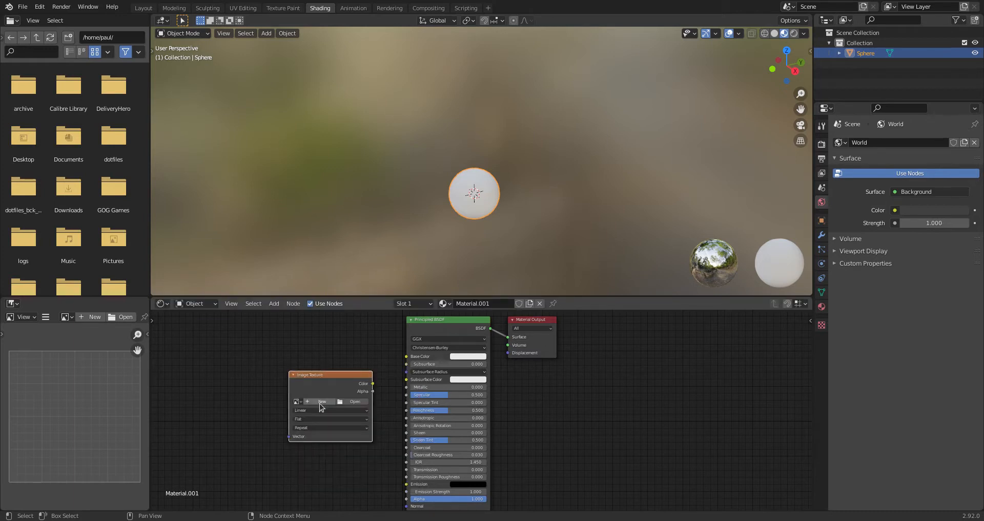
# Assign 8081_earthspec2k.jpg to the Image Texture node and connect its Color output to the Principled BSDF's Base Color.
pyautogui.click(296, 401)
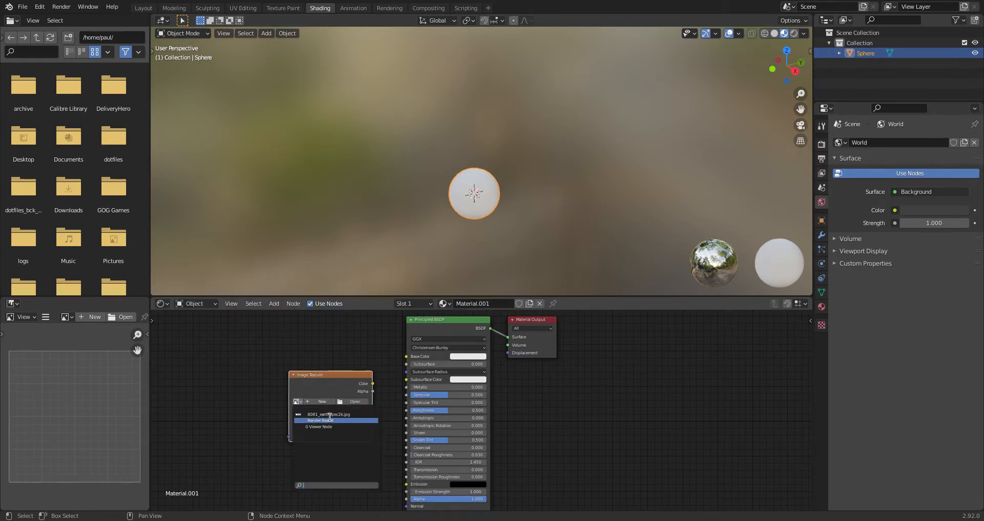
pyautogui.click(323, 415)
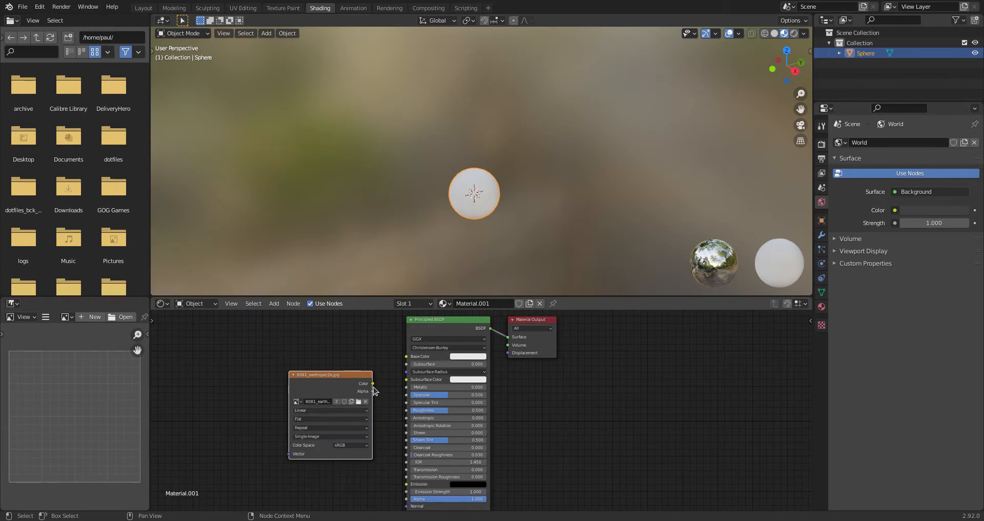
pyautogui.moveTo(376, 385); pyautogui.dragTo(405, 356)
pyautogui.scroll(5, 533, 196)
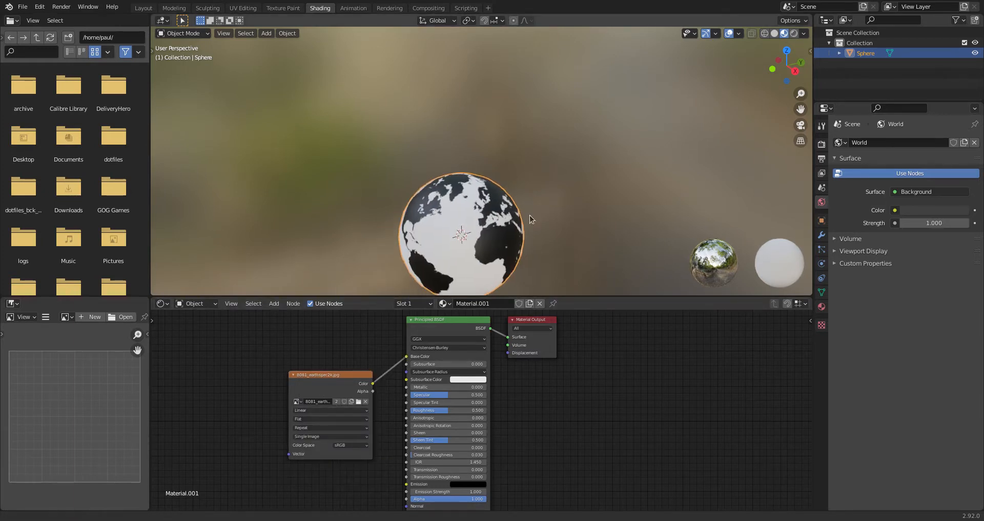
pyautogui.scroll(4, 559, 159)
pyautogui.moveTo(559, 147); pyautogui.dragTo(607, 147, button='middle')
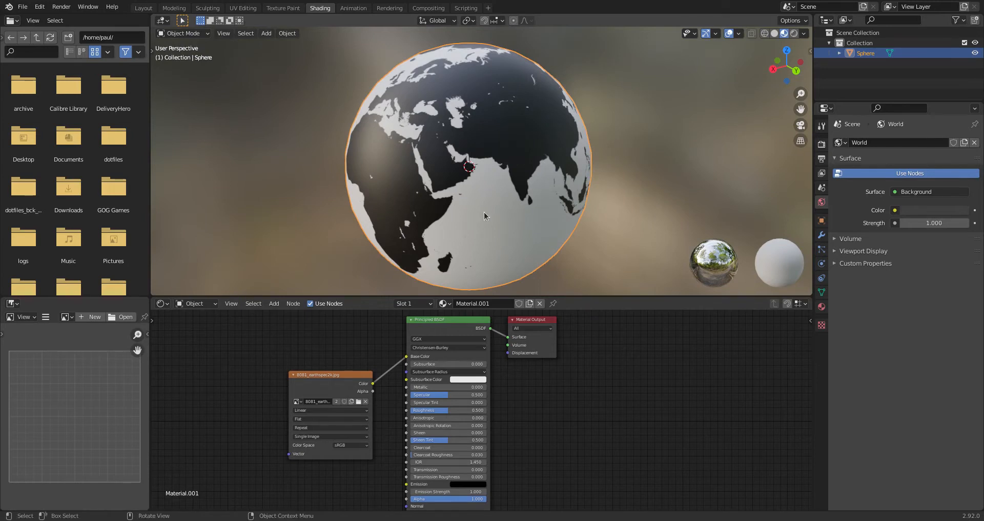
# Return to the Layout workspace and add a cube mesh at the sphere's centre.
pyautogui.click(143, 8)
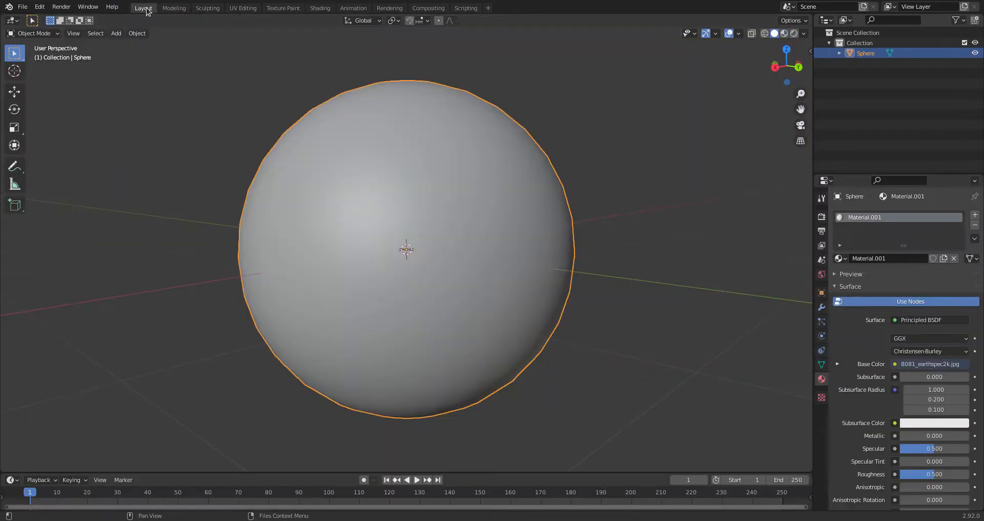
pyautogui.scroll(-3, 470, 193)
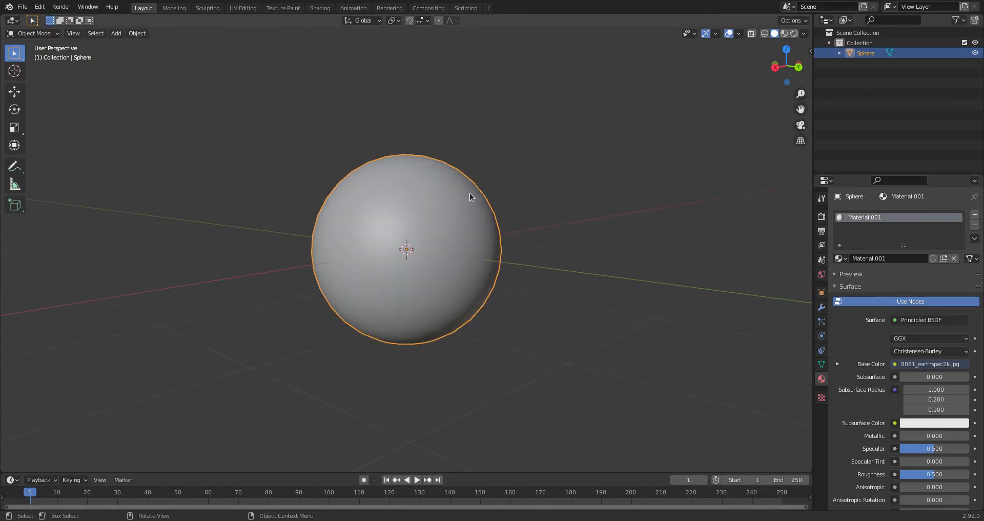
pyautogui.scroll(2, 472, 193)
pyautogui.hotkey('shift', 'a')
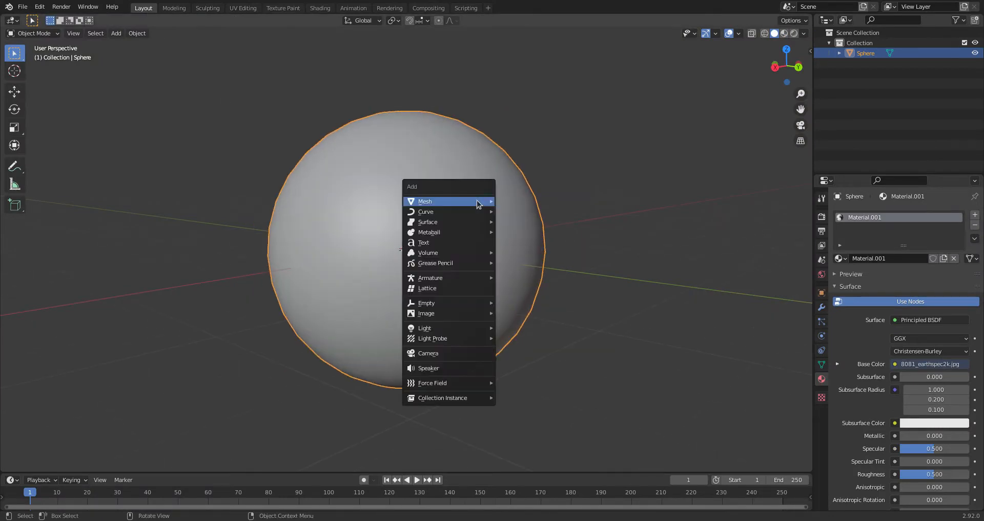
pyautogui.hotkey('shift', 'a')
pyautogui.moveTo(411, 230)
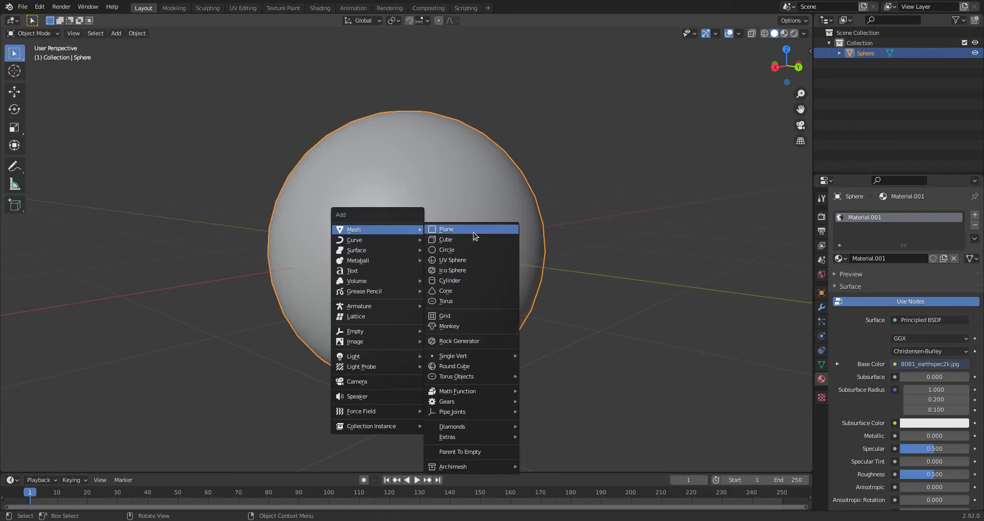
pyautogui.click(452, 239)
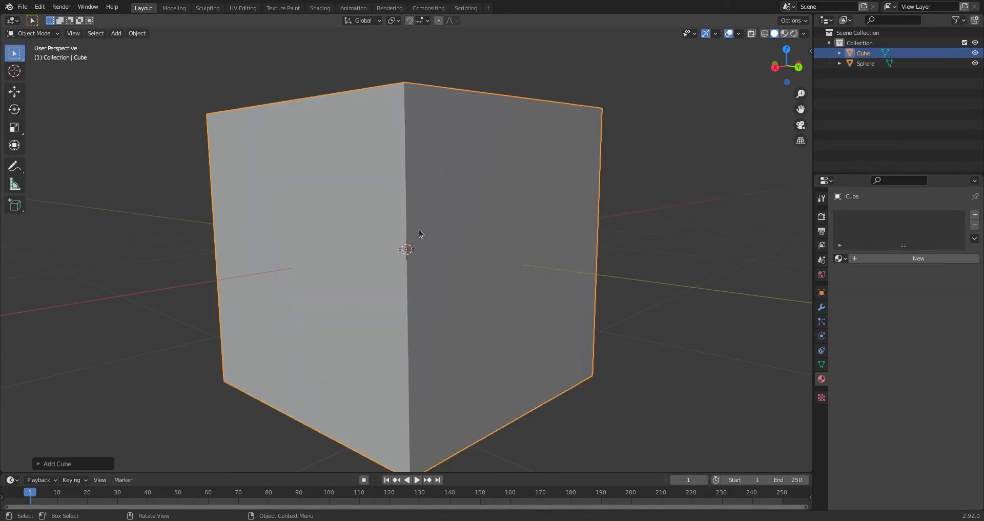
# Give the cube a level 1 Subdivision Surface and shade it smooth.
pyautogui.hotkey('ctrl', '1')
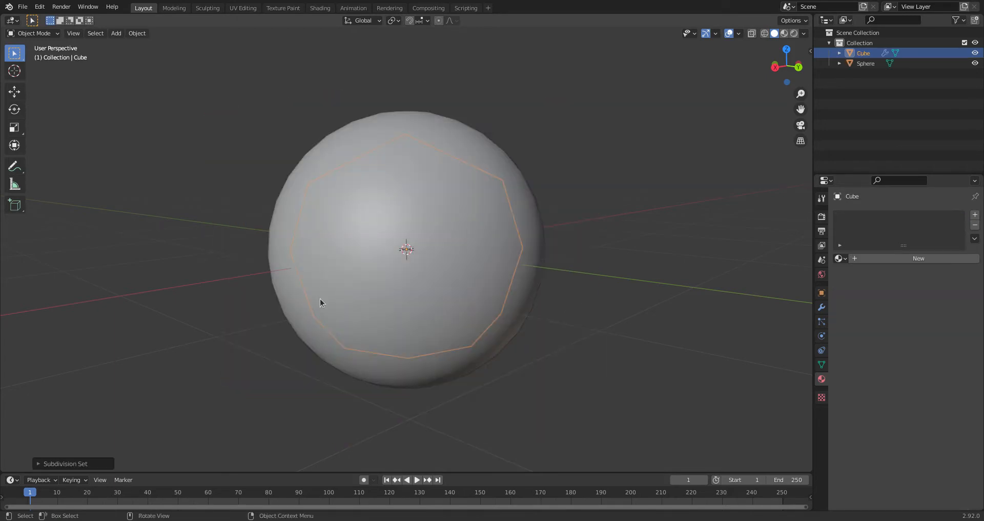
pyautogui.moveTo(546, 258); pyautogui.dragTo(484, 278, button='middle')
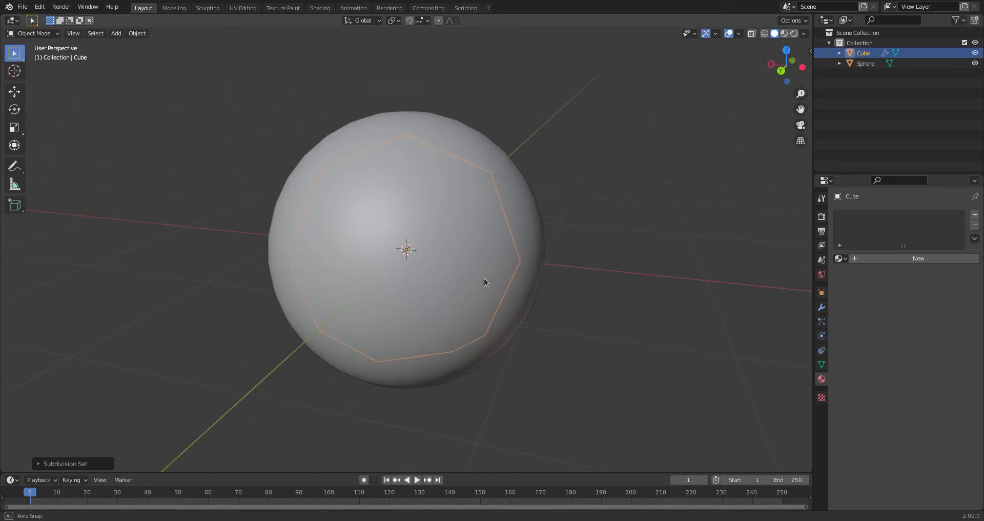
pyautogui.rightClick(443, 233)
pyautogui.click(444, 234)
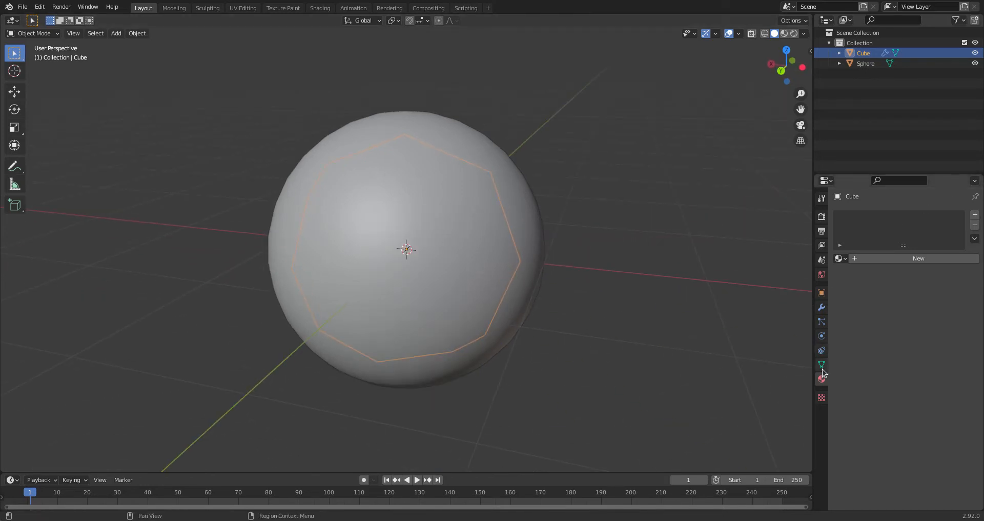
# Create a new material for the cube and change its surface shader to Emission.
pyautogui.click(872, 258)
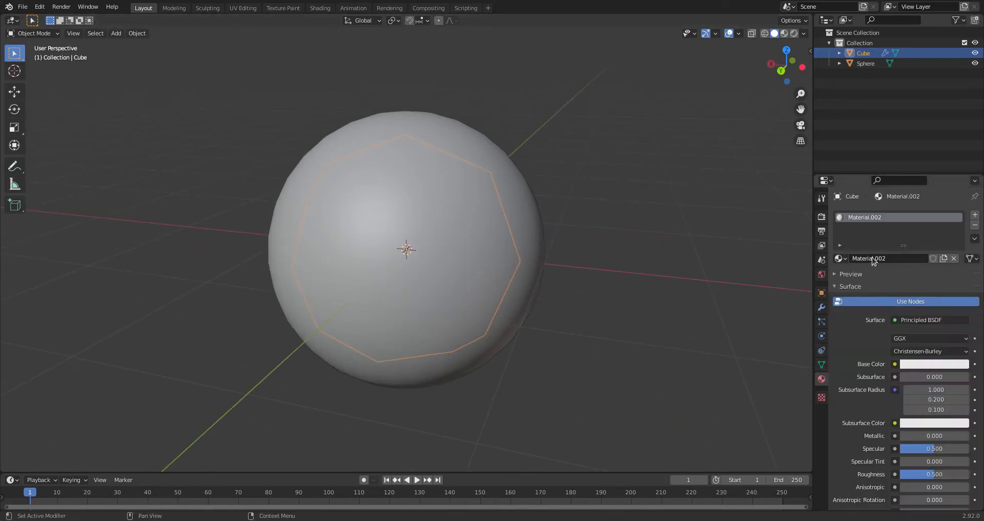
pyautogui.click(929, 319)
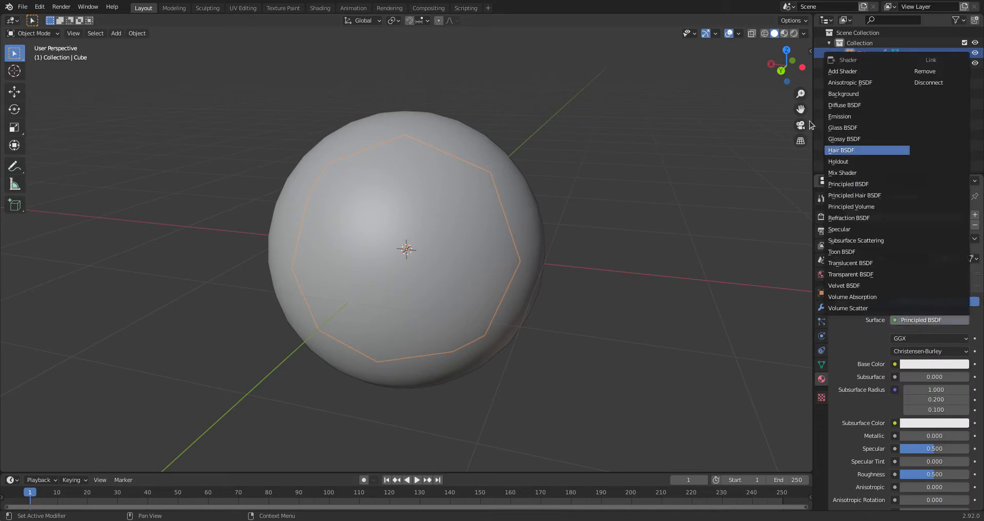
pyautogui.click(853, 113)
# Set the cube material's emission strength to 2 and its emission color to fully saturated cyan.
pyautogui.click(930, 351)
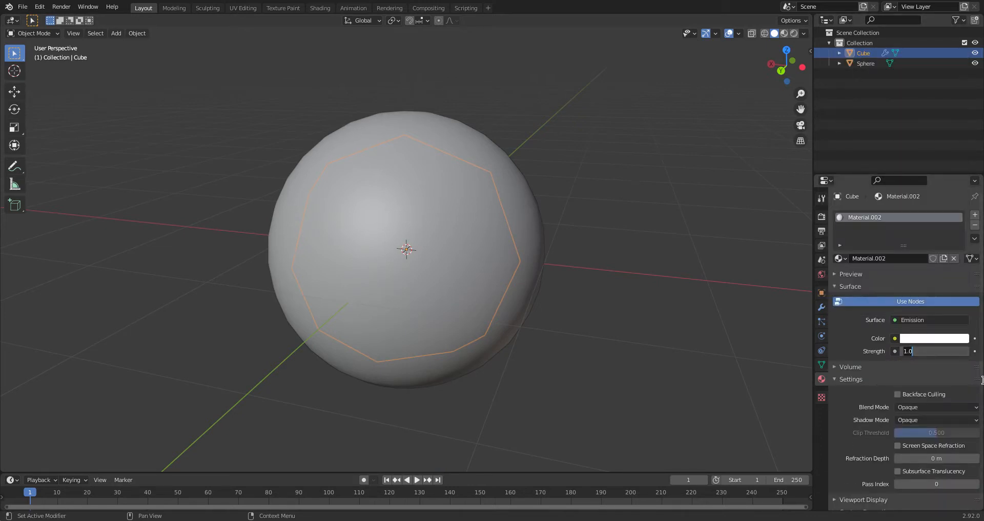
pyautogui.press('BackSpace')
pyautogui.press('BackSpace')
pyautogui.press('BackSpace')
pyautogui.write('2')
pyautogui.press('Return')
pyautogui.click(933, 337)
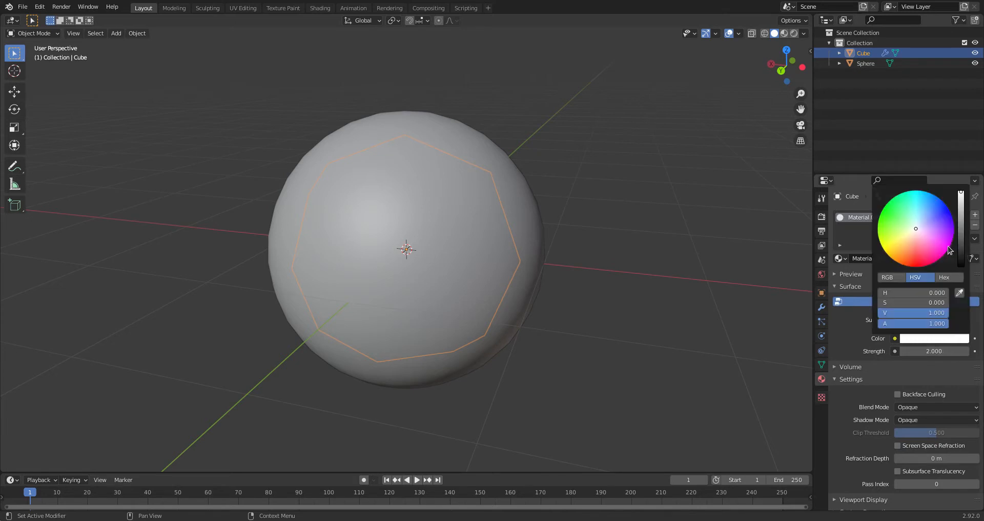
pyautogui.moveTo(917, 227); pyautogui.dragTo(916, 190)
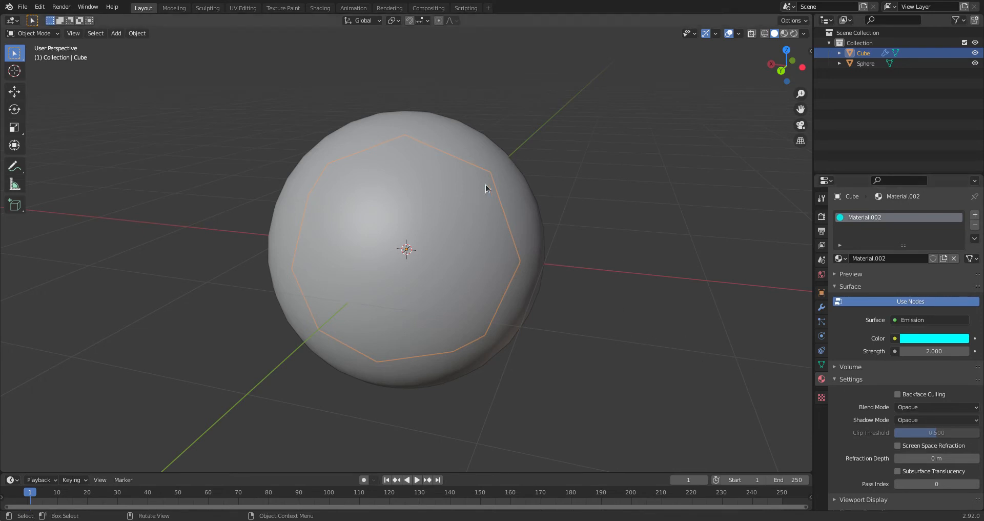
pyautogui.scroll(2, 411, 216)
pyautogui.moveTo(391, 243); pyautogui.dragTo(592, 248, button='middle')
pyautogui.press('g')
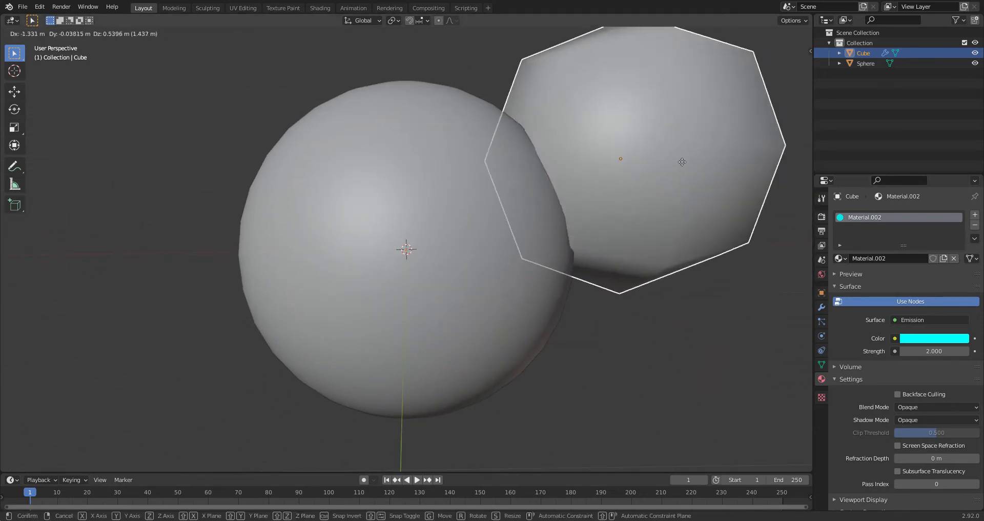
pyautogui.rightClick(710, 184)
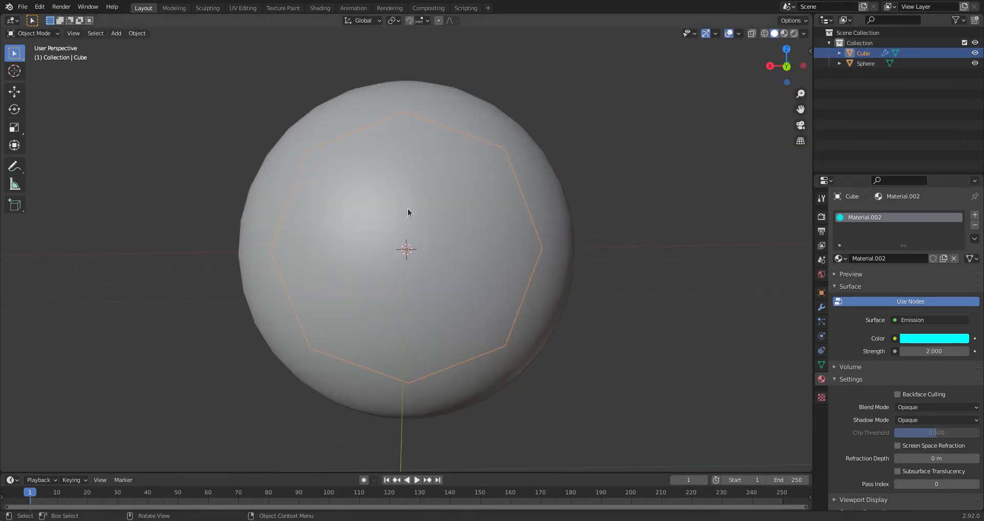
# Move the cube into a new collection named Dots, then exclude that collection from the view layer.
pyautogui.press('m')
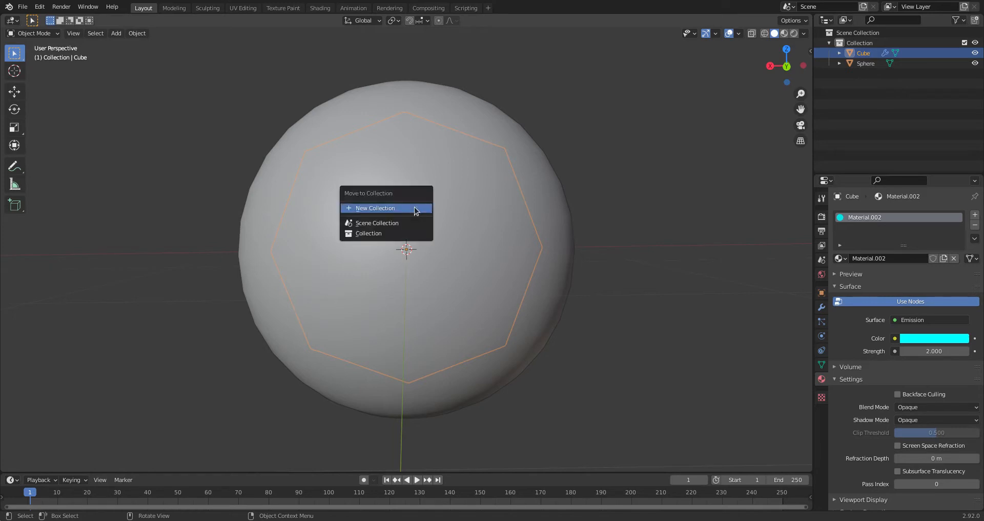
pyautogui.click(415, 209)
pyautogui.write('Dot')
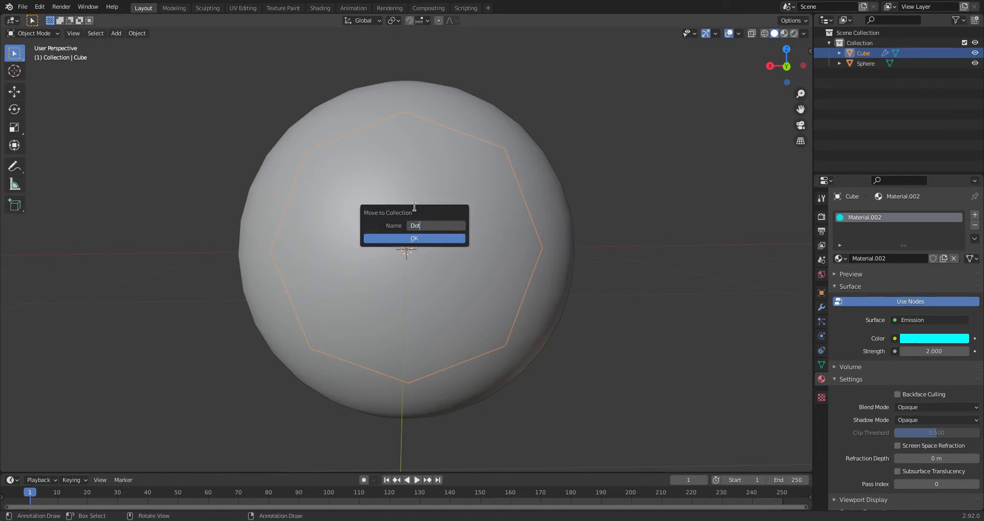
pyautogui.write('s')
pyautogui.click(429, 236)
pyautogui.click(419, 235)
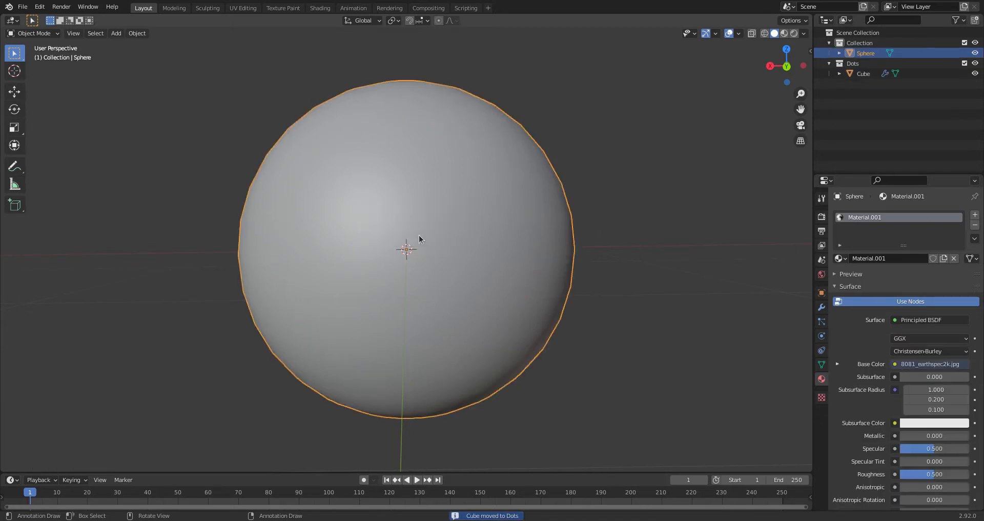
pyautogui.click(965, 63)
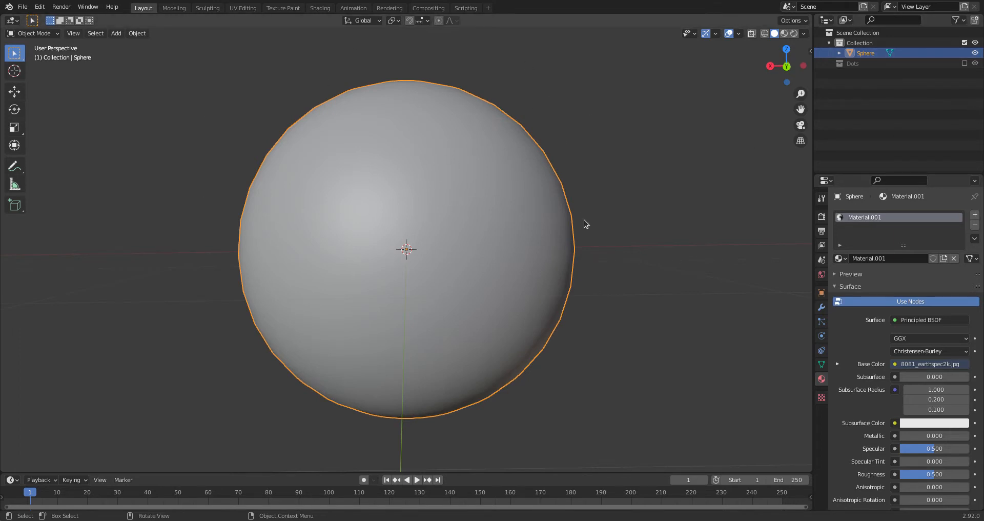
# Add an emitter particle system to the sphere and set its emission end frame to 1.
pyautogui.moveTo(586, 224); pyautogui.dragTo(456, 228, button='middle')
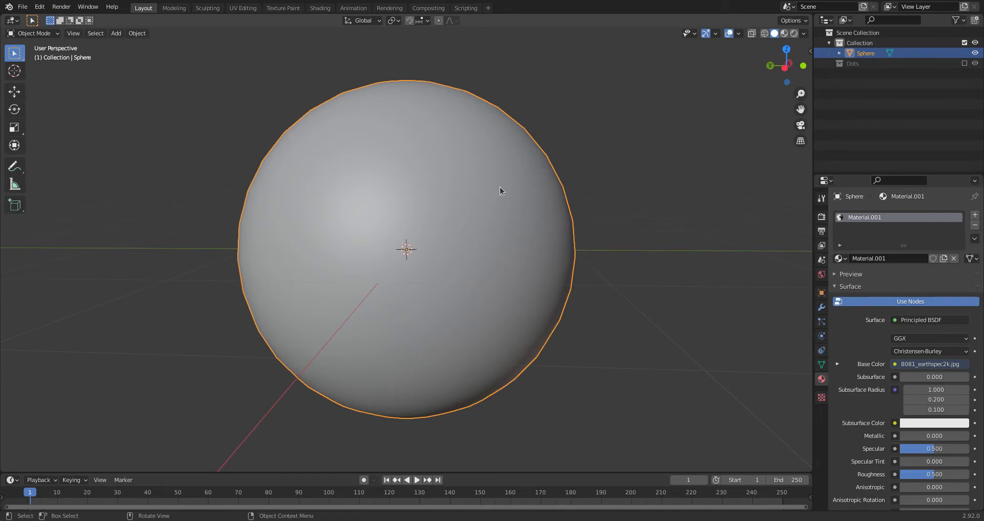
pyautogui.moveTo(537, 287); pyautogui.dragTo(540, 197, button='middle')
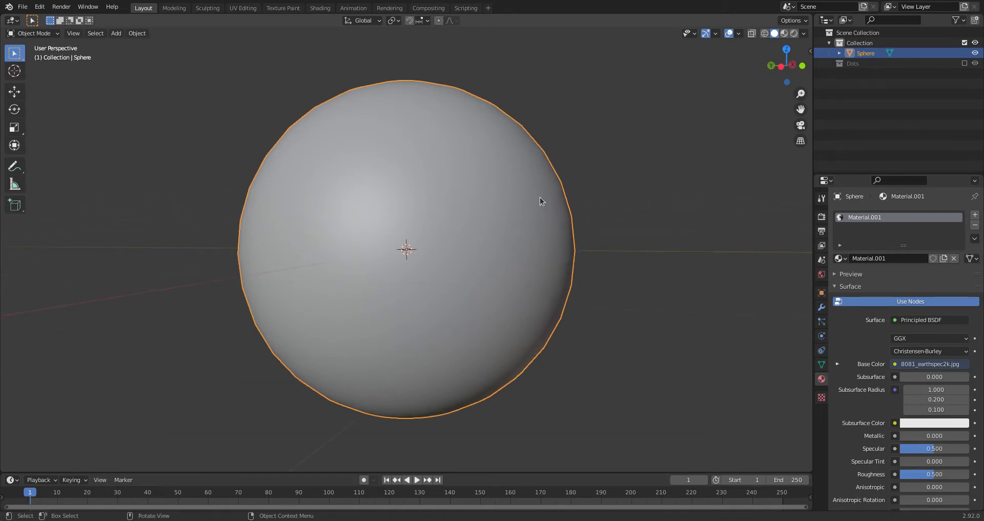
pyautogui.click(821, 321)
pyautogui.click(975, 215)
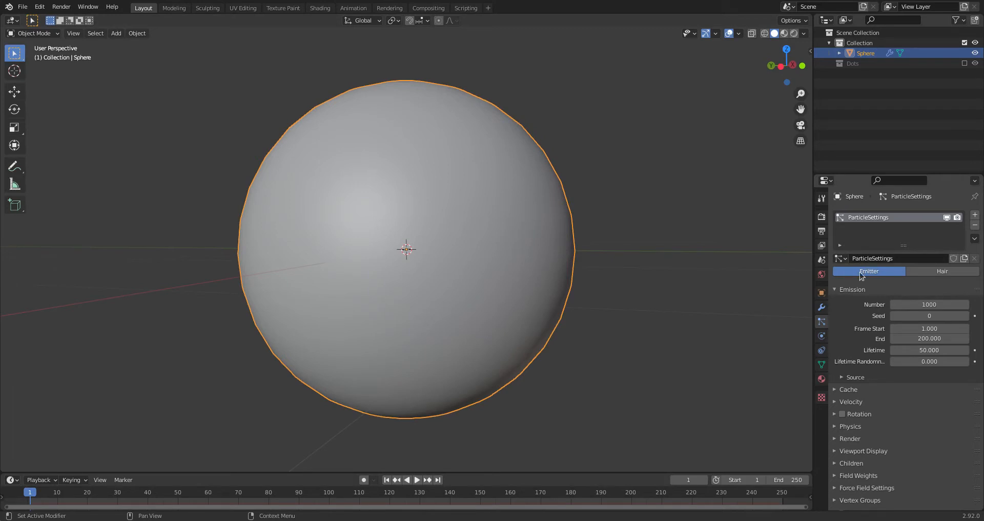
pyautogui.click(927, 337)
pyautogui.write('1')
pyautogui.press('Return')
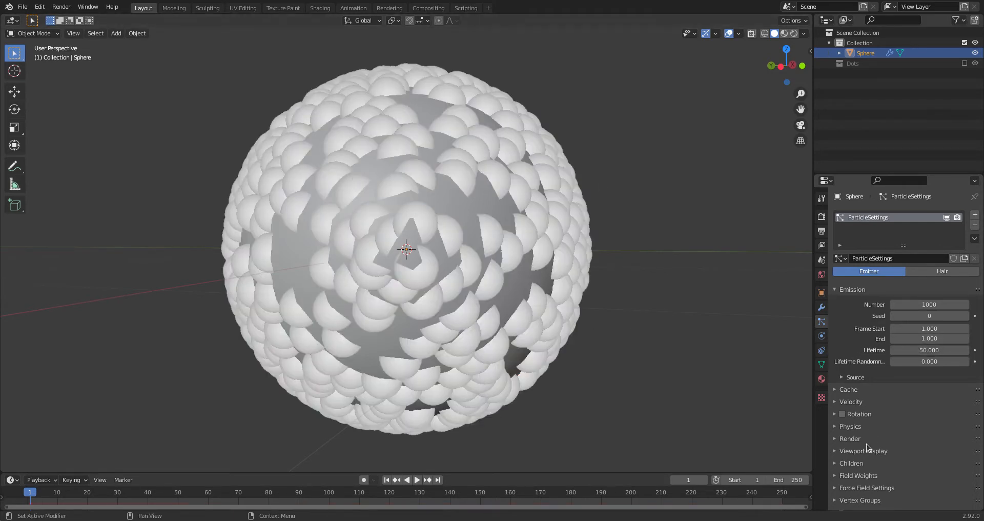
# Set the particle system's physics type to None.
pyautogui.click(855, 429)
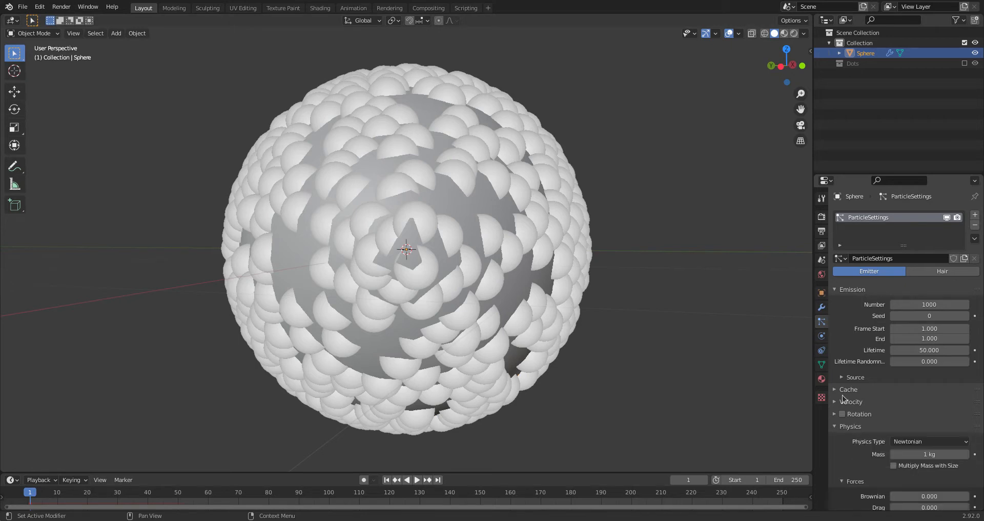
pyautogui.click(902, 442)
pyautogui.click(908, 430)
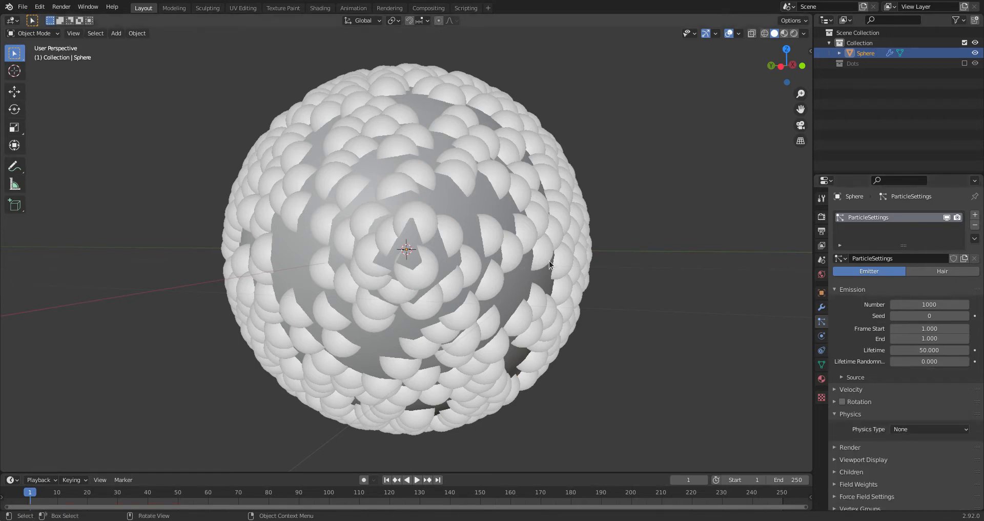
pyautogui.scroll(-4, 506, 247)
pyautogui.moveTo(506, 247); pyautogui.dragTo(491, 242, button='middle')
pyautogui.scroll(4, 490, 241)
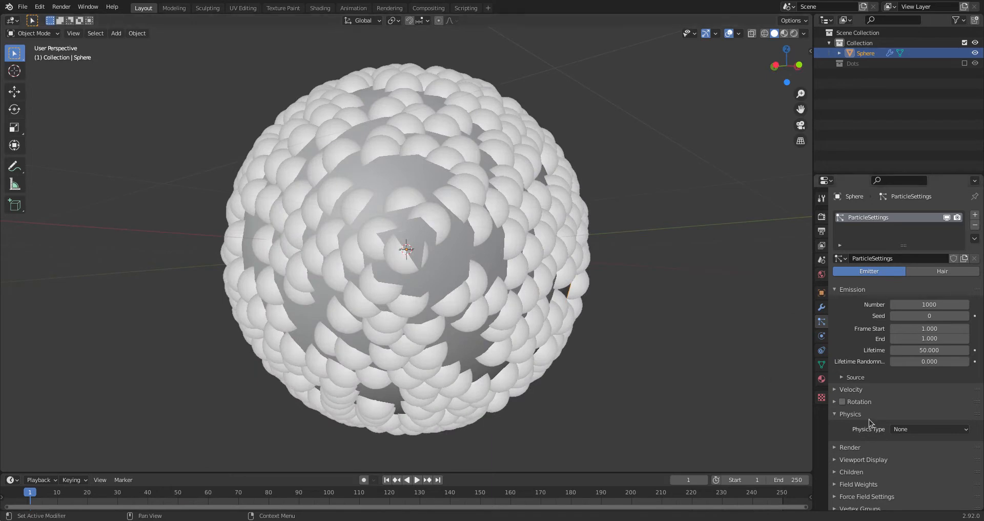
# Render the particles as a collection, with Dots as the instance collection.
pyautogui.click(850, 447)
pyautogui.scroll(-2, 852, 448)
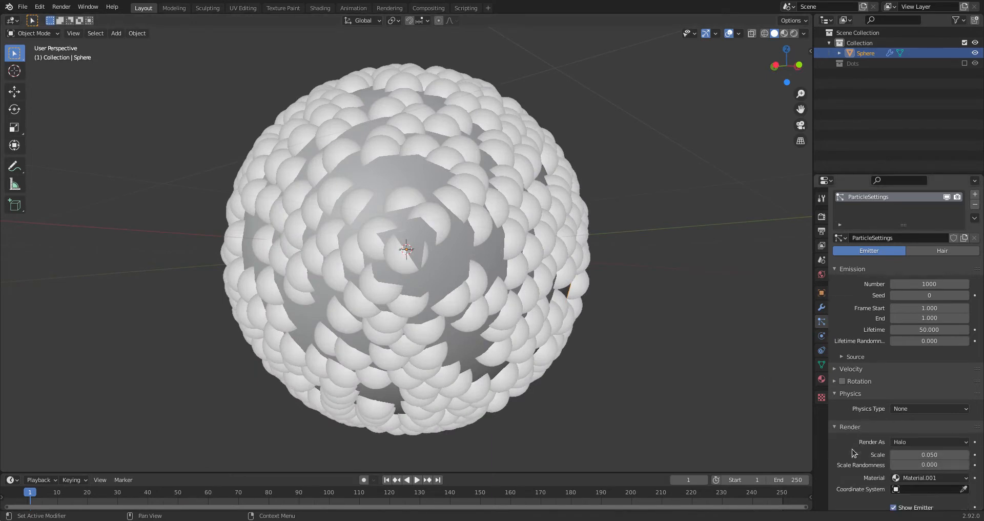
pyautogui.click(907, 418)
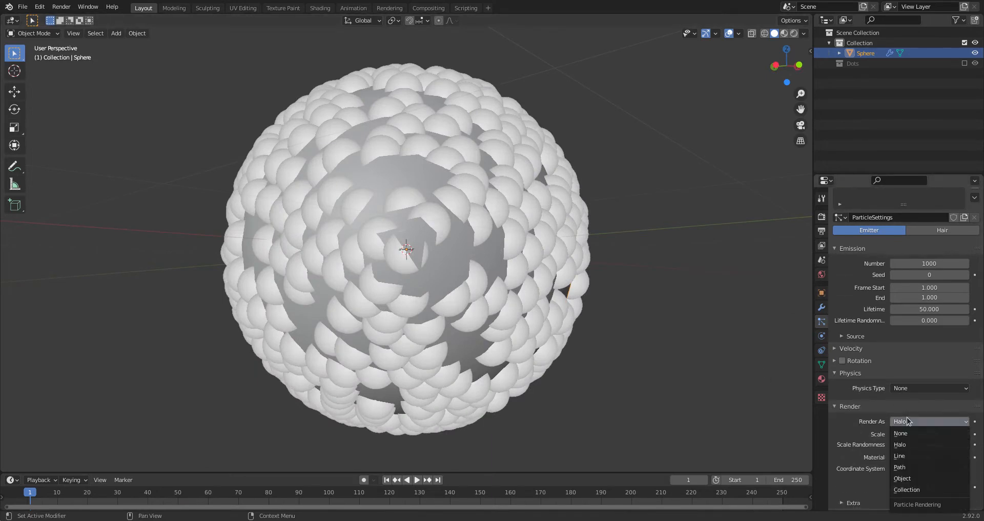
pyautogui.click(916, 491)
pyautogui.scroll(-3, 882, 451)
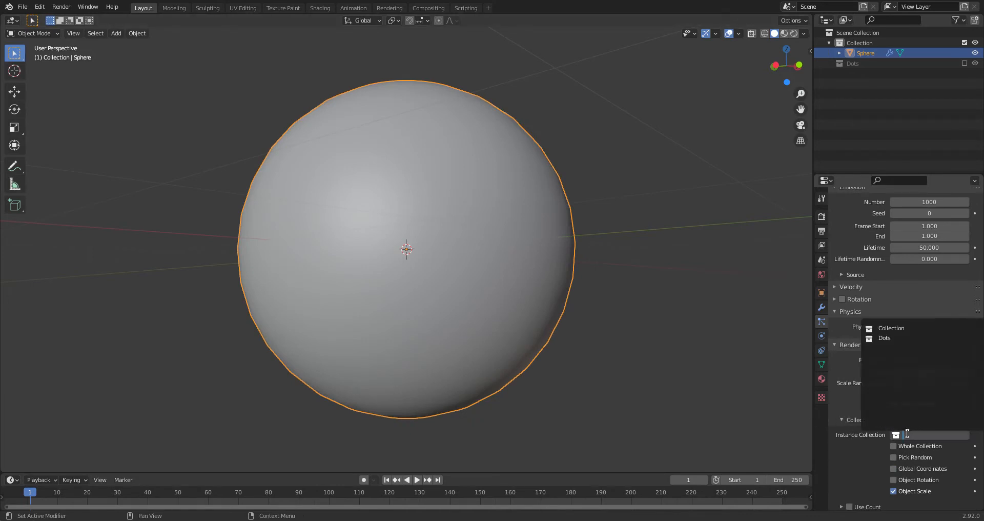
pyautogui.click(884, 338)
pyautogui.scroll(6, 461, 232)
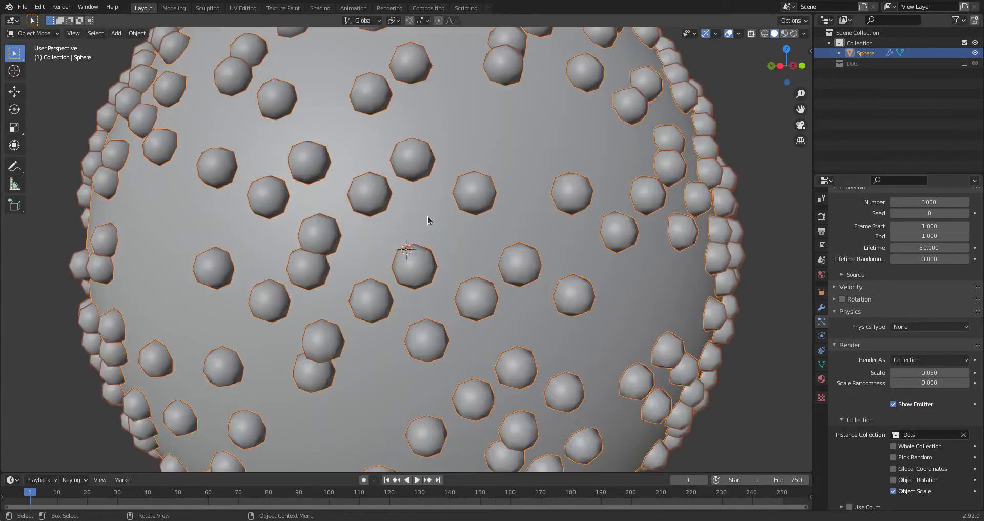
# Set the particles' render scale to 0.01.
pyautogui.scroll(-5, 429, 217)
pyautogui.click(917, 370)
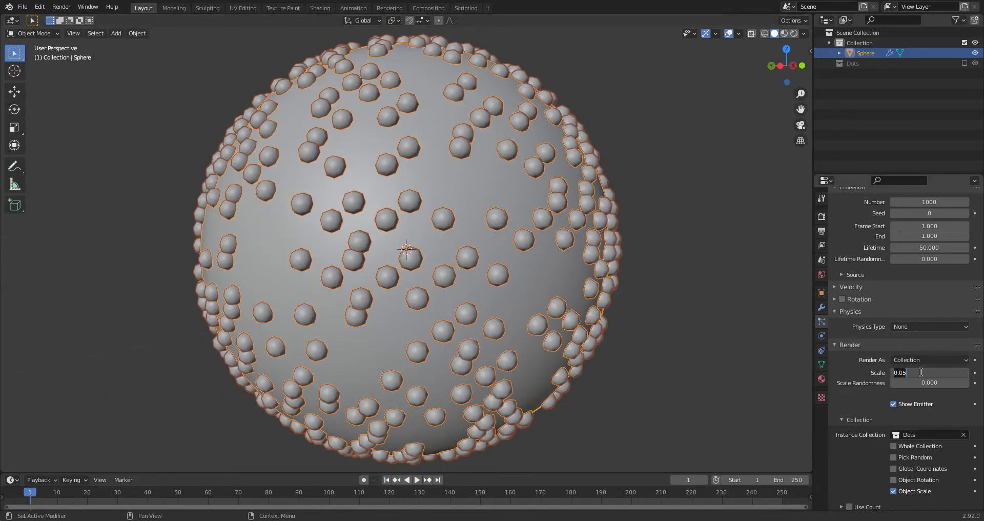
pyautogui.write('0.0')
pyautogui.press('Return')
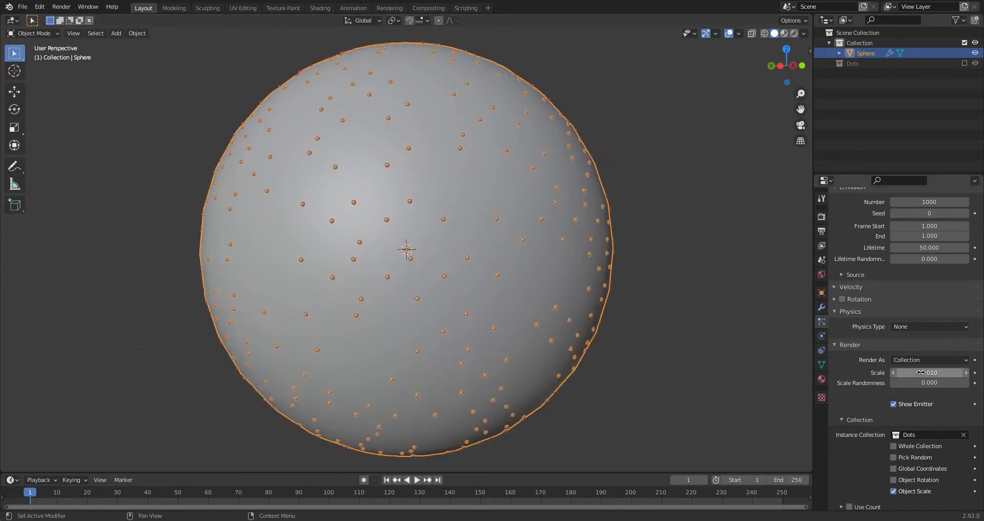
pyautogui.moveTo(519, 234); pyautogui.dragTo(508, 262, button='middle')
# Set the number of emitted particles to 30000.
pyautogui.scroll(5, 857, 346)
pyautogui.click(909, 303)
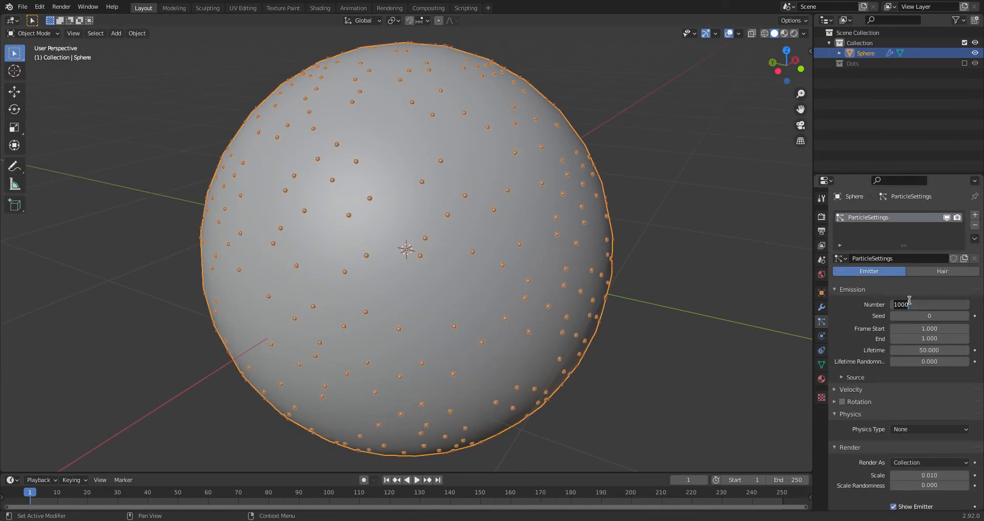
pyautogui.write('30000')
pyautogui.press('Return')
pyautogui.moveTo(488, 237); pyautogui.dragTo(449, 132, button='middle')
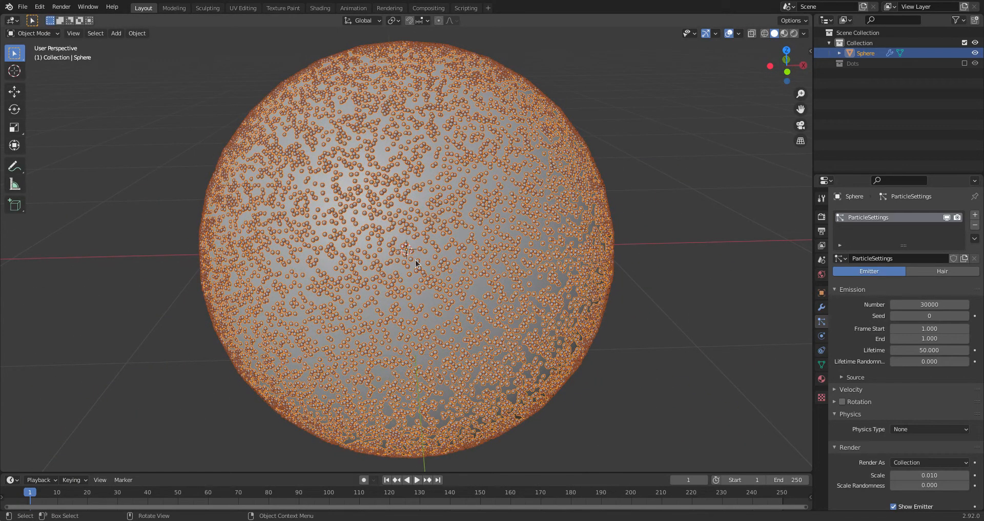
# Switch the viewport to Material Preview shading and inspect how the dots cover the continents and oceans.
pyautogui.press('z')
pyautogui.click(357, 226)
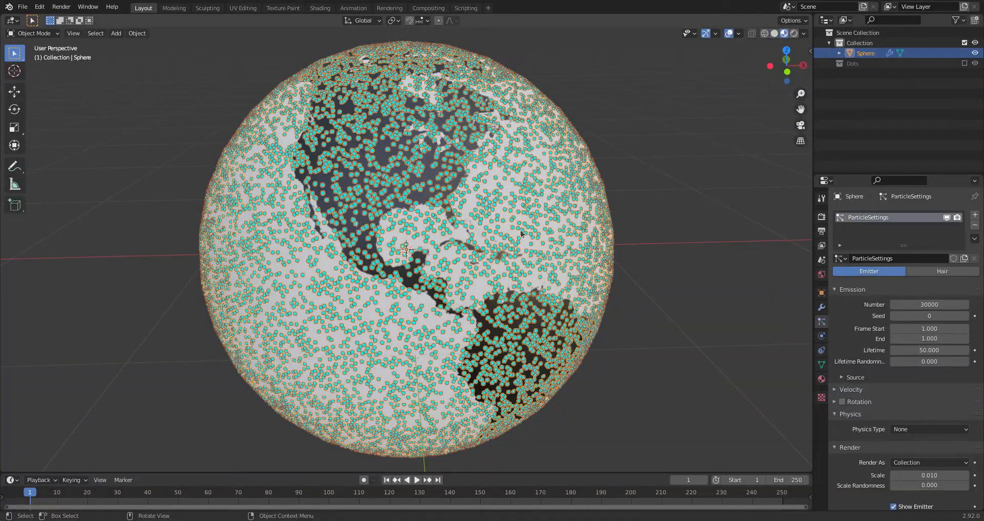
pyautogui.moveTo(523, 235)
pyautogui.mouseDown(button='middle')
pyautogui.moveTo(623, 220)
pyautogui.moveTo(613, 290)
pyautogui.moveTo(453, 183)
pyautogui.moveTo(182, 194)
pyautogui.moveTo(528, 220)
pyautogui.mouseUp(button='middle')
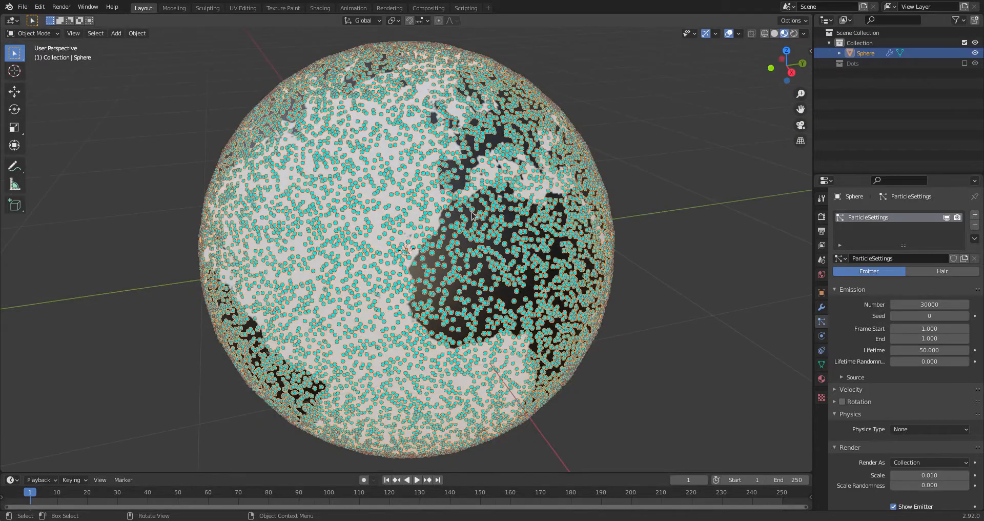
pyautogui.moveTo(461, 219); pyautogui.dragTo(357, 127, button='middle')
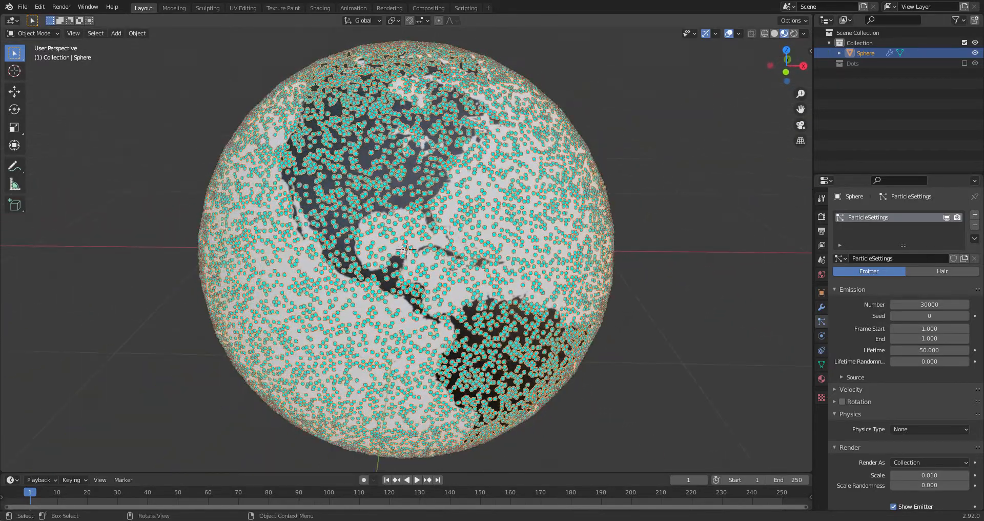
pyautogui.moveTo(552, 247); pyautogui.dragTo(514, 247, button='middle')
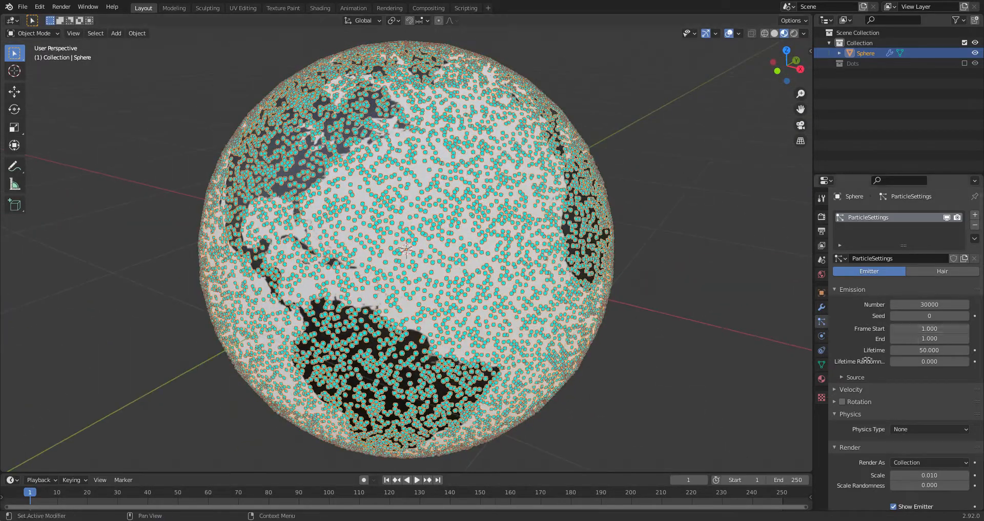
# Assign the existing image texture named Texture to the particle system's first texture slot.
pyautogui.scroll(-10, 853, 303)
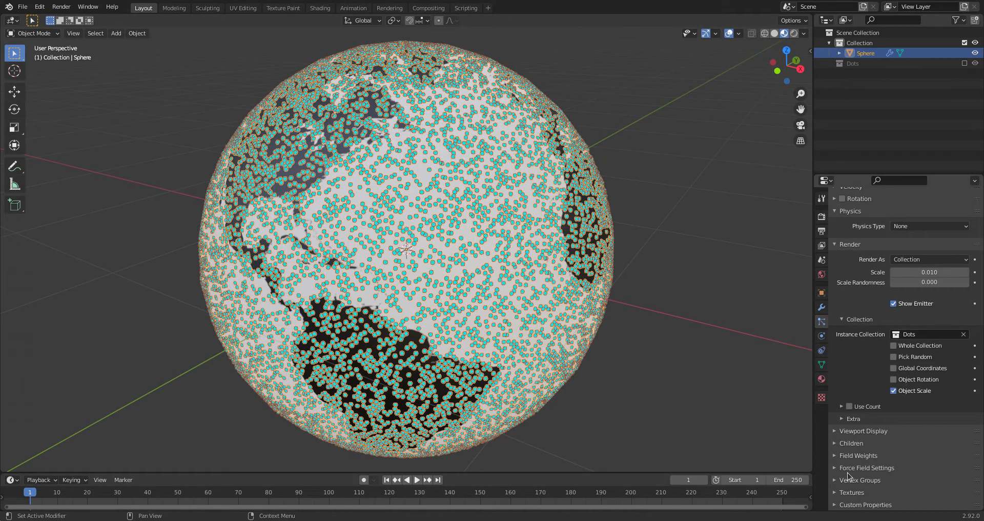
pyautogui.click(861, 494)
pyautogui.scroll(-4, 881, 410)
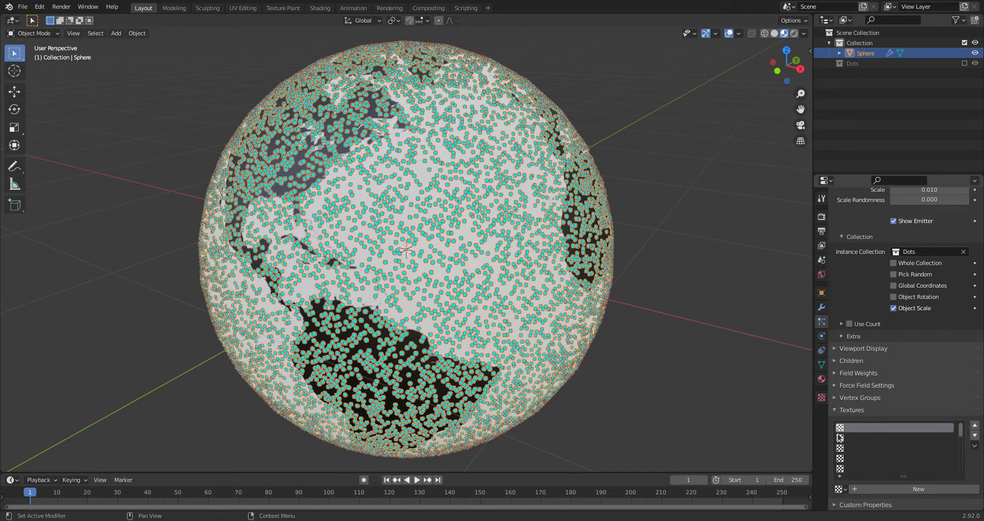
pyautogui.click(840, 488)
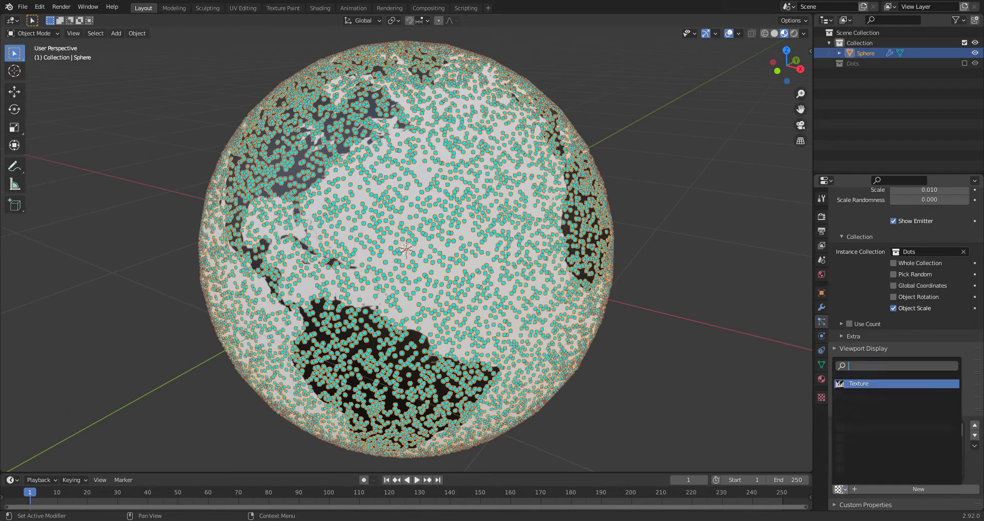
pyautogui.click(866, 386)
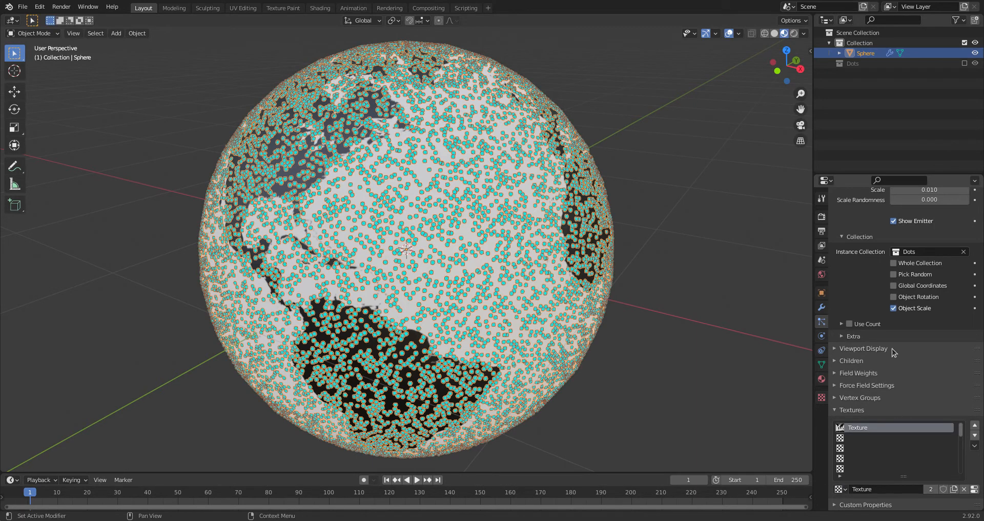
# In the particle texture's influence settings, disable General Time.
pyautogui.click(975, 490)
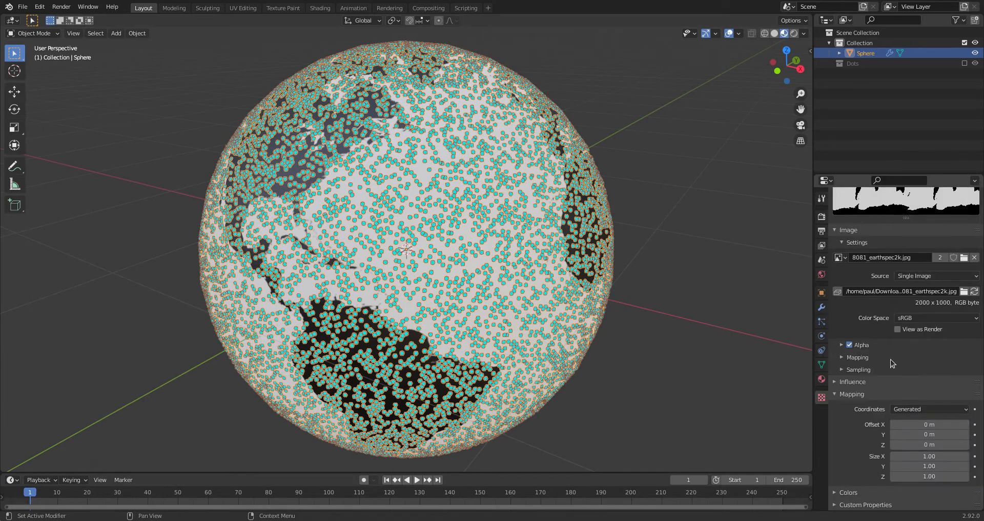
pyautogui.click(856, 384)
pyautogui.scroll(-3, 902, 359)
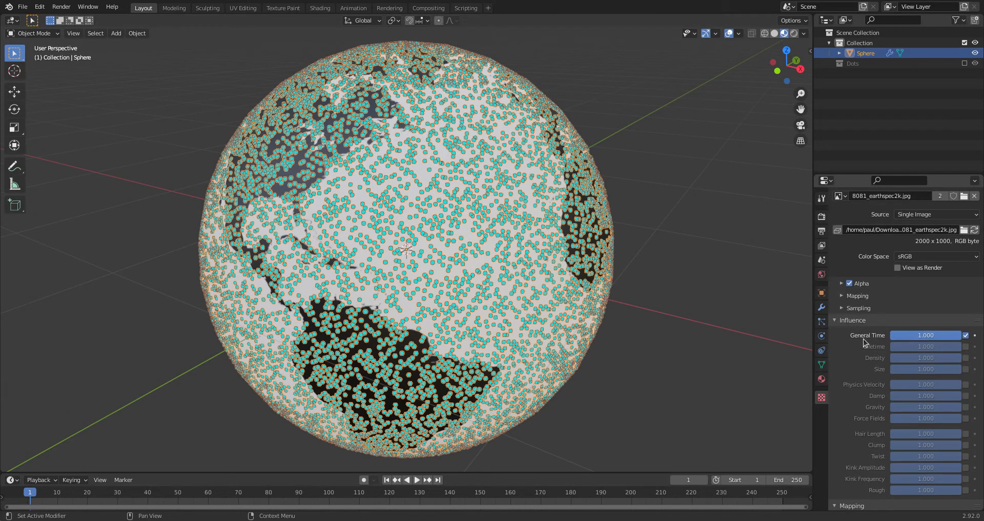
pyautogui.click(966, 336)
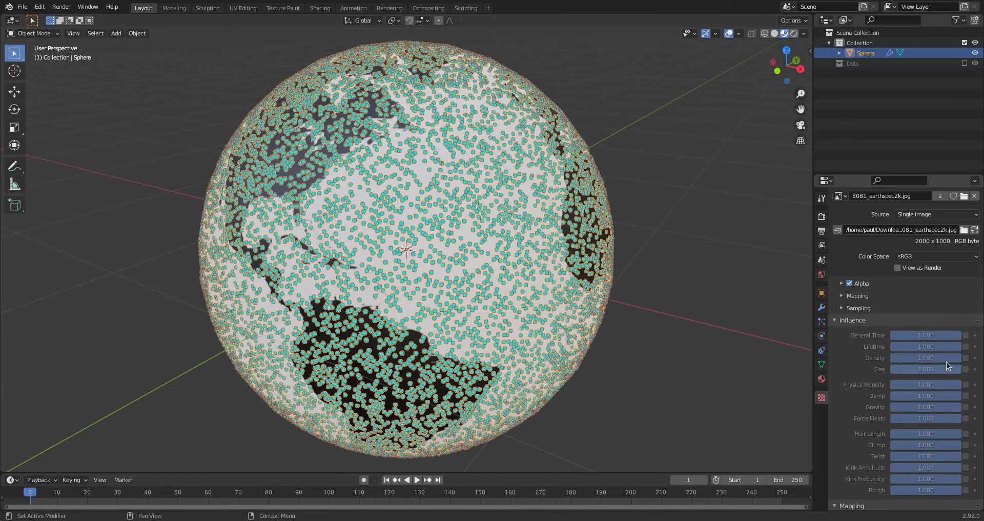
# Enable the Density influence of the particle texture and inspect the dot distribution around the globe.
pyautogui.click(966, 358)
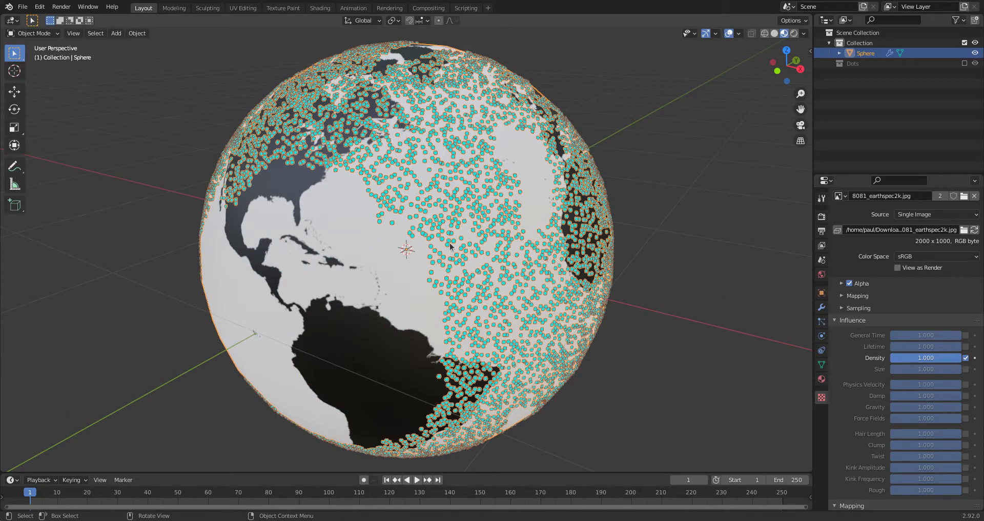
pyautogui.moveTo(335, 195); pyautogui.dragTo(260, 182, button='middle')
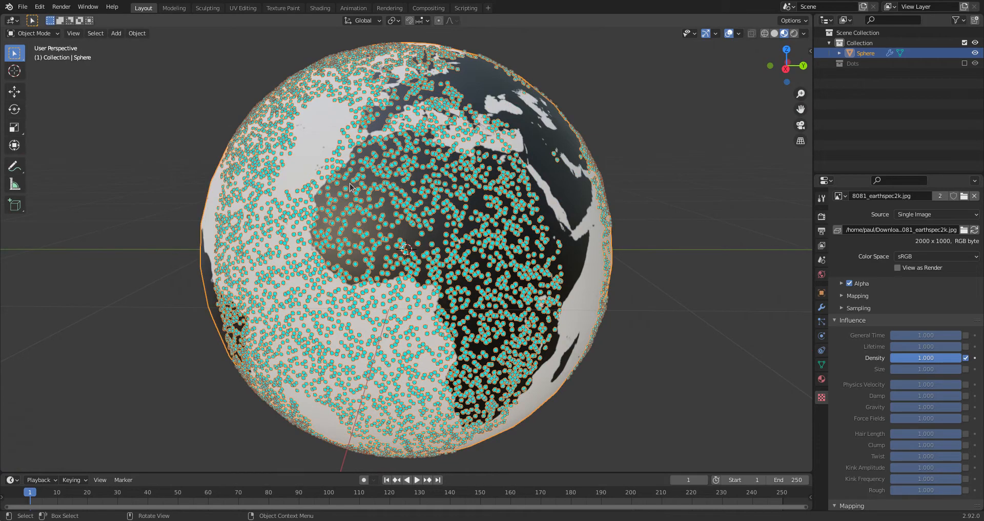
pyautogui.moveTo(403, 213); pyautogui.dragTo(380, 179, button='middle')
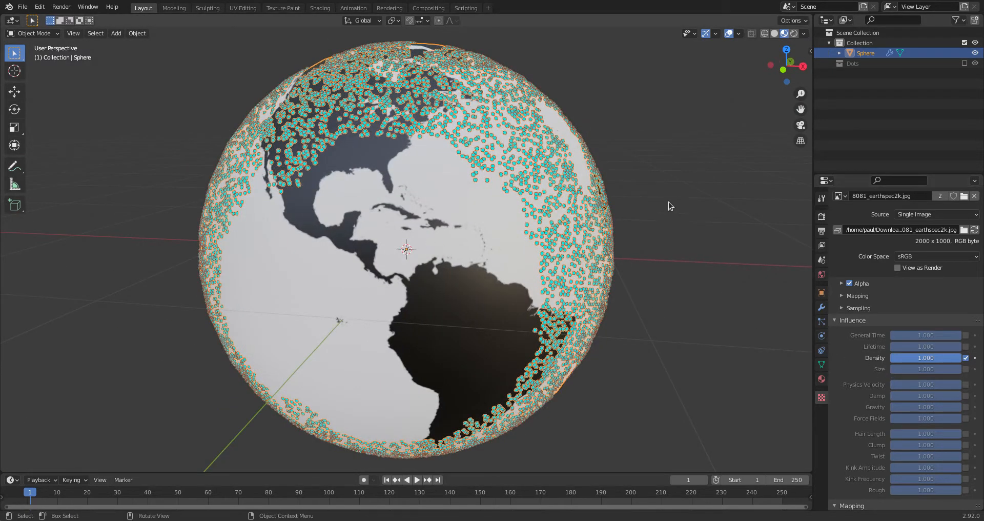
pyautogui.moveTo(670, 204); pyautogui.dragTo(340, 136, button='middle')
pyautogui.moveTo(257, 240); pyautogui.dragTo(394, 197, button='middle')
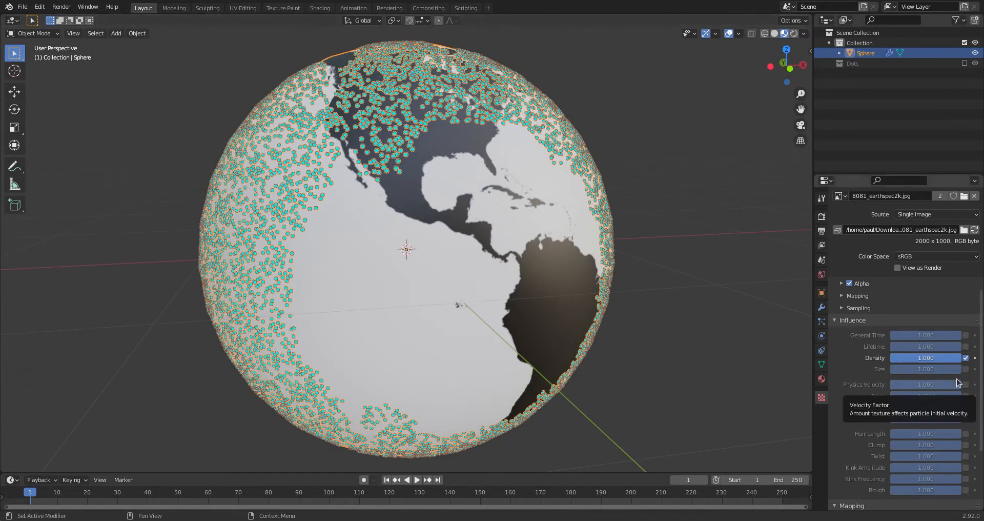
# Set the particle texture's mapping coordinates to UV and check the dots against the map.
pyautogui.scroll(-4, 905, 439)
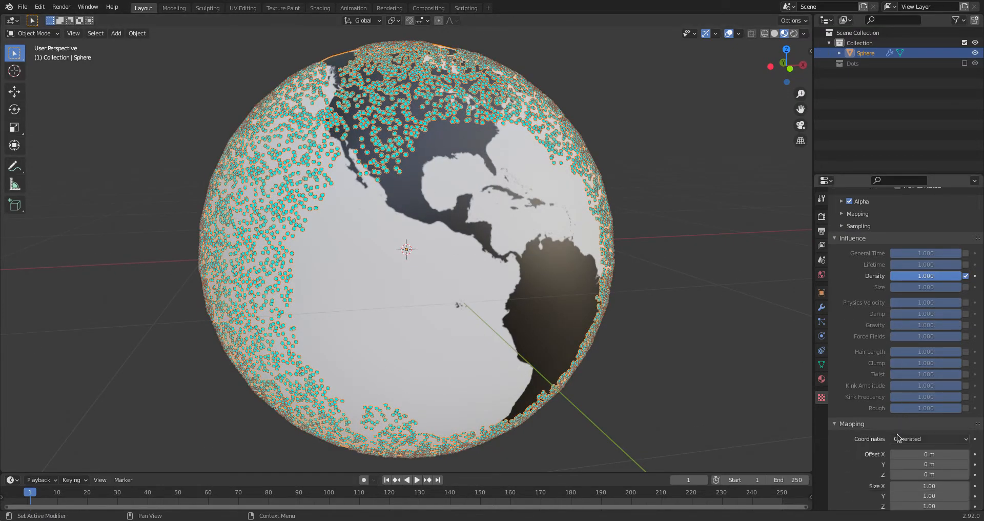
pyautogui.click(917, 439)
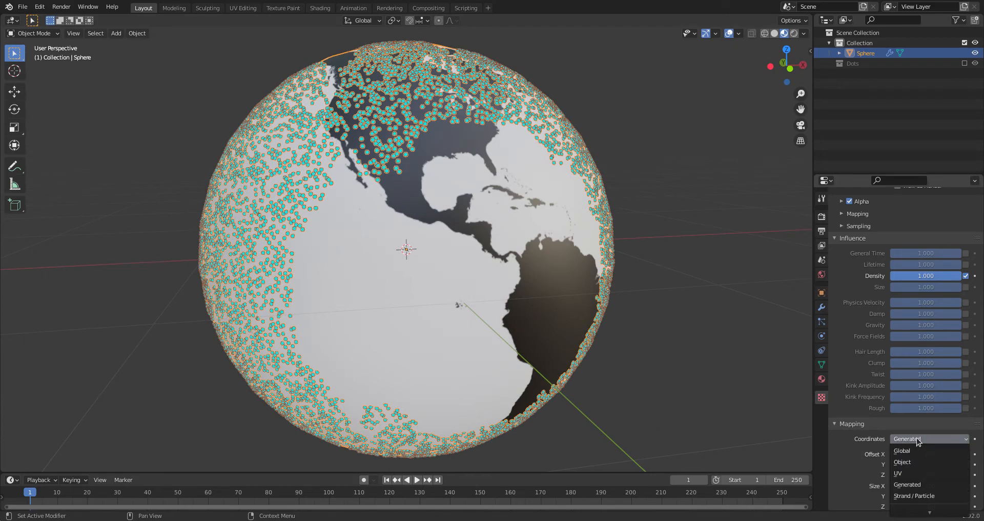
pyautogui.click(904, 472)
pyautogui.moveTo(629, 242); pyautogui.dragTo(404, 224, button='middle')
pyautogui.moveTo(392, 153); pyautogui.dragTo(515, 195, button='middle')
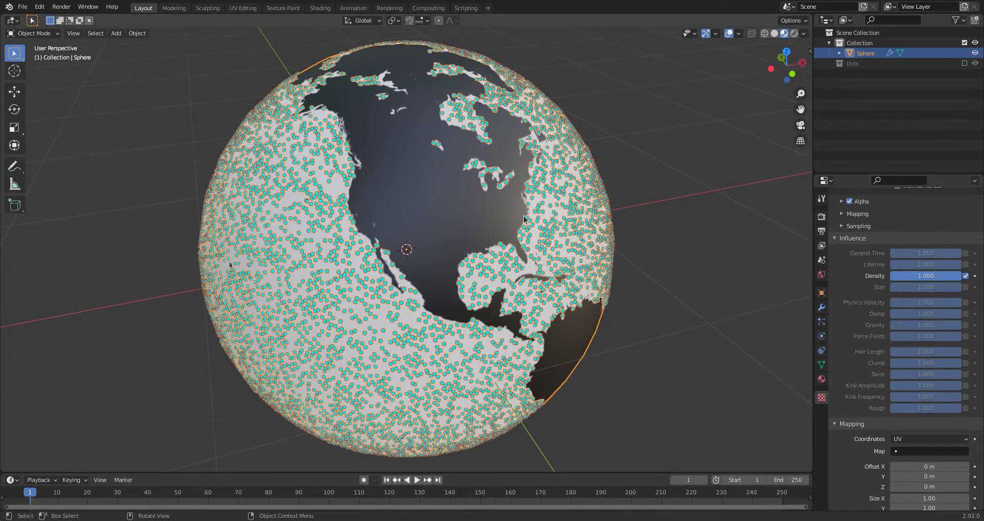
# Invert the particle texture's effect by setting its Density influence to -1, and check the continents.
pyautogui.click(924, 276)
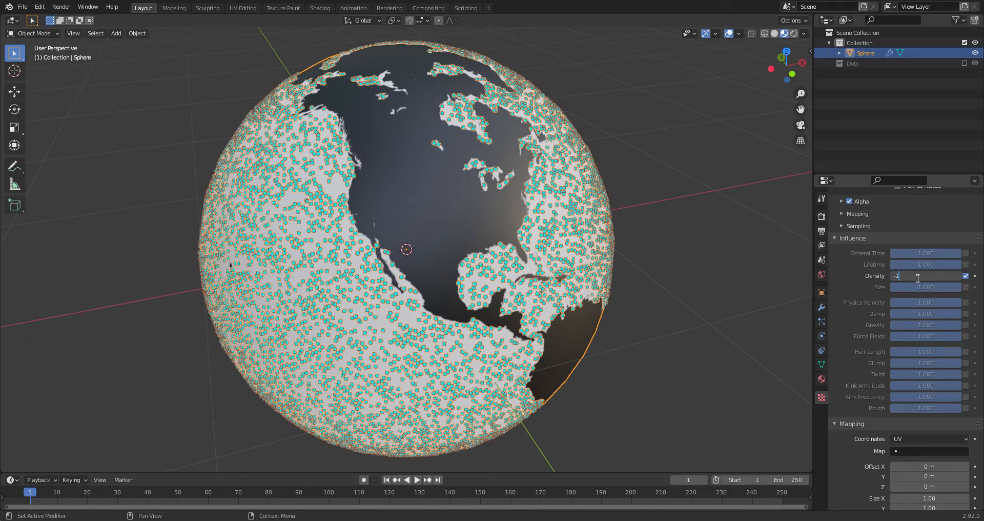
pyautogui.write('-1')
pyautogui.press('Return')
pyautogui.moveTo(461, 169); pyautogui.dragTo(464, 231, button='middle')
pyautogui.moveTo(341, 180); pyautogui.dragTo(439, 262, button='middle')
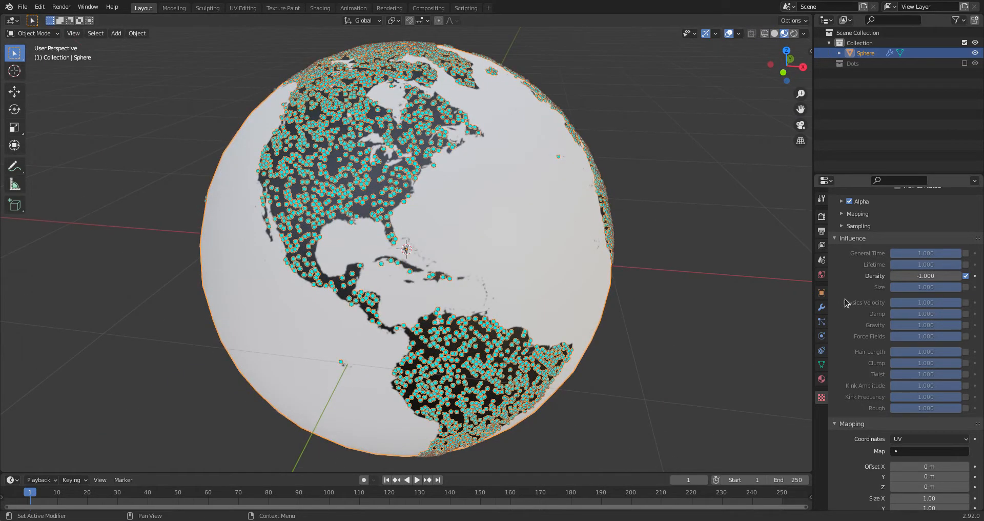
# Disable Show Emitter in the sphere's particle render settings and inspect the globe from several sides.
pyautogui.click(822, 322)
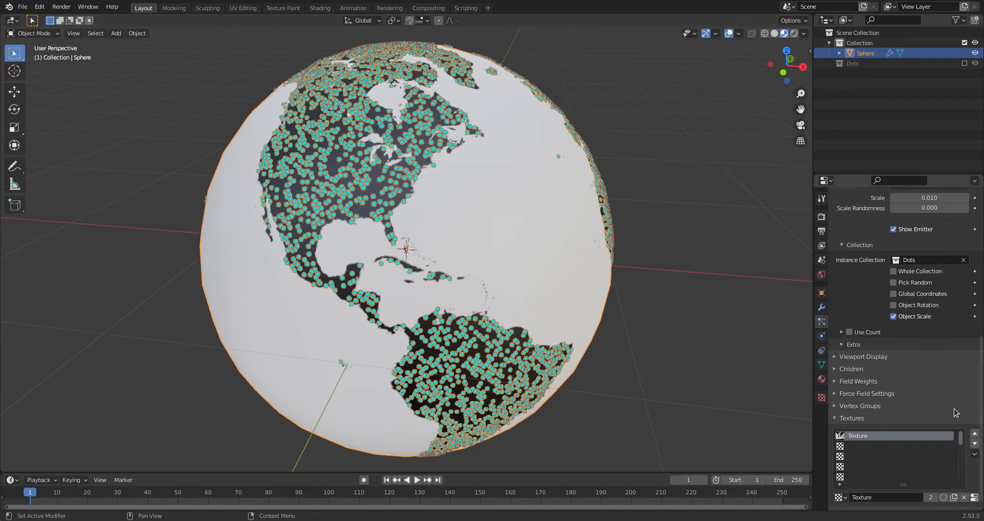
pyautogui.scroll(5, 878, 352)
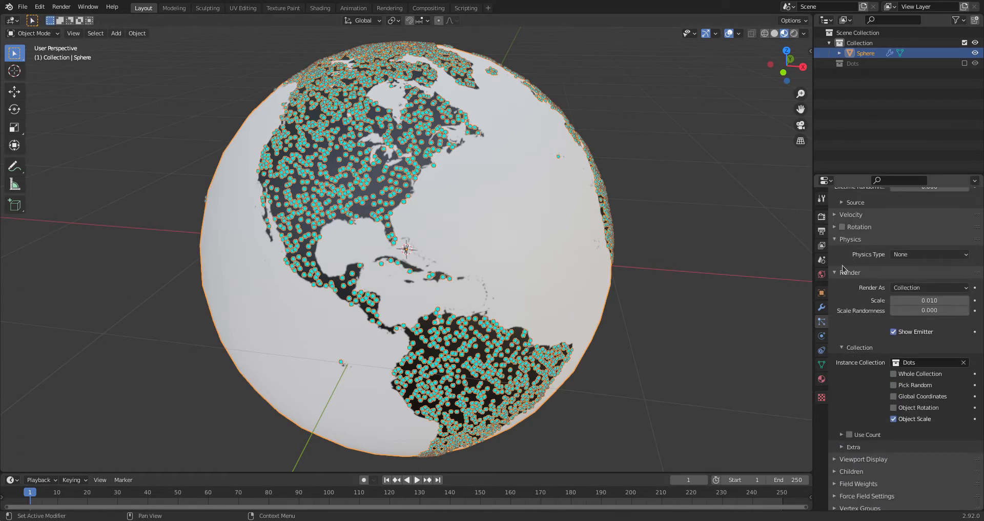
pyautogui.click(894, 331)
pyautogui.moveTo(512, 215); pyautogui.dragTo(377, 226, button='middle')
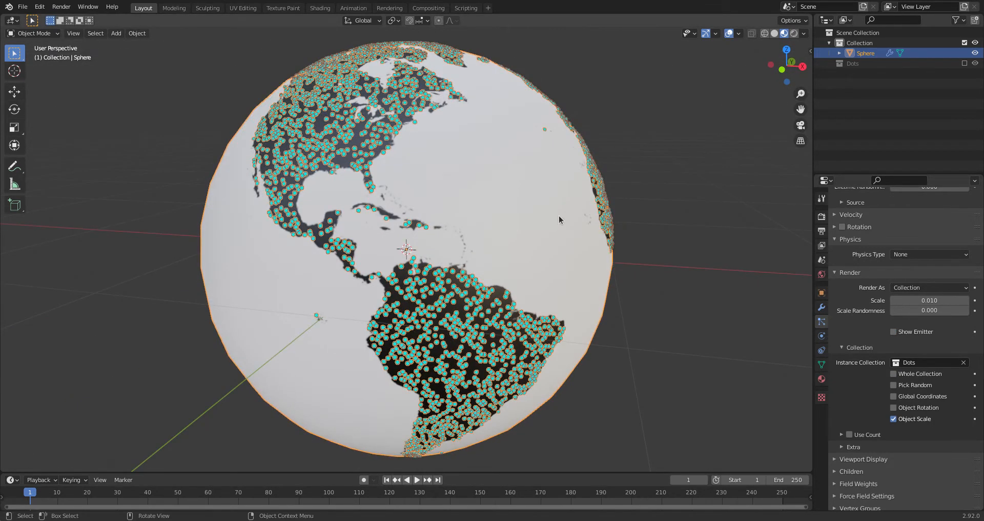
pyautogui.moveTo(431, 87); pyautogui.dragTo(270, 147, button='middle')
pyautogui.moveTo(570, 165); pyautogui.dragTo(438, 128, button='middle')
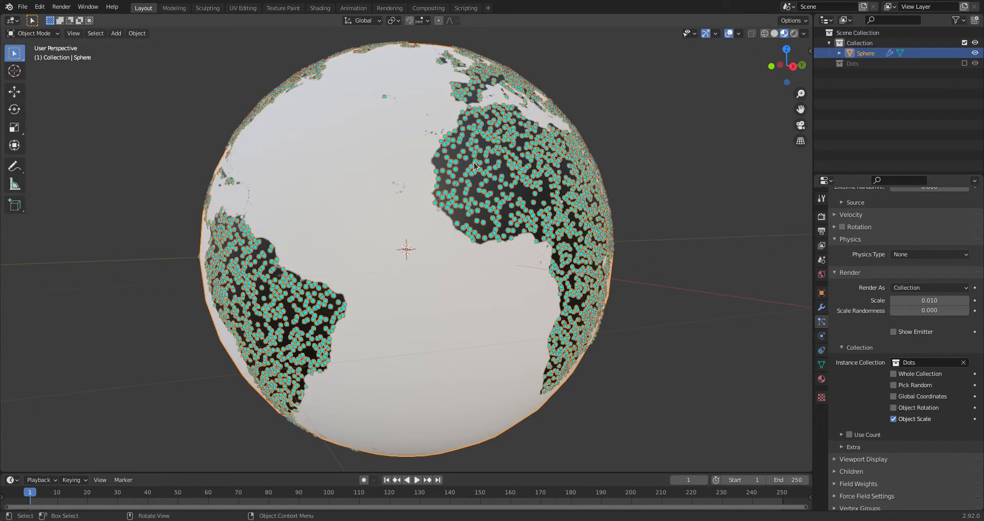
# Add a mesh plane and move it -1.2 m along Z so it lies below the globe.
pyautogui.scroll(-3, 414, 197)
pyautogui.moveTo(391, 187); pyautogui.dragTo(475, 249, button='middle')
pyautogui.hotkey('shift', 'a')
pyautogui.moveTo(473, 247)
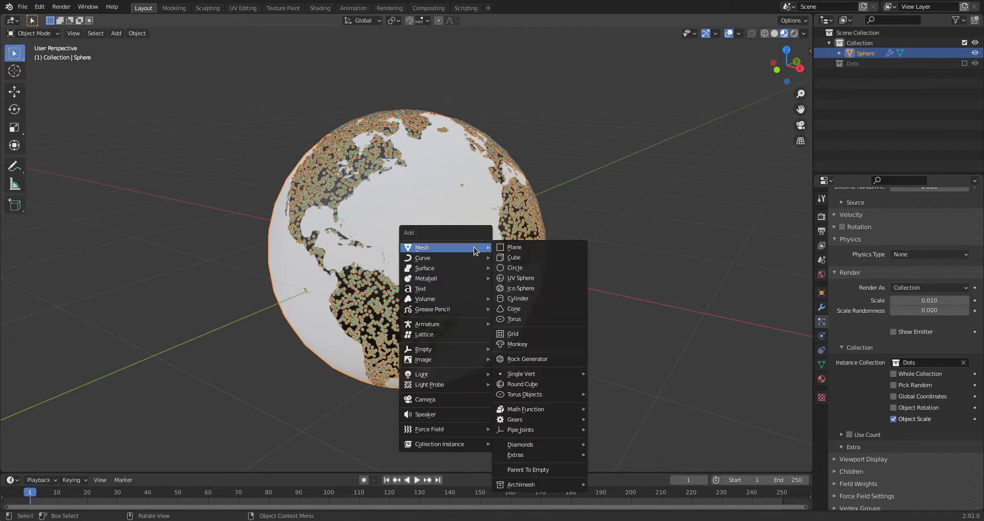
pyautogui.click(539, 248)
pyautogui.scroll(-3, 536, 251)
pyautogui.scroll(2, 535, 251)
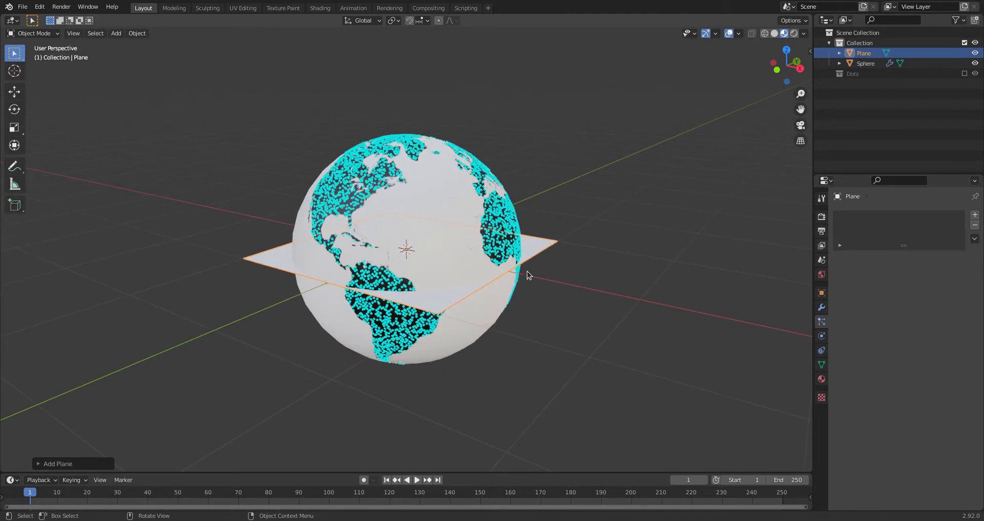
pyautogui.press('g')
pyautogui.press('z')
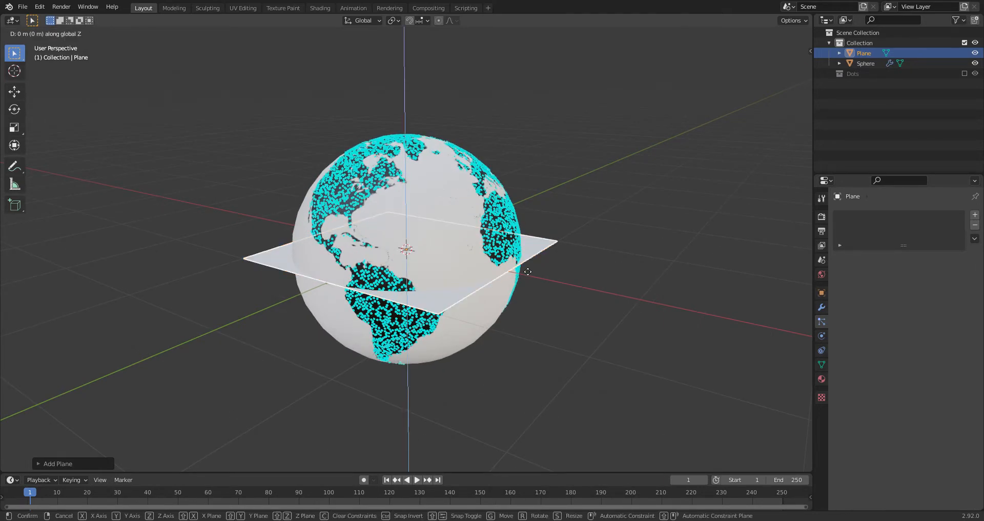
pyautogui.write('-1.2')
pyautogui.press('Return')
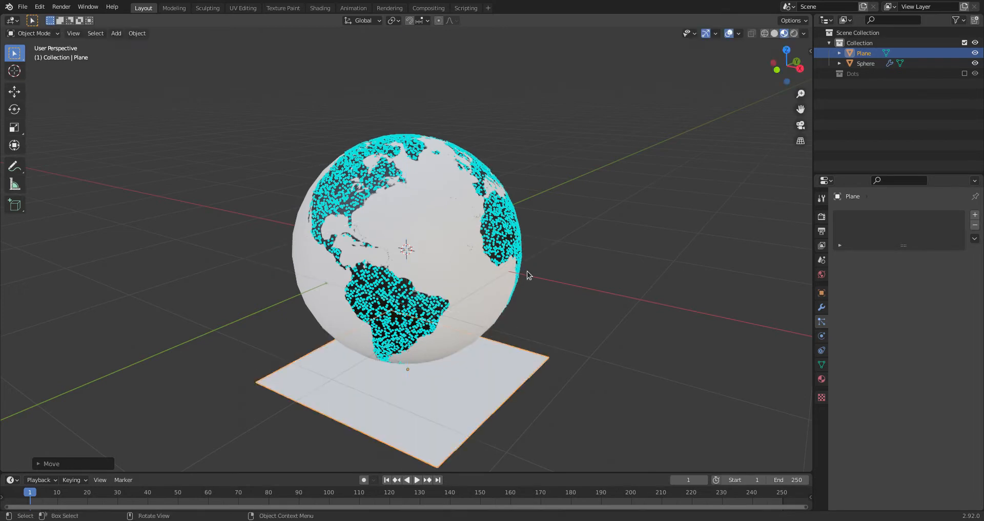
# Scale the plane's mesh up in Edit Mode to form a wide floor beneath the globe.
pyautogui.scroll(-4, 528, 275)
pyautogui.press('Tab')
pyautogui.moveTo(567, 336); pyautogui.dragTo(496, 285, button='middle')
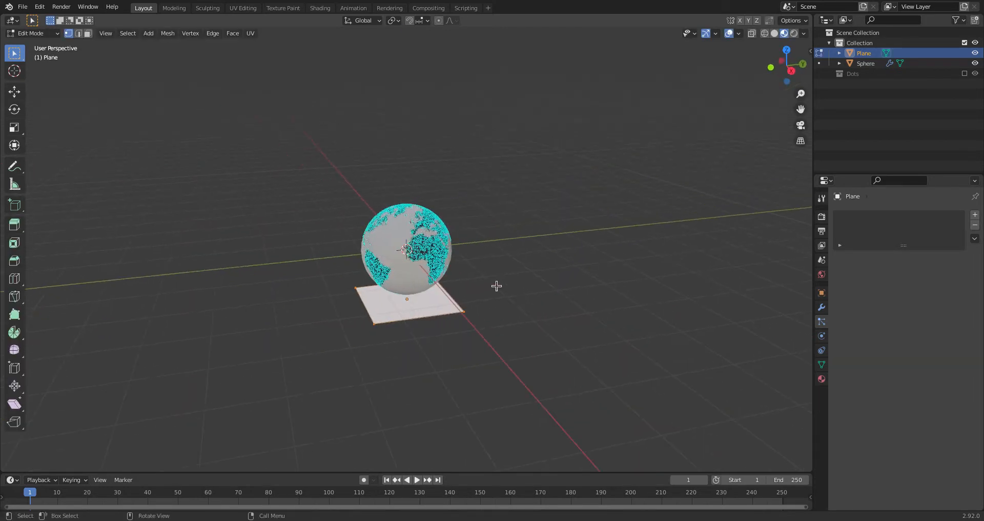
pyautogui.press('s')
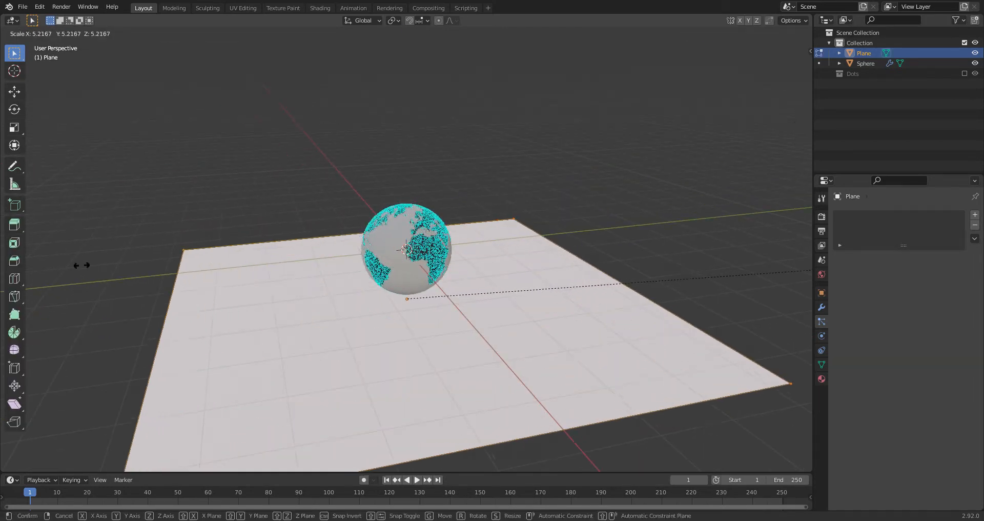
pyautogui.click(60, 246)
# Extrude the floor's edge behind the globe upward to form a tall backdrop wall.
pyautogui.press('2')
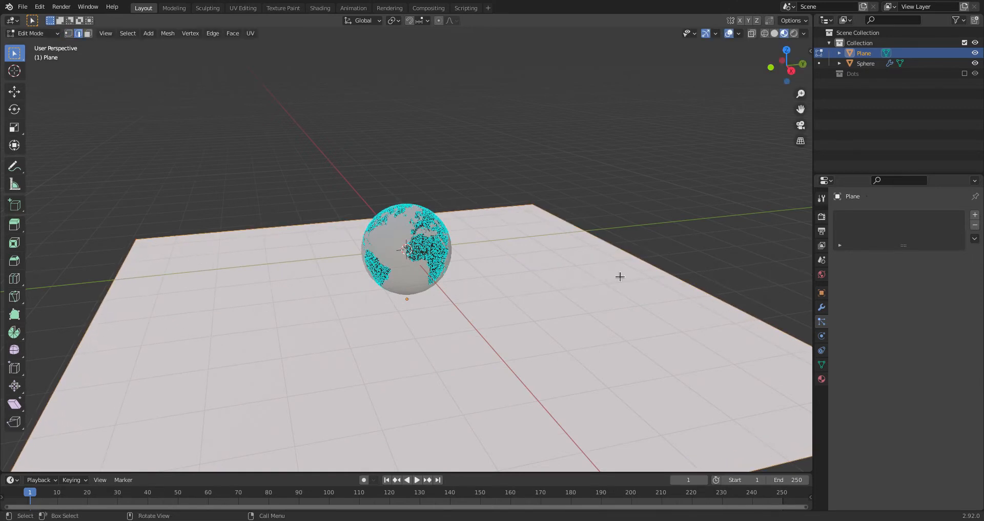
pyautogui.click(656, 266)
pyautogui.keyDown('shift'); pyautogui.moveTo(625, 222); pyautogui.dragTo(532, 218, button='middle'); pyautogui.keyUp('shift')
pyautogui.press('e')
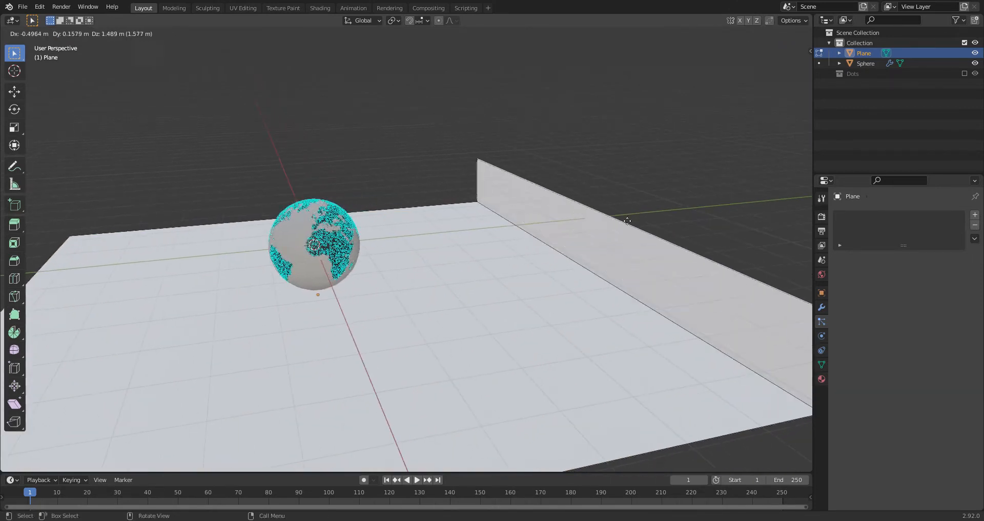
pyautogui.click(620, 365)
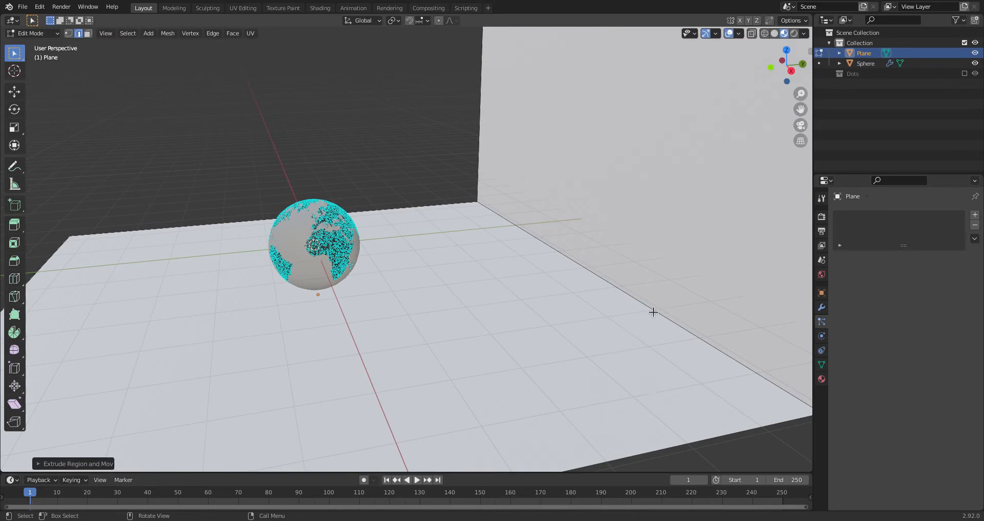
# Bevel the edge between floor and wall with 6 segments and a width of about 3.7 m.
pyautogui.hotkey('ctrl', 'b')
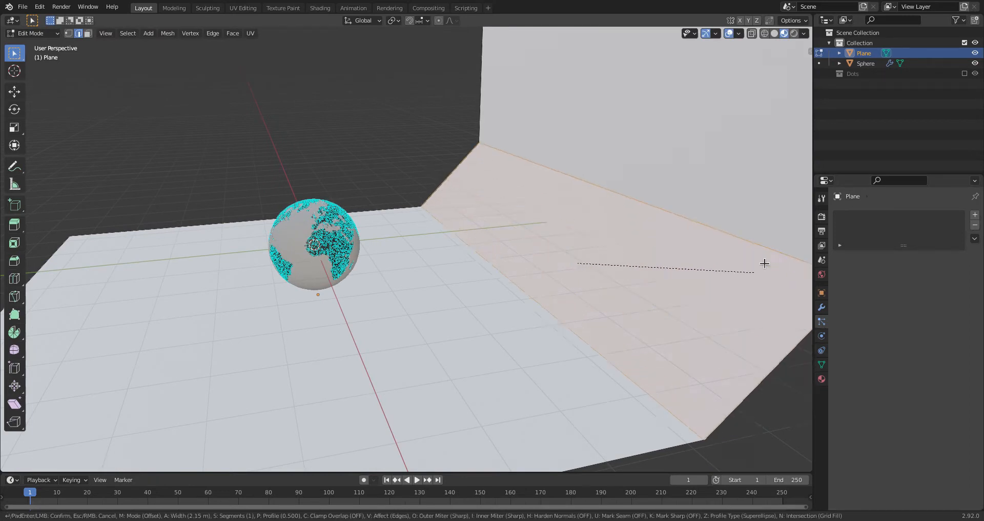
pyautogui.scroll(5, 767, 253)
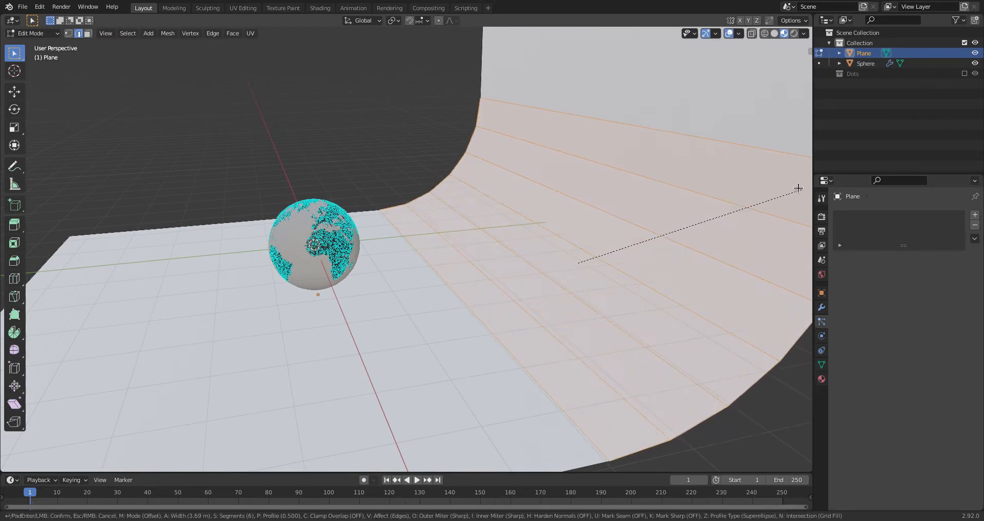
pyautogui.click(798, 186)
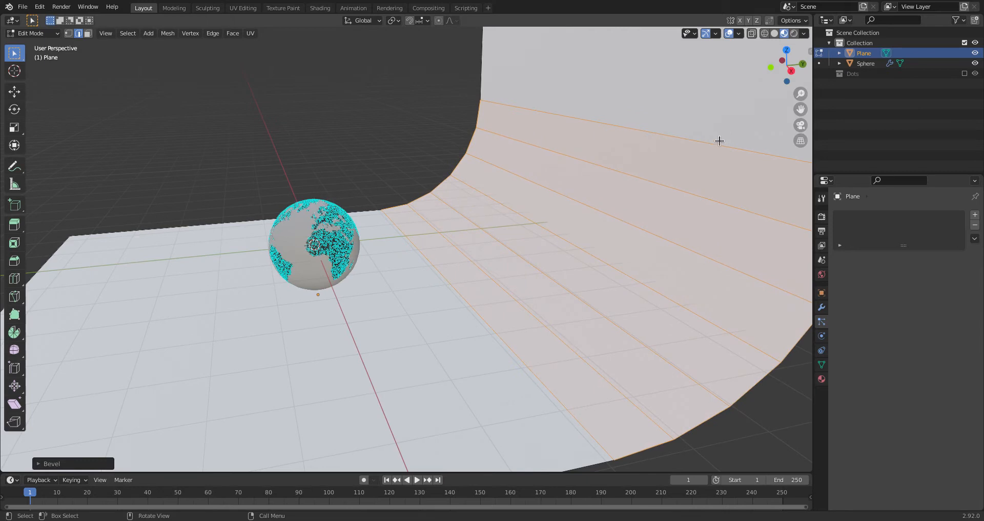
# Return to Object Mode and apply smooth shading to the curved backdrop.
pyautogui.press('Tab')
pyautogui.rightClick(444, 305)
pyautogui.click(407, 303)
pyautogui.moveTo(407, 303); pyautogui.dragTo(334, 309, button='middle')
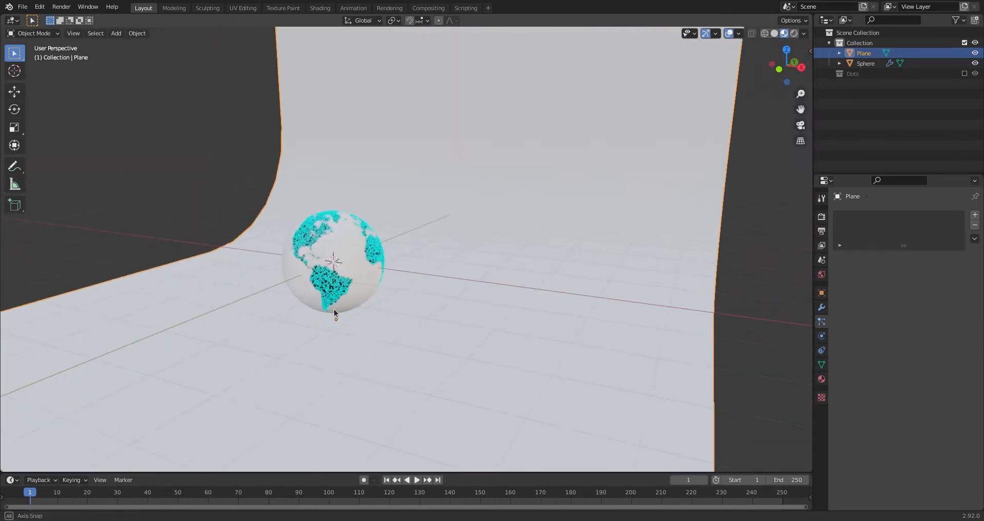
# Add a mesh circle at the globe's centre as the outline for a stand.
pyautogui.hotkey('shift', 'a')
pyautogui.moveTo(315, 262)
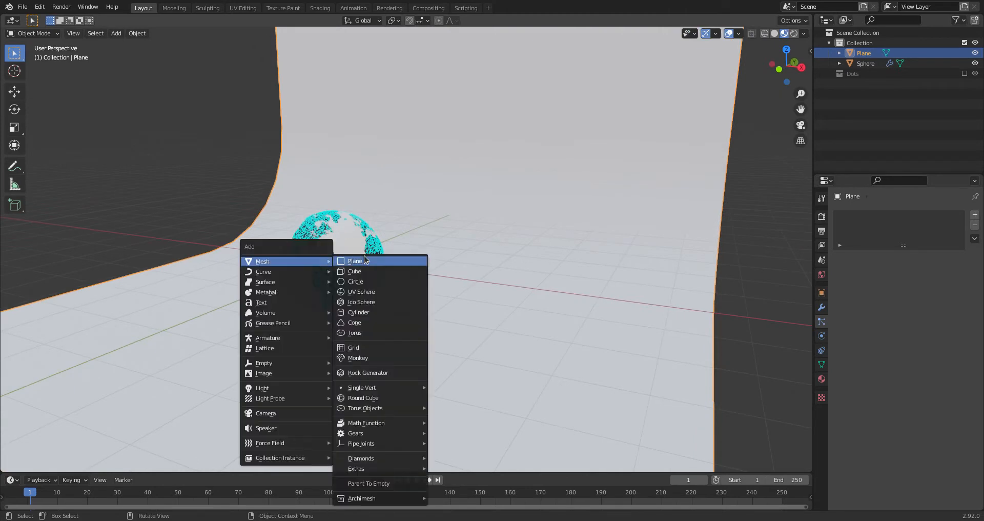
pyautogui.click(357, 281)
pyautogui.moveTo(357, 283); pyautogui.dragTo(471, 306, button='middle')
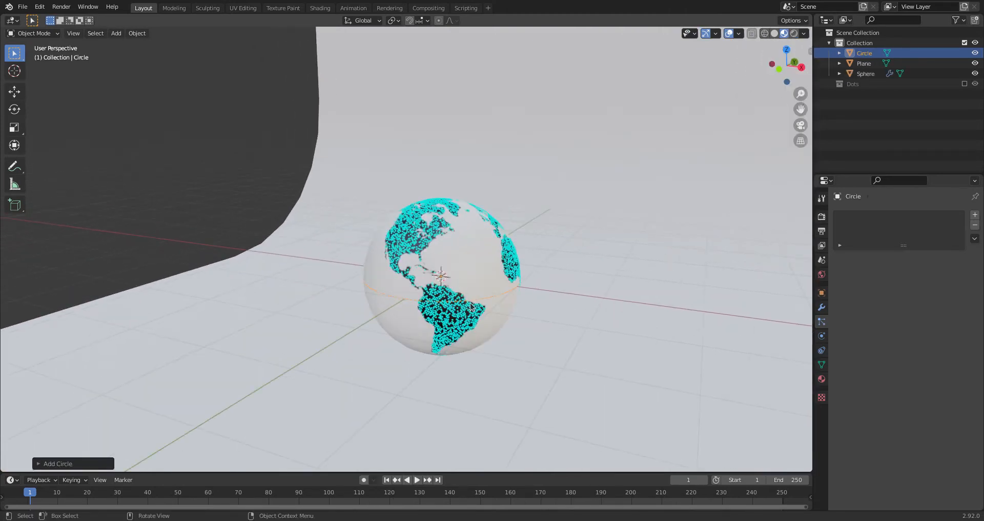
# Lower the circle along Z onto the floor using face snapping, and turn snapping off.
pyautogui.click(410, 21)
pyautogui.click(421, 20)
pyautogui.click(402, 82)
pyautogui.press('g')
pyautogui.press('z')
pyautogui.click(454, 365)
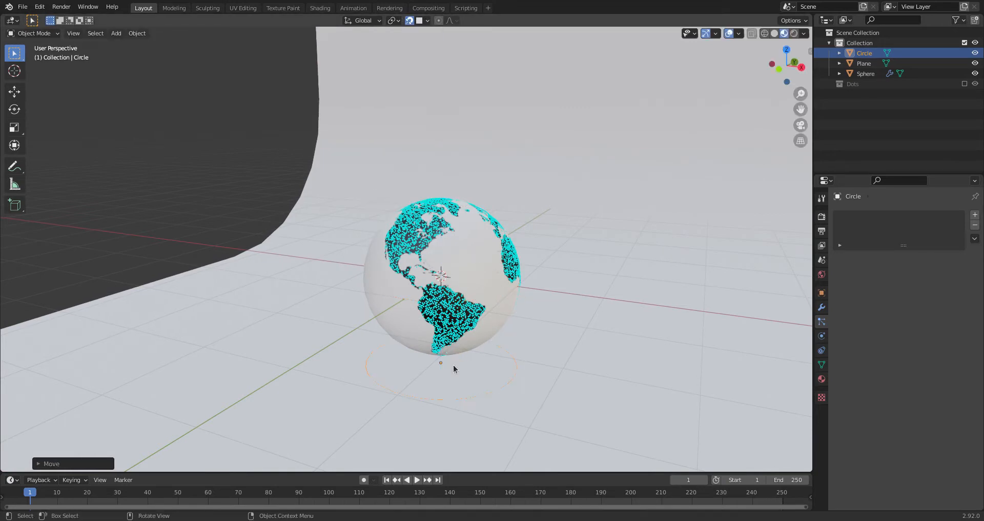
pyautogui.click(418, 21)
# Fill the circle with a face in Edit Mode and inset it by about 0.23 m.
pyautogui.scroll(5, 494, 311)
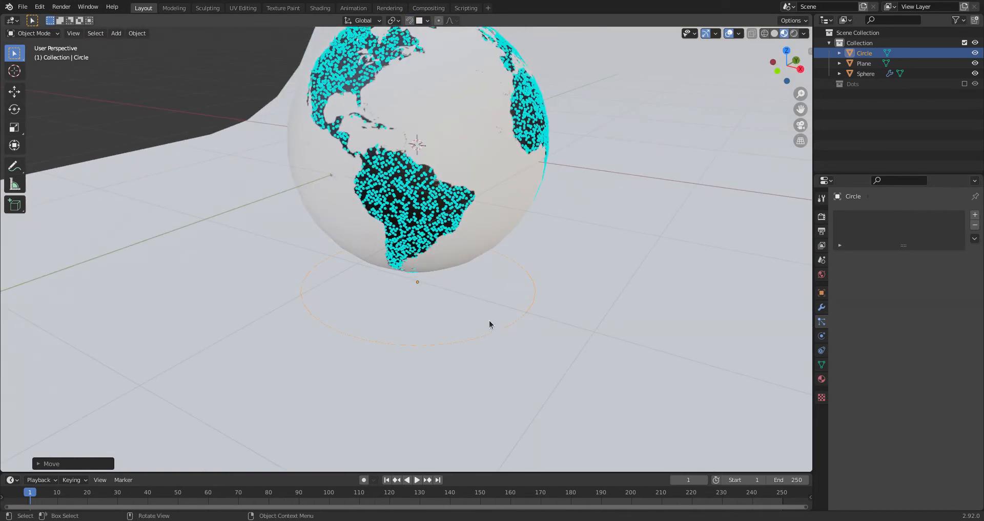
pyautogui.press('Tab')
pyautogui.press('f')
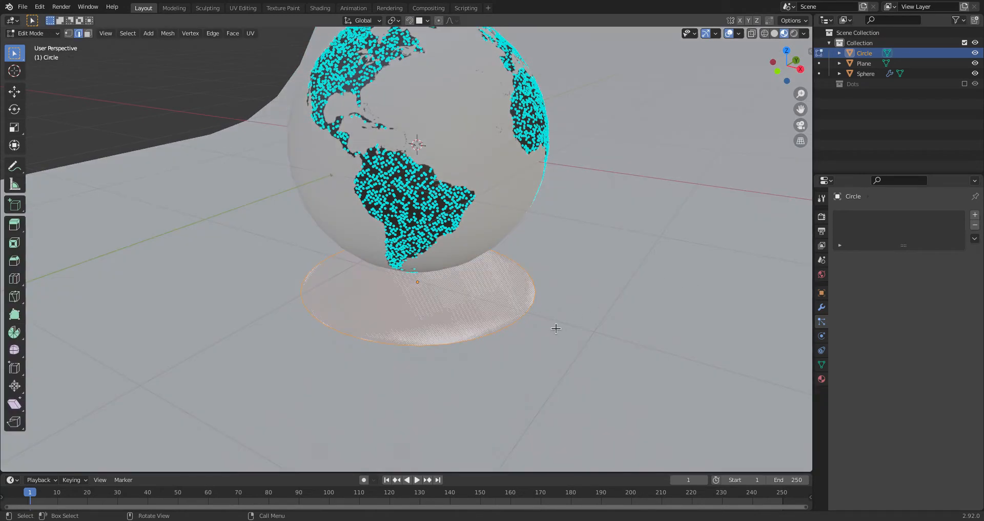
pyautogui.press('i')
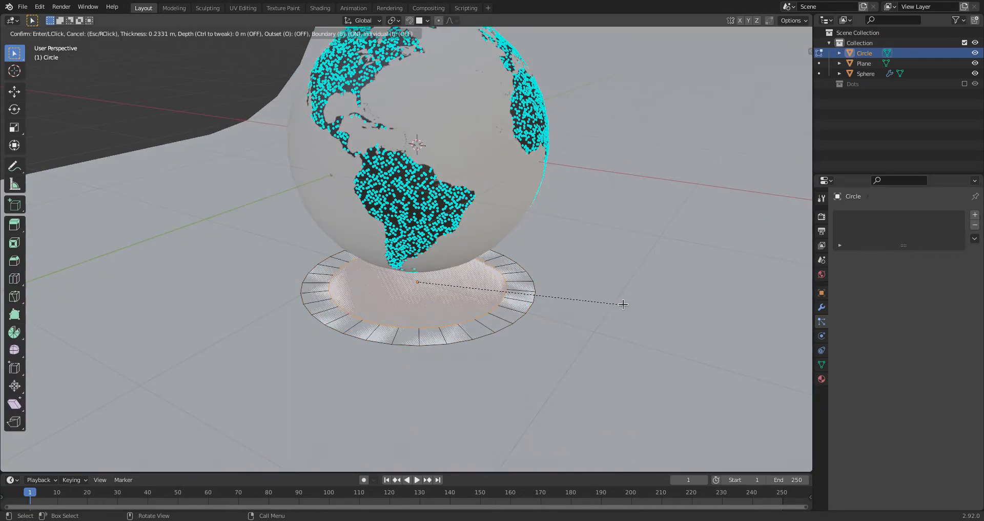
pyautogui.click(622, 303)
# Raise the stand's inner face about 0.35 m along Z to form sloped sides.
pyautogui.press('g')
pyautogui.press('z')
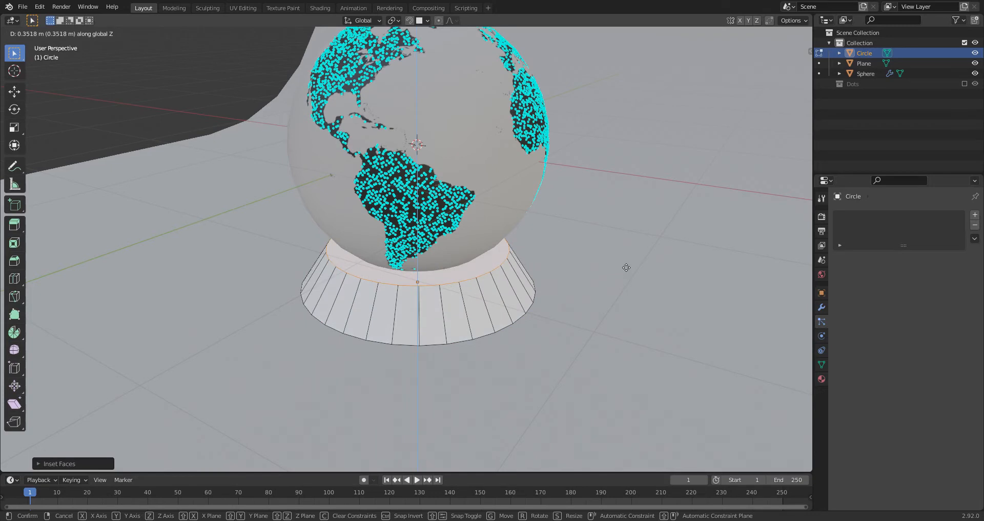
pyautogui.click(638, 267)
# Inset the stand's top face to leave a rim, then extrude it downward and scale it smaller to form a tapered recess under the globe.
pyautogui.press('i')
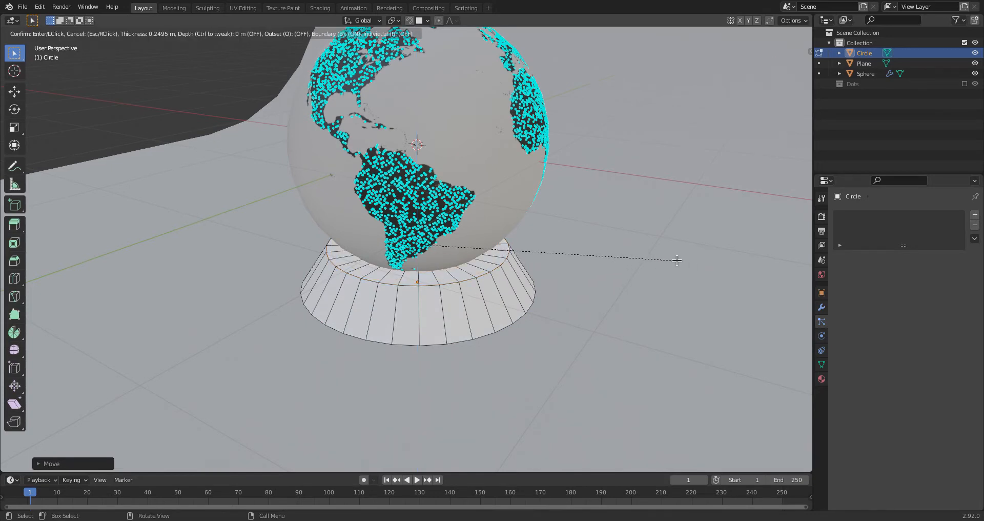
pyautogui.click(695, 260)
pyautogui.press('e')
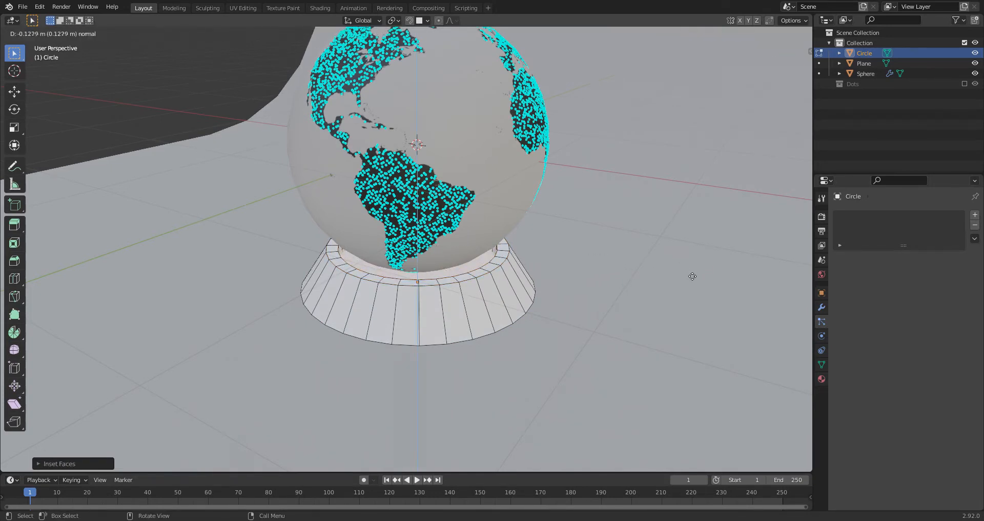
pyautogui.click(718, 289)
pyautogui.press('s')
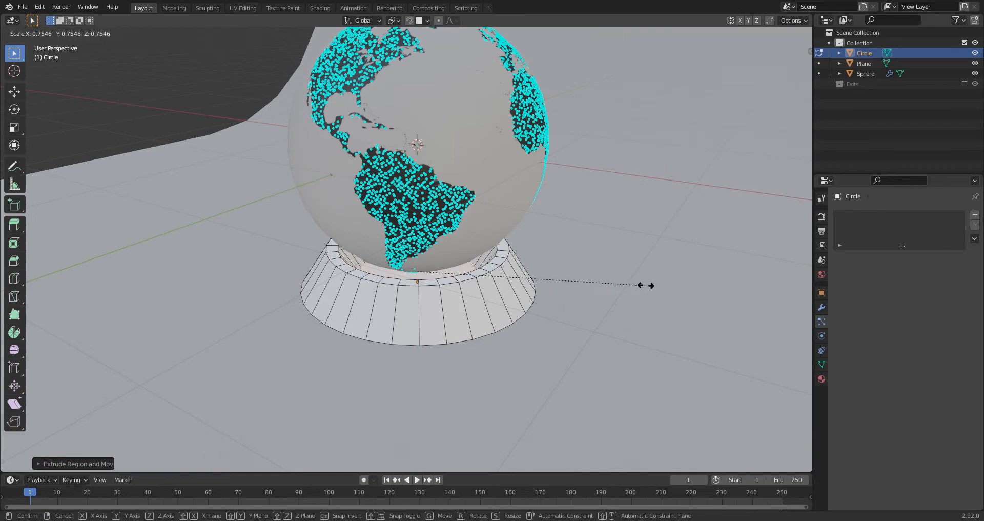
pyautogui.click(584, 278)
# In face select mode, select one sloped side face of the stand in each of the four axis directions.
pyautogui.moveTo(589, 282)
pyautogui.mouseDown(button='middle')
pyautogui.moveTo(589, 270)
pyautogui.moveTo(605, 281)
pyautogui.mouseUp(button='middle')
pyautogui.moveTo(440, 273); pyautogui.dragTo(495, 296, button='middle')
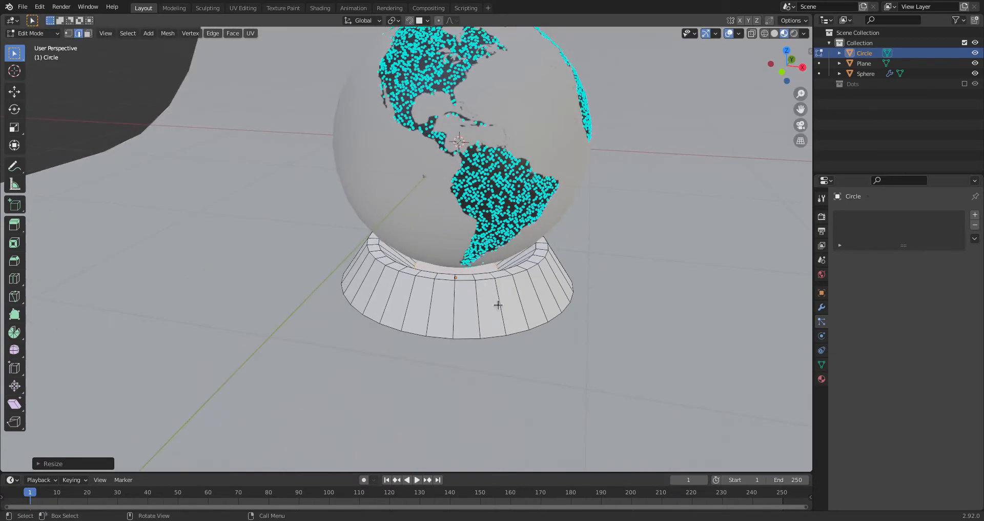
pyautogui.press('3')
pyautogui.scroll(-3, 464, 301)
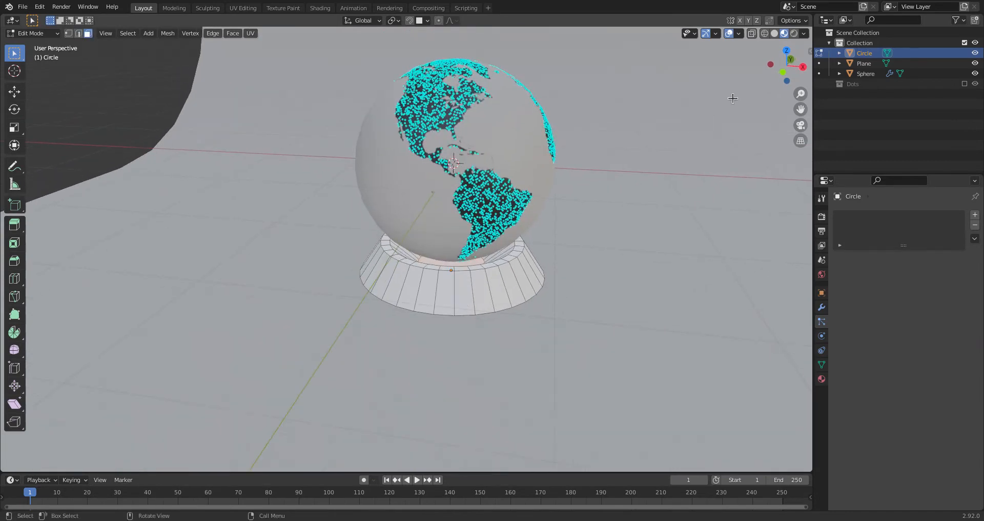
pyautogui.click(786, 72)
pyautogui.scroll(4, 469, 223)
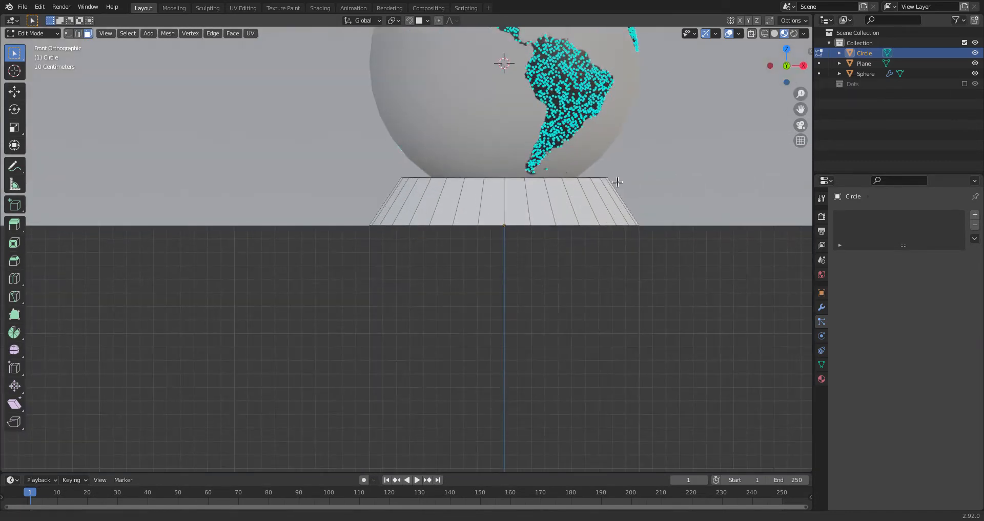
pyautogui.click(805, 66)
pyautogui.moveTo(304, 231); pyautogui.dragTo(570, 262, button='middle')
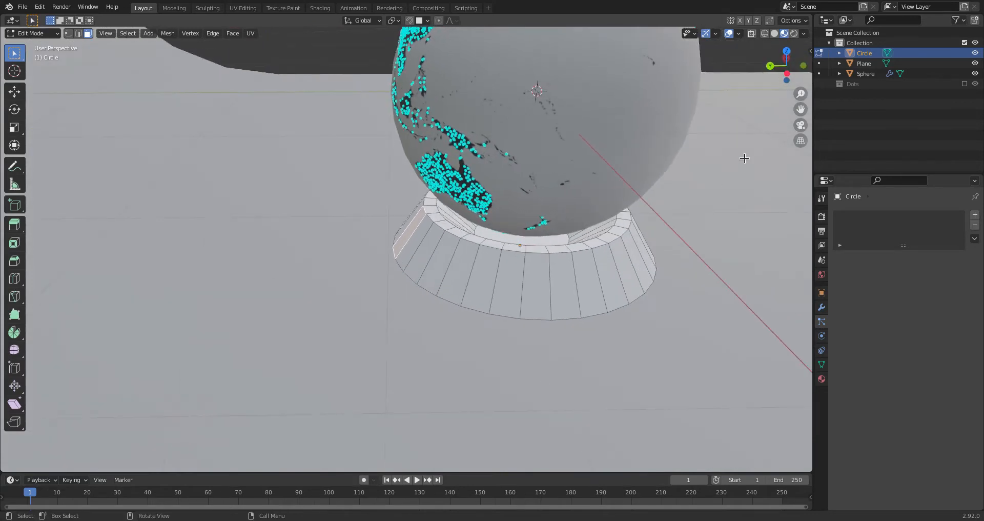
pyautogui.click(787, 74)
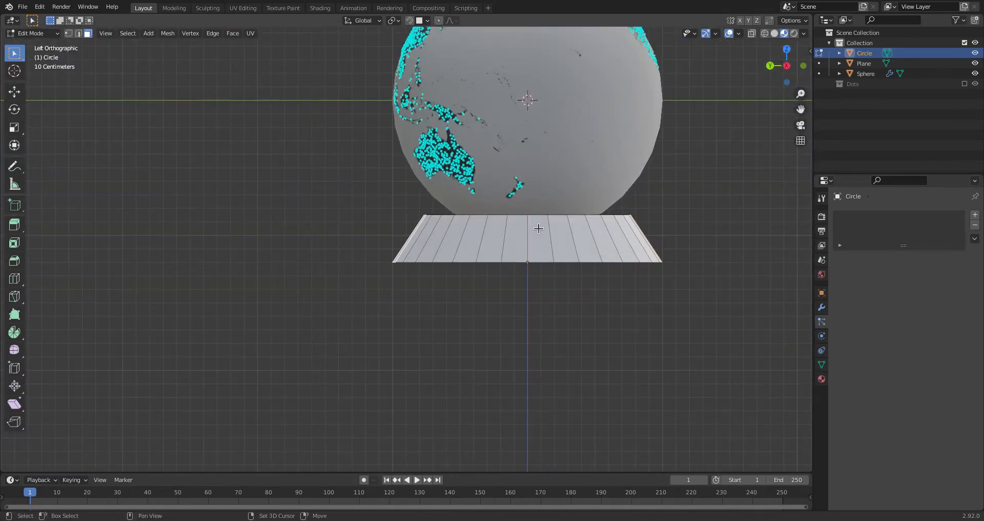
pyautogui.moveTo(547, 242); pyautogui.dragTo(617, 239, button='middle')
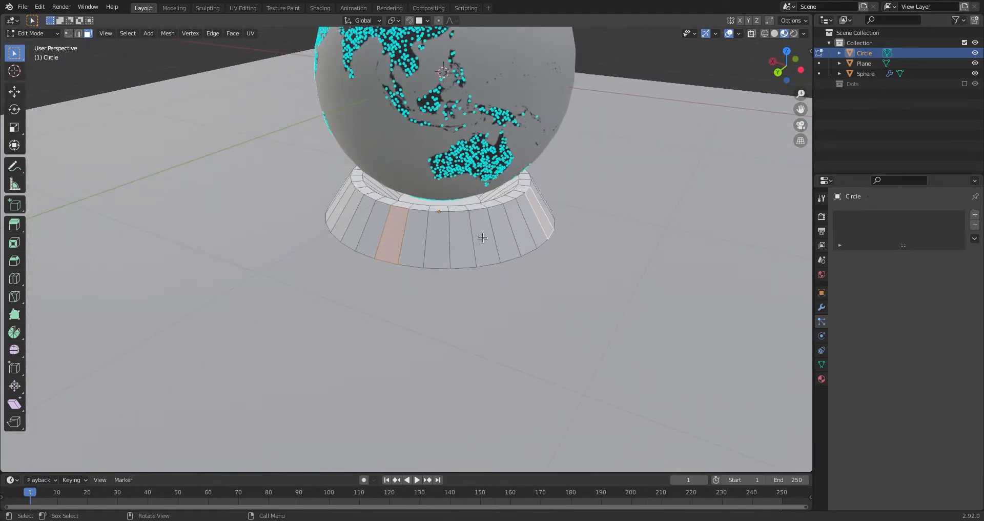
pyautogui.moveTo(583, 208); pyautogui.dragTo(401, 209, button='middle')
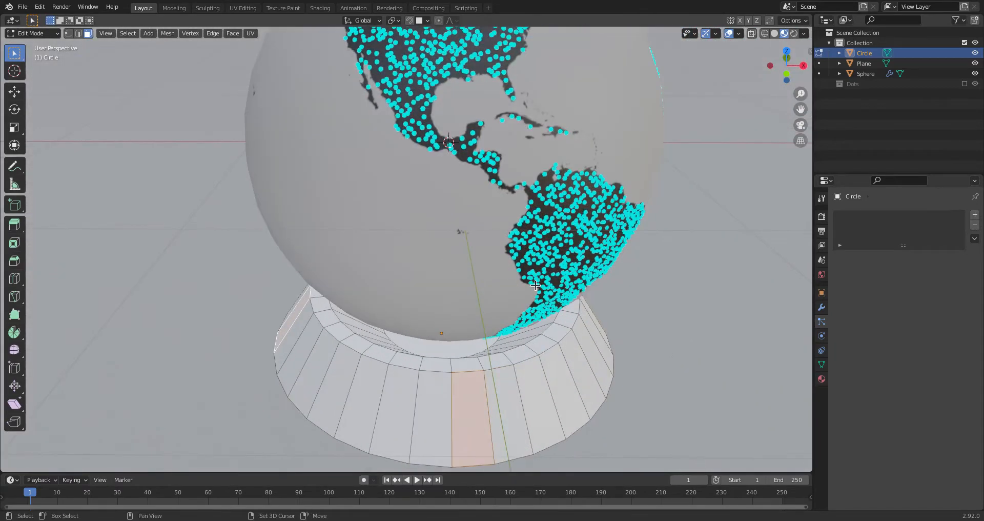
pyautogui.keyDown('shift'); pyautogui.moveTo(557, 320); pyautogui.dragTo(491, 198, button='middle'); pyautogui.keyUp('shift')
pyautogui.scroll(-1, 491, 198)
pyautogui.moveTo(574, 212); pyautogui.dragTo(555, 213, button='middle')
pyautogui.keyDown('shift'); pyautogui.moveTo(434, 122); pyautogui.dragTo(585, 228, button='middle'); pyautogui.keyUp('shift')
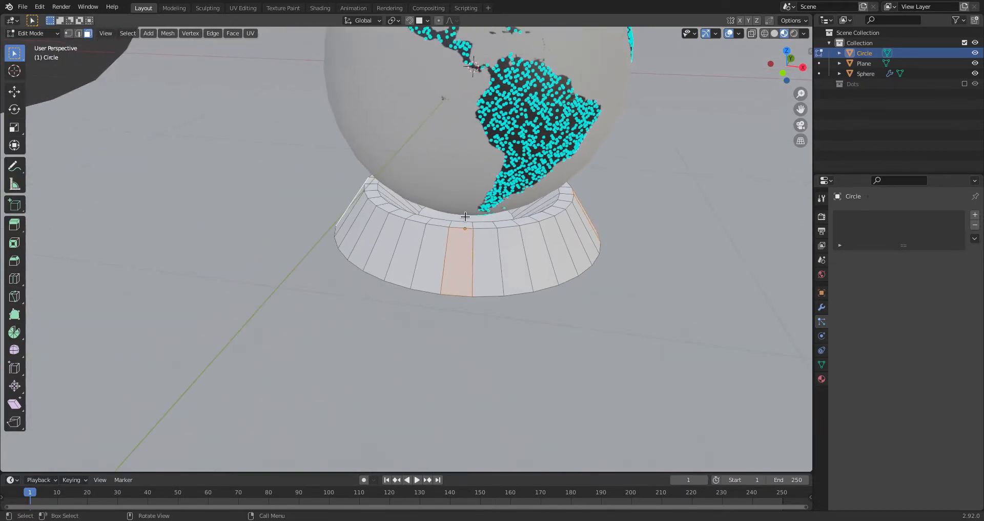
# Grow the selection to the neighbouring faces and extrude them slightly outward along their normals to form four raised blocks on the stand.
pyautogui.press('q')
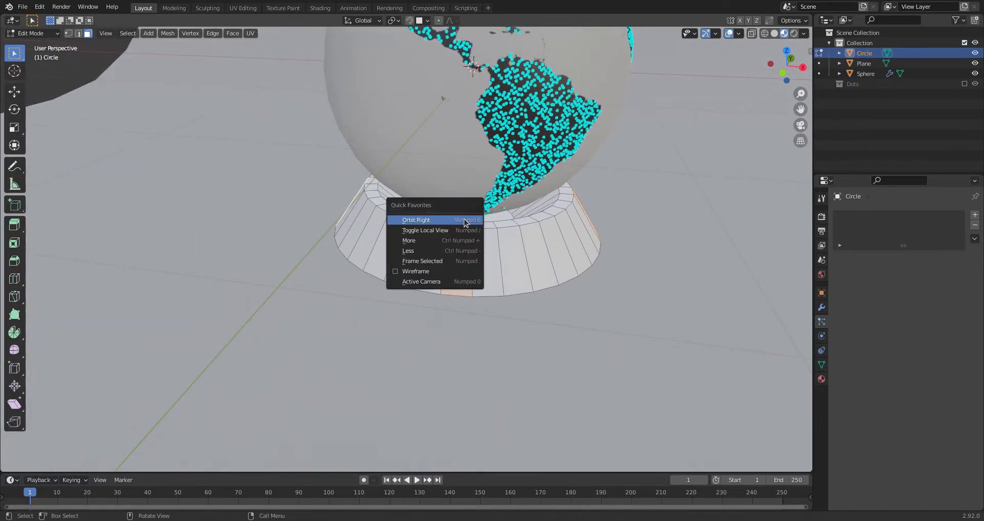
pyautogui.click(413, 240)
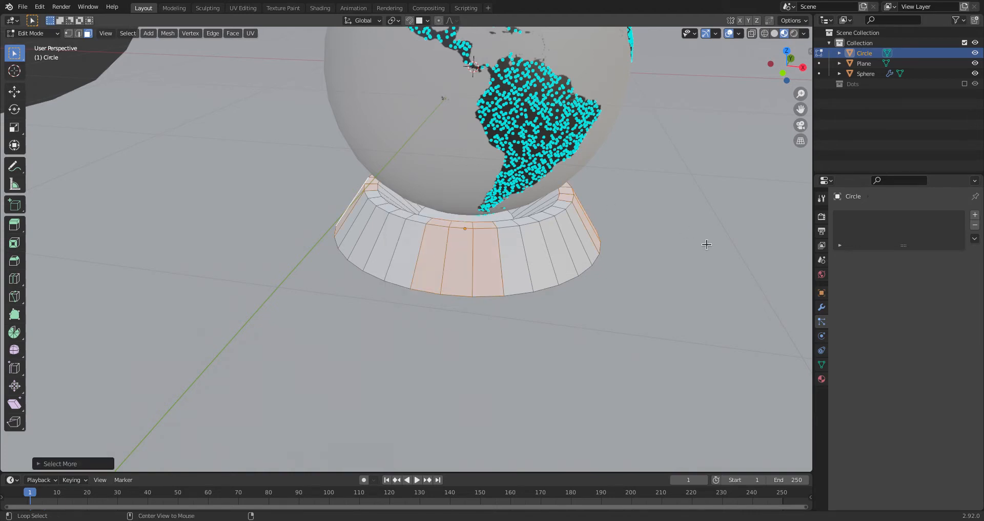
pyautogui.hotkey('alt', 'e')
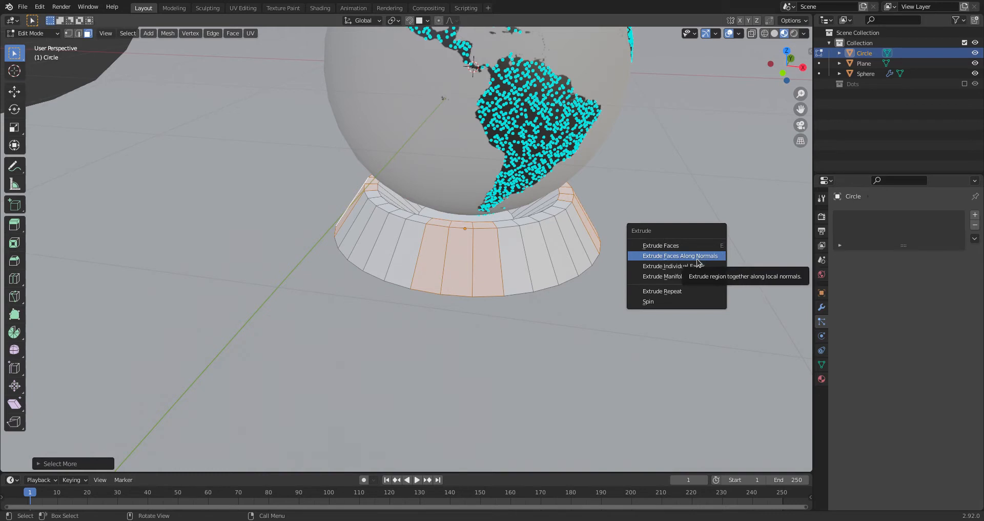
pyautogui.click(696, 256)
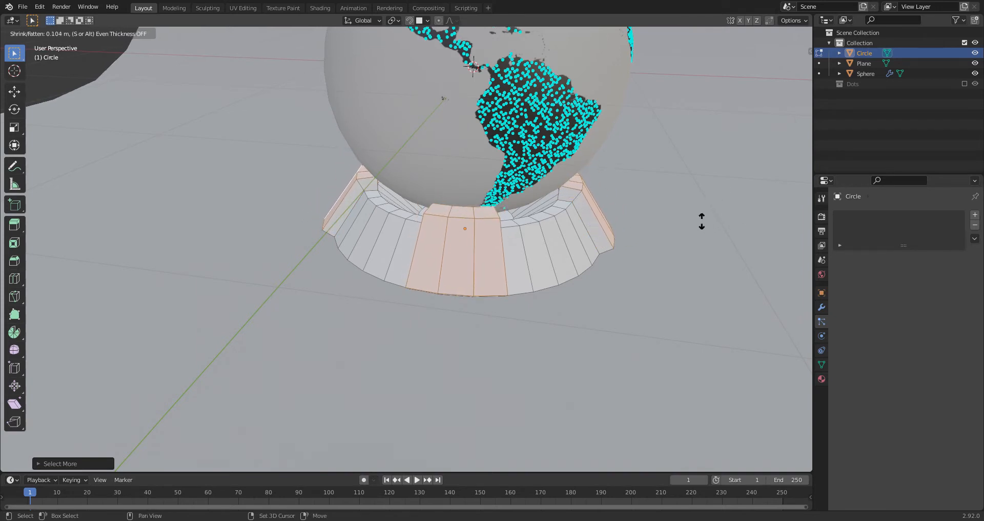
pyautogui.click(637, 244)
# Return to Object Mode and shade the stand smooth.
pyautogui.press('Tab')
pyautogui.rightClick(530, 242)
pyautogui.click(530, 242)
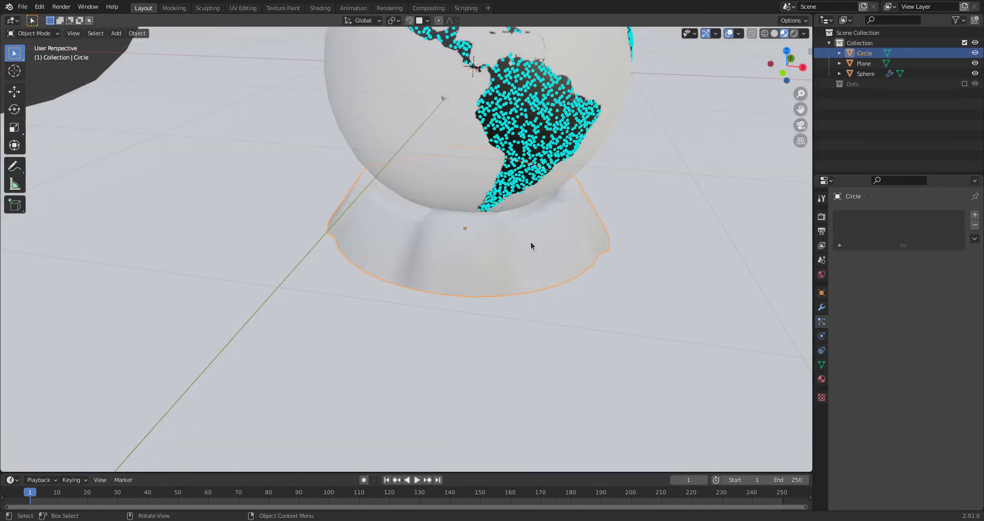
# Add a Bevel modifier to the stand with an amount of 0.01 m and 2 segments.
pyautogui.click(821, 306)
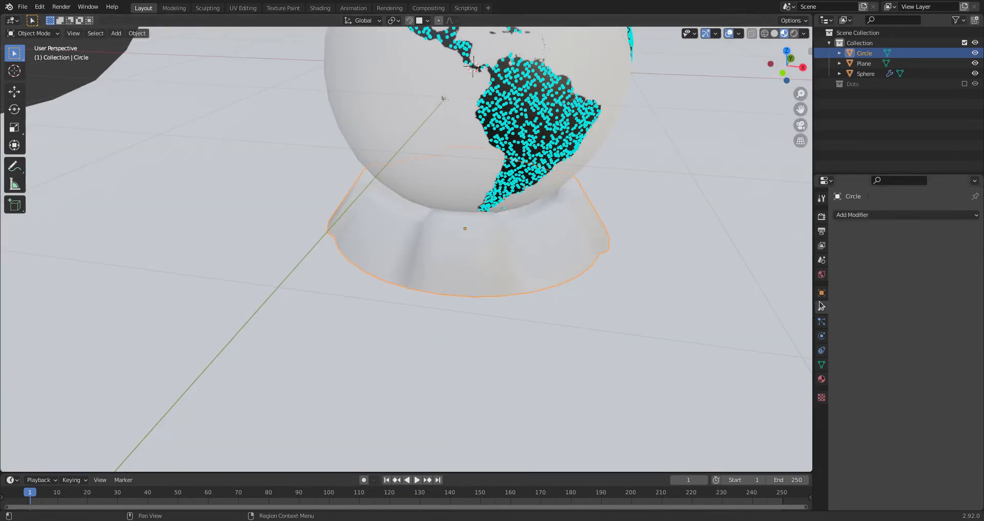
pyautogui.click(849, 216)
pyautogui.click(779, 255)
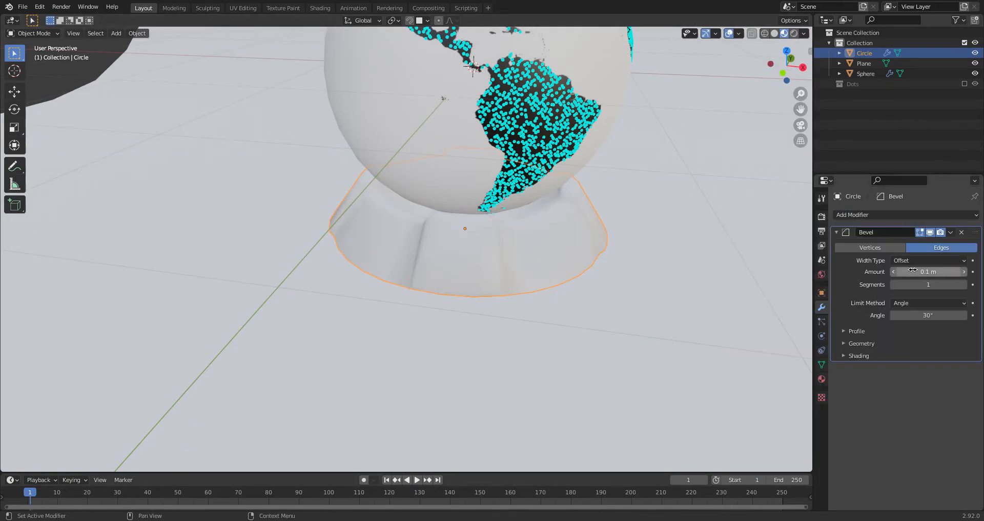
pyautogui.click(912, 270)
pyautogui.write('0.01')
pyautogui.press('Return')
pyautogui.click(933, 285)
pyautogui.write('2')
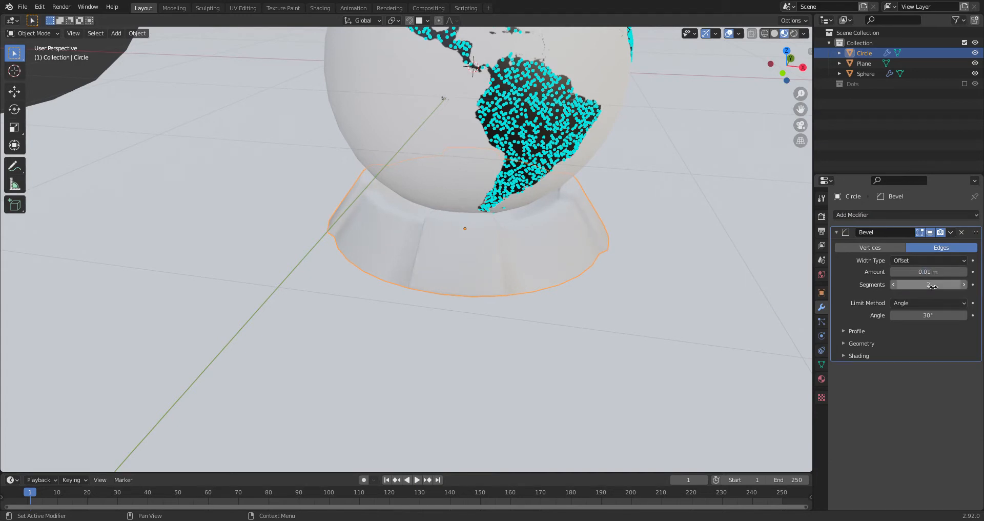
# Add a camera at the globe's centre and clear its rotation.
pyautogui.moveTo(611, 280); pyautogui.dragTo(444, 129, button='middle')
pyautogui.scroll(-2, 525, 185)
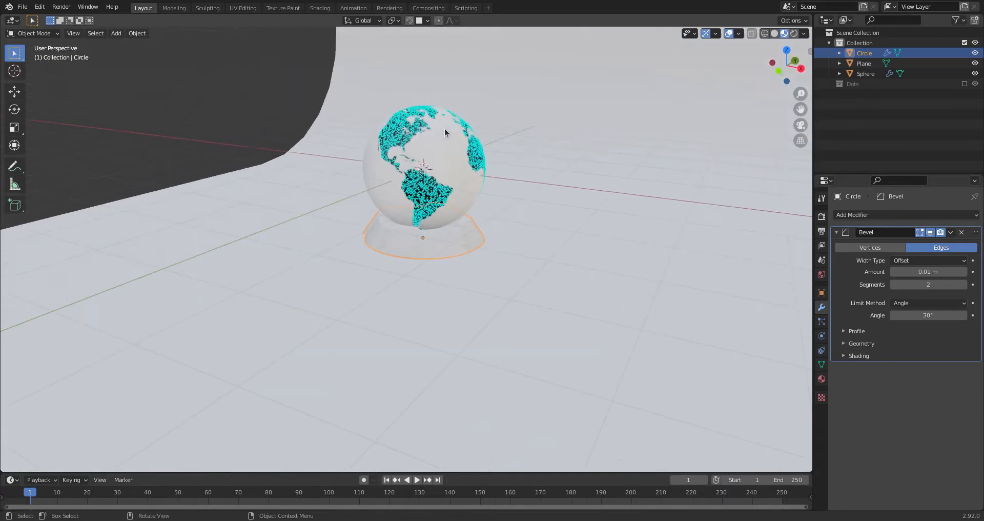
pyautogui.scroll(4, 436, 129)
pyautogui.moveTo(573, 132); pyautogui.dragTo(447, 194, button='middle')
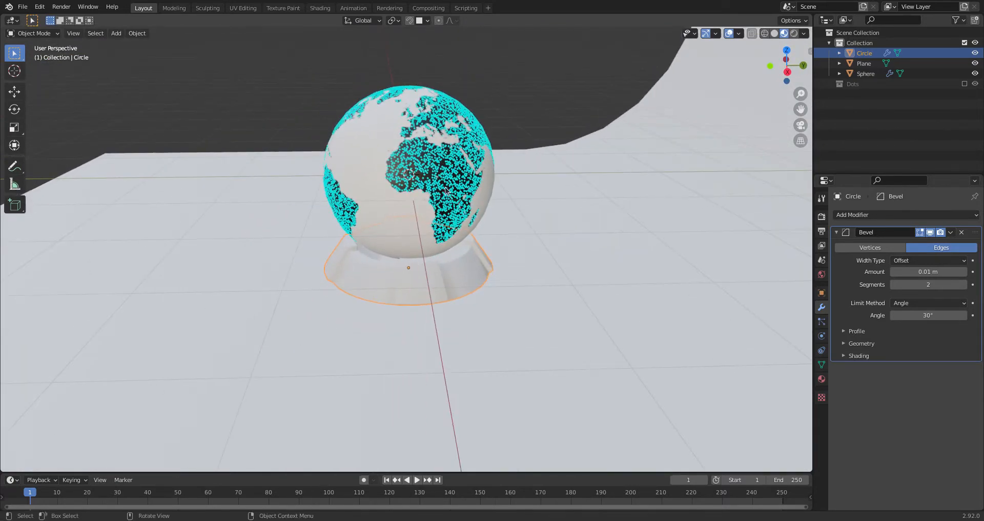
pyautogui.hotkey('shift', 'a')
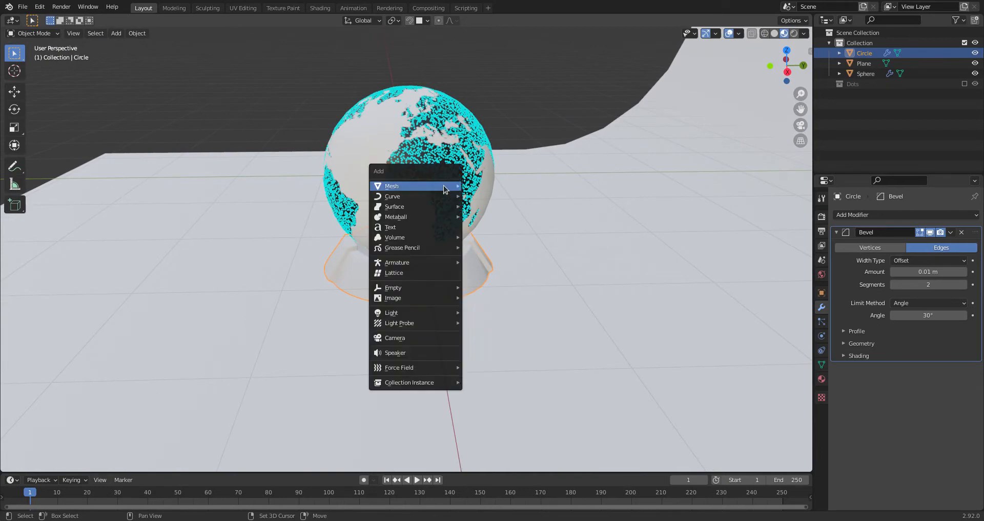
pyautogui.click(402, 338)
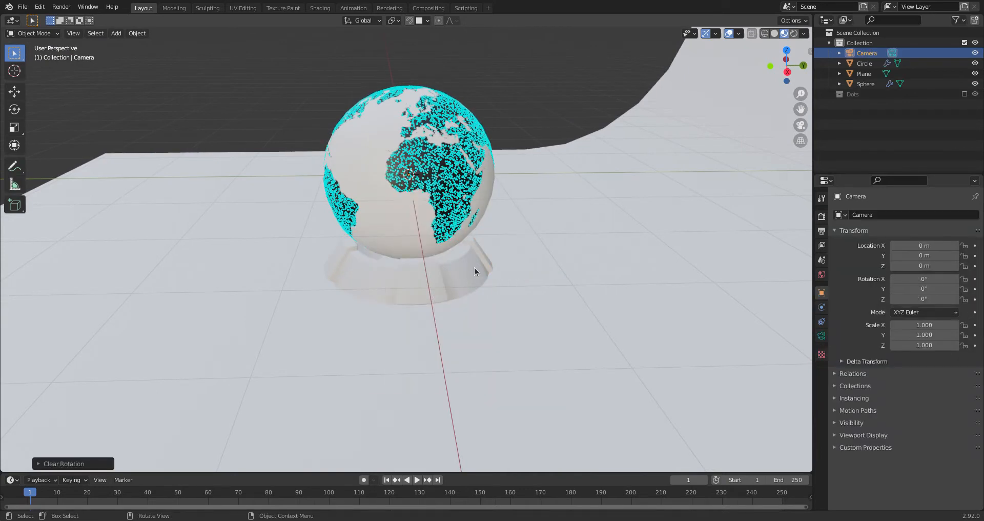
# Rotate the camera 90° about the X axis and move it along Y to about -3.29 m, in front of the globe.
pyautogui.moveTo(479, 210); pyautogui.dragTo(482, 207, button='middle')
pyautogui.write('r')
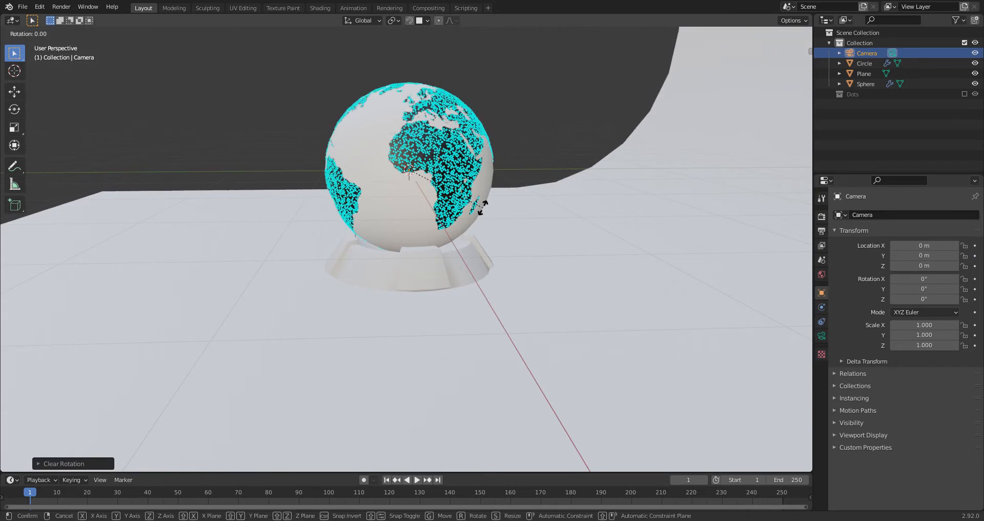
pyautogui.write('x')
pyautogui.write('90')
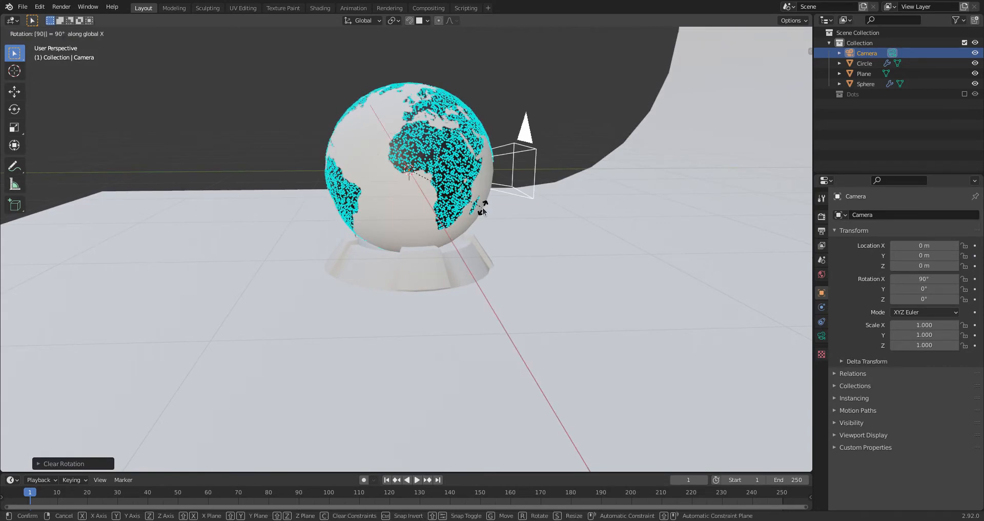
pyautogui.press('Return')
pyautogui.press('g')
pyautogui.press('y')
pyautogui.click(199, 169)
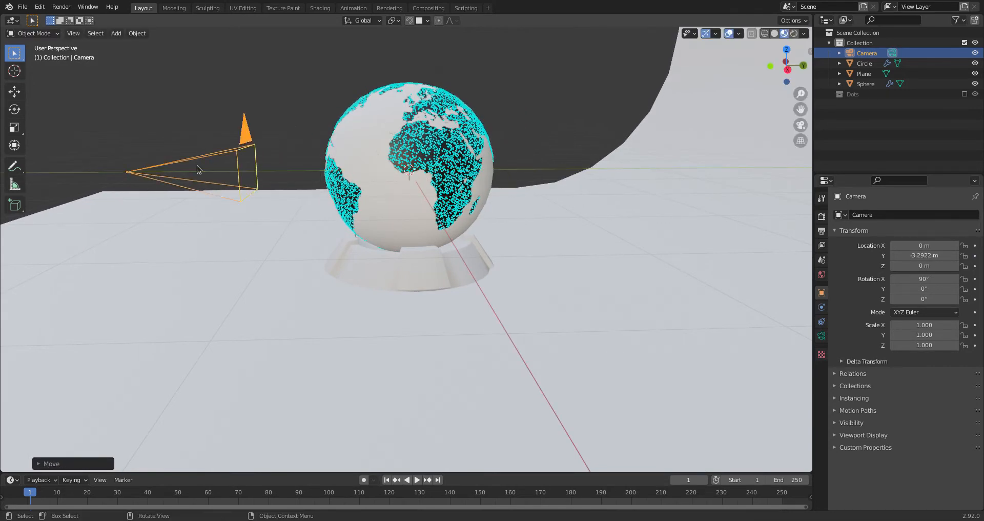
# Tilt the camera -20° about the X axis and raise it along Z to about 1.22 m.
pyautogui.write('rx-2')
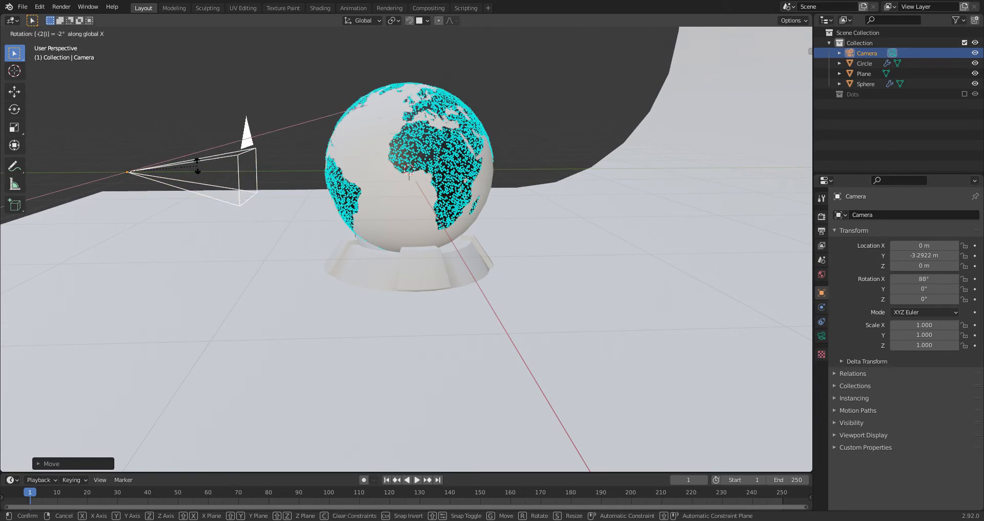
pyautogui.write('0')
pyautogui.press('Return')
pyautogui.press('g')
pyautogui.press('z')
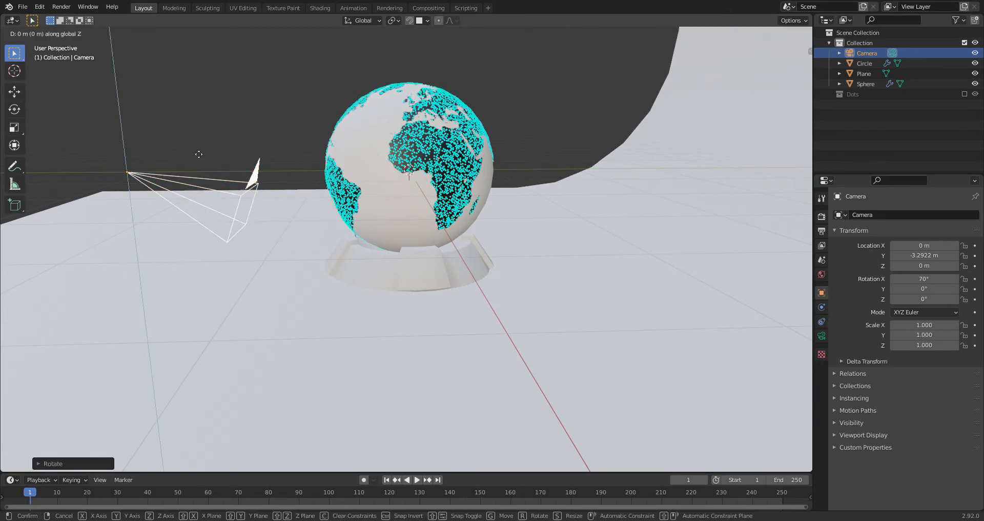
pyautogui.click(226, 104)
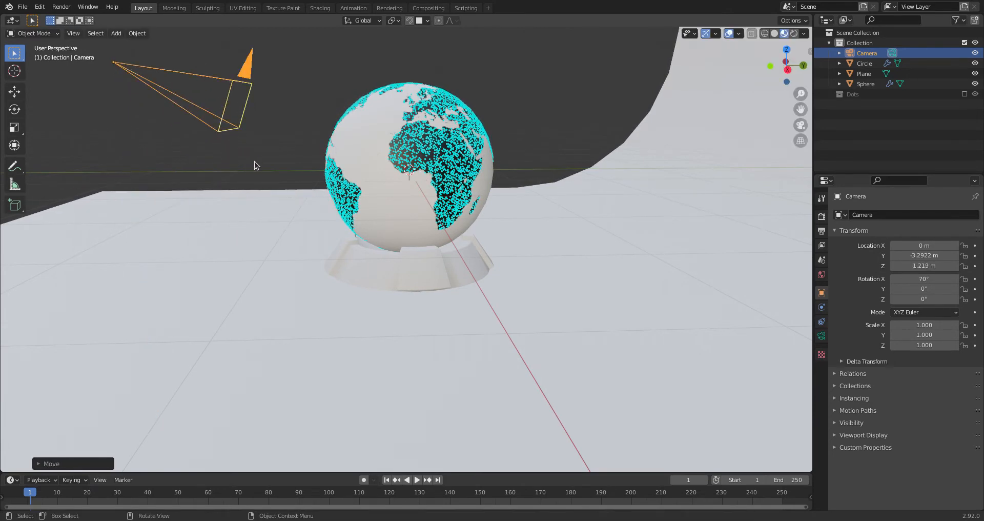
# Look through the active camera and set the render resolution to 1200 × 1600 px at 50% scale.
pyautogui.moveTo(256, 165); pyautogui.dragTo(446, 198, button='middle')
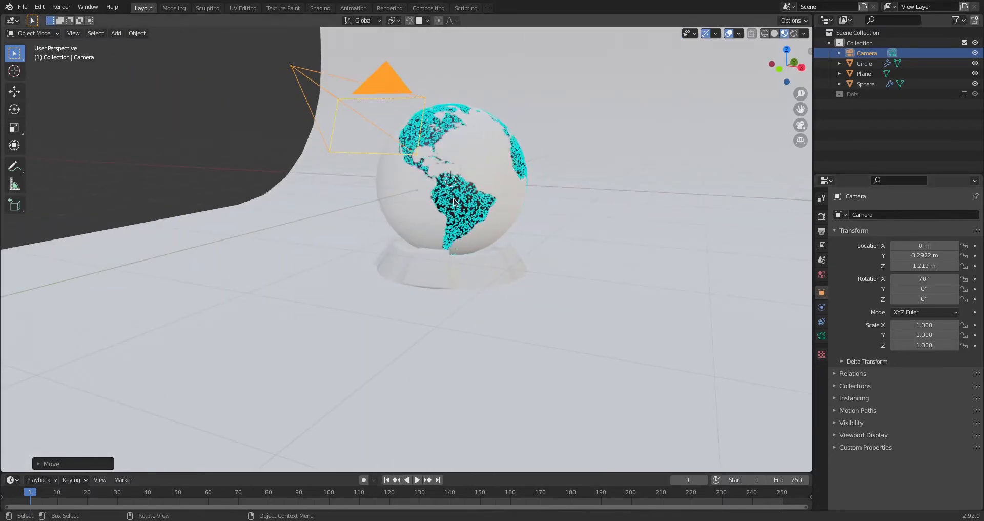
pyautogui.press('q')
pyautogui.click(418, 245)
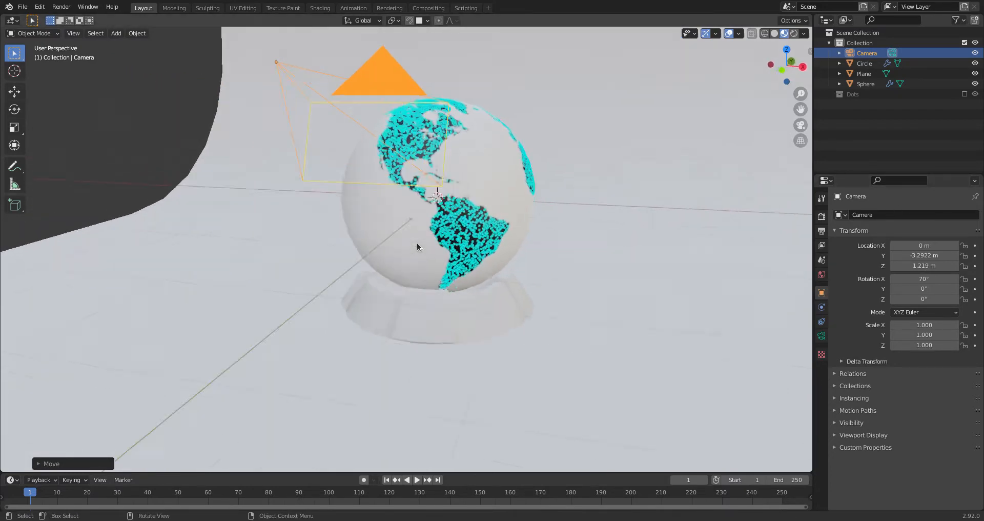
pyautogui.click(822, 231)
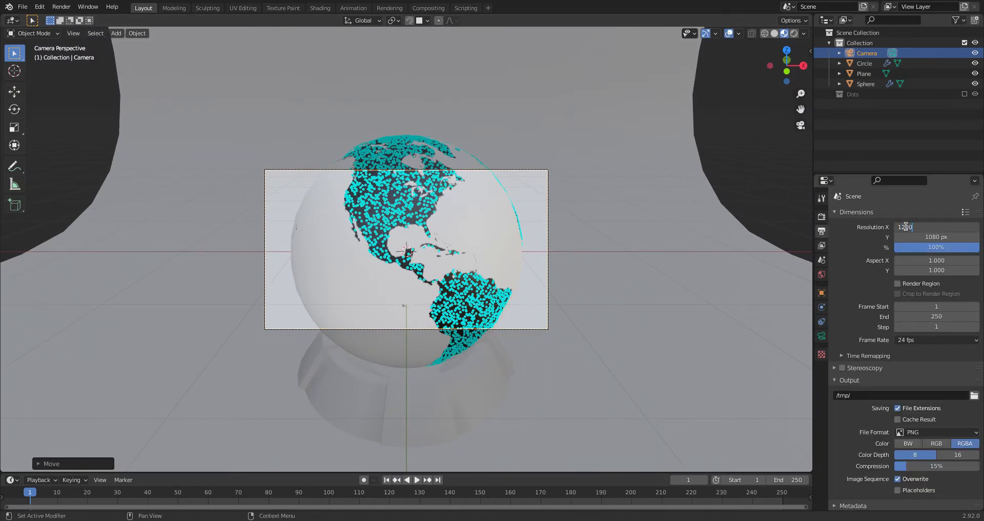
pyautogui.click(906, 226)
pyautogui.write('1200')
pyautogui.press('Tab')
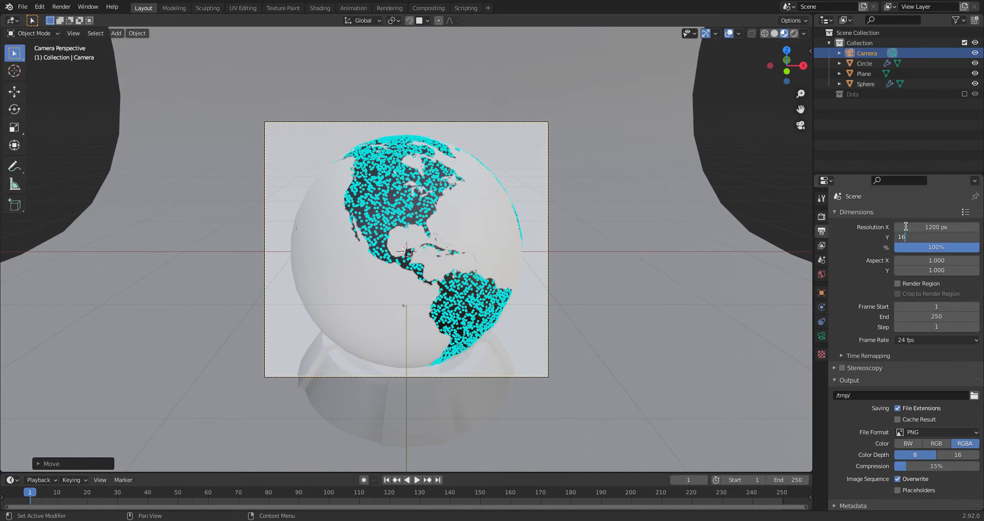
pyautogui.press('Return')
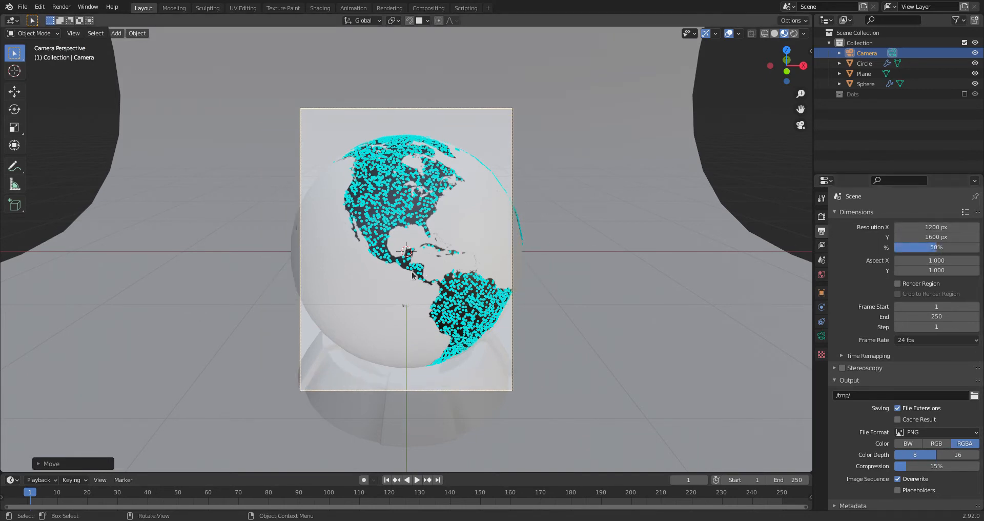
# Pull the camera back from the globe along its local Z axis and lower it about 0.37 m along global Z.
pyautogui.press('g')
pyautogui.press('z')
pyautogui.press('z')
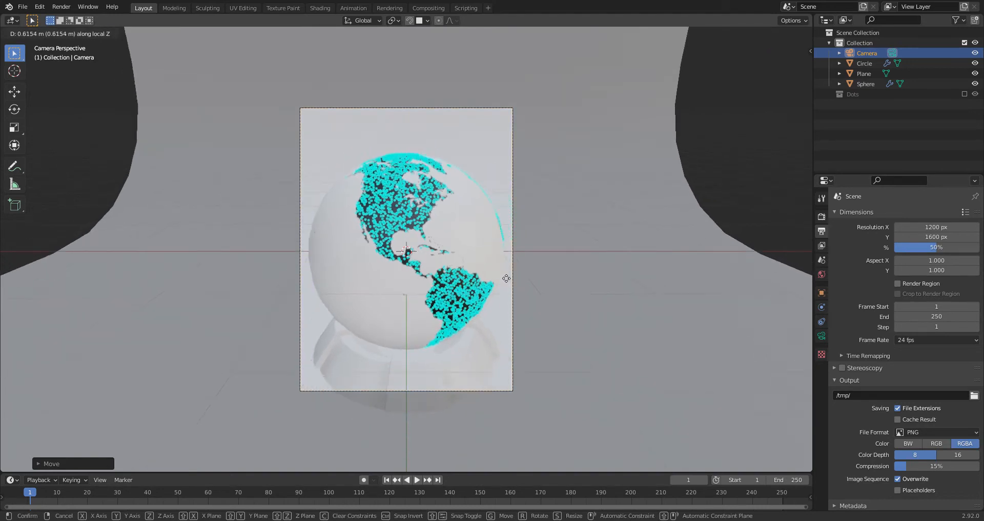
pyautogui.click(507, 286)
pyautogui.press('g')
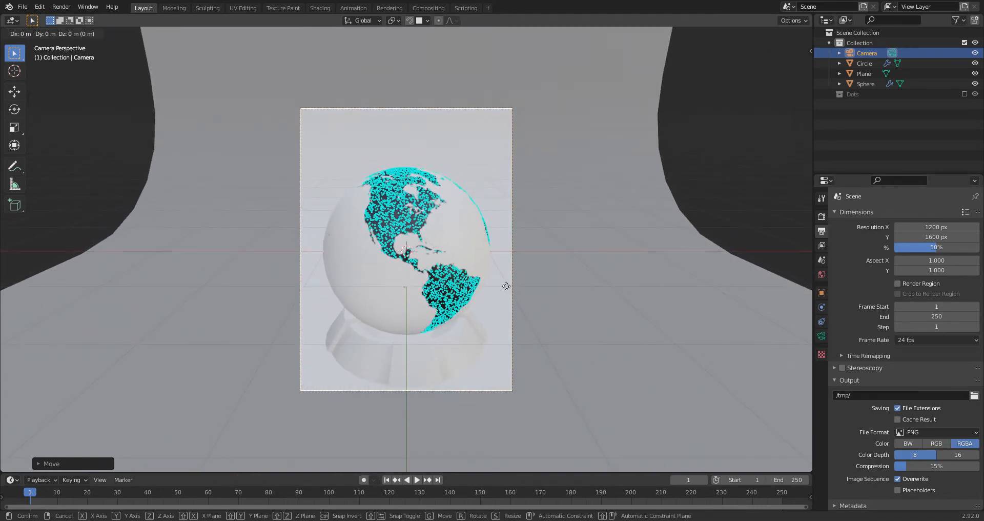
pyautogui.press('z')
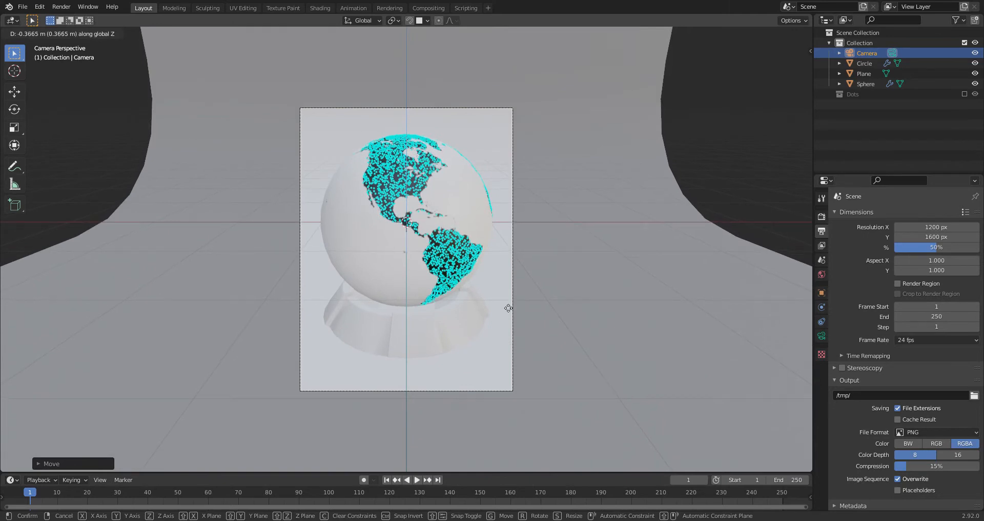
pyautogui.click(507, 311)
# Move the camera slightly closer to the globe along its local Z axis to tighten the framing.
pyautogui.press('g')
pyautogui.press('z')
pyautogui.press('z')
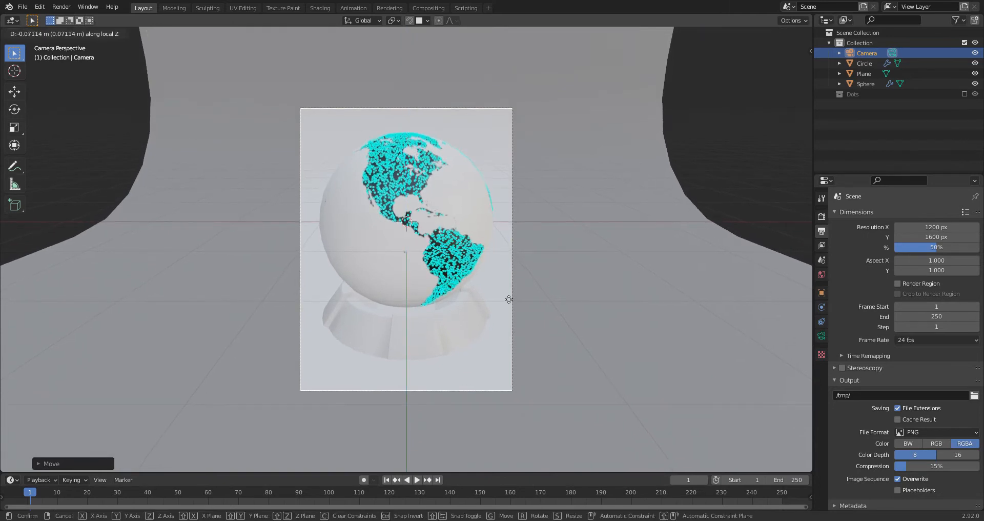
pyautogui.click(508, 295)
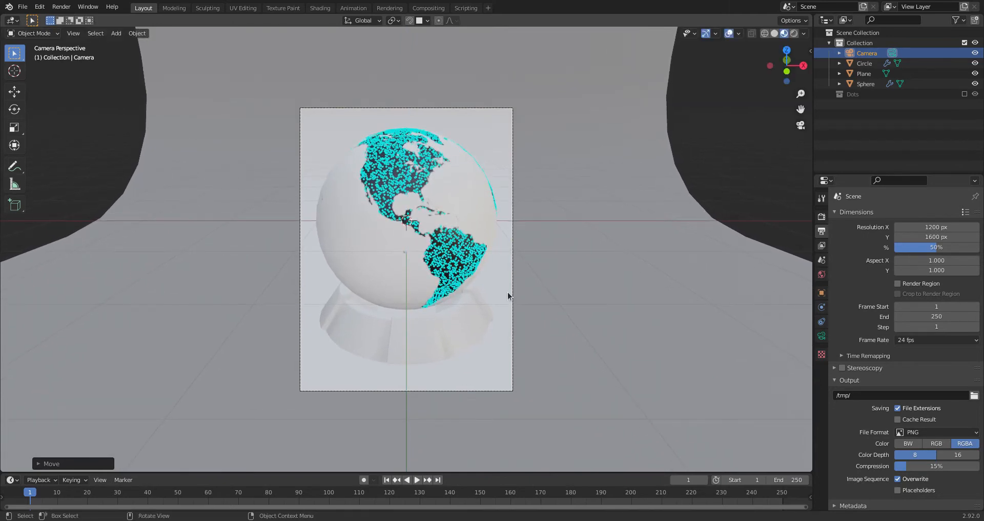
# Set the render engine to Cycles and the animation's end frame to 60.
pyautogui.click(822, 217)
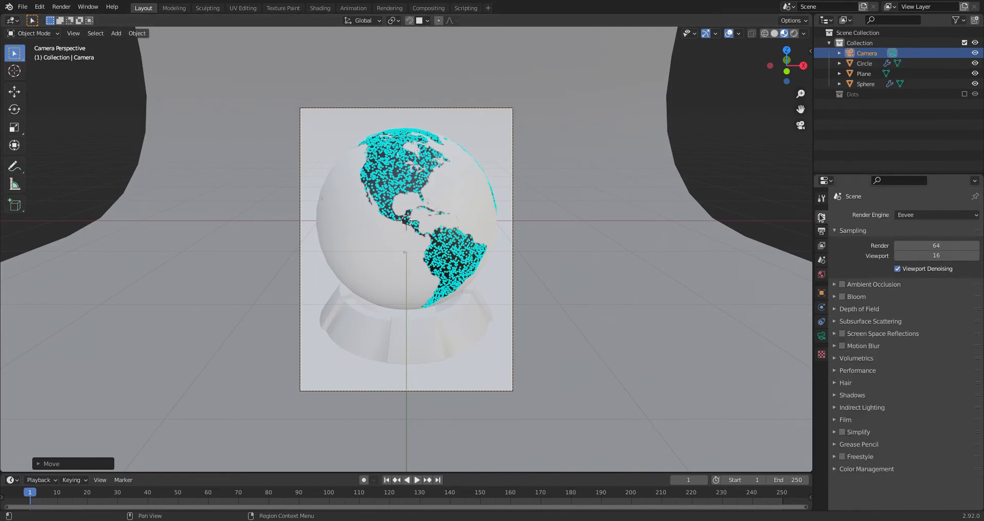
pyautogui.click(927, 215)
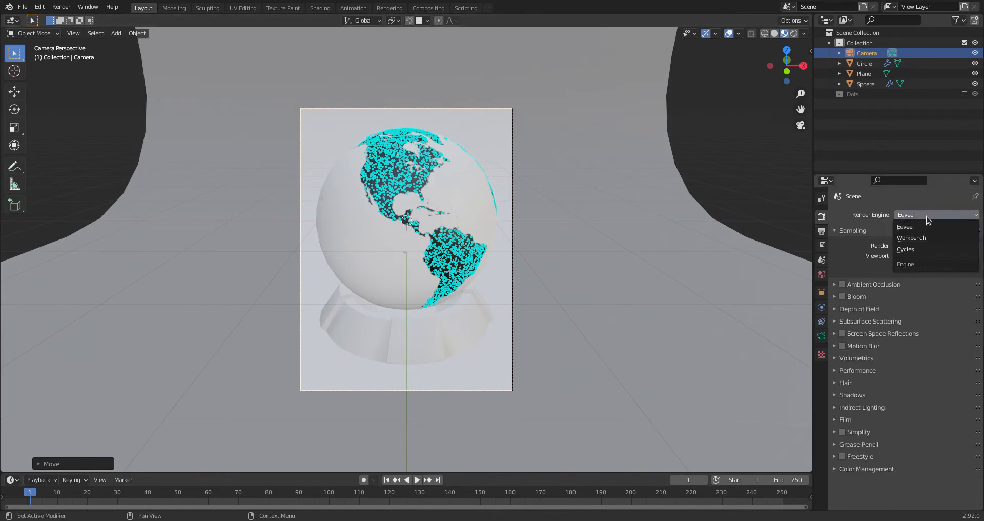
pyautogui.click(920, 250)
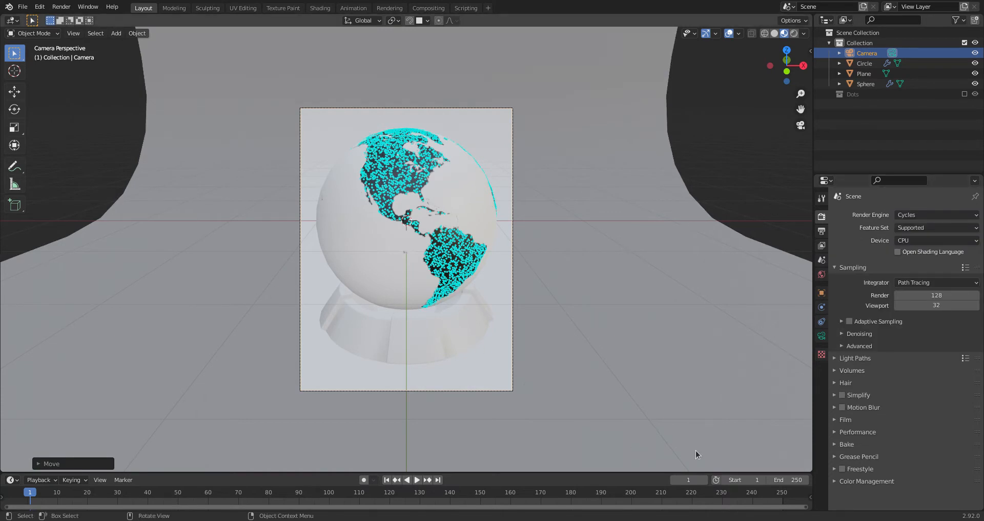
pyautogui.click(797, 477)
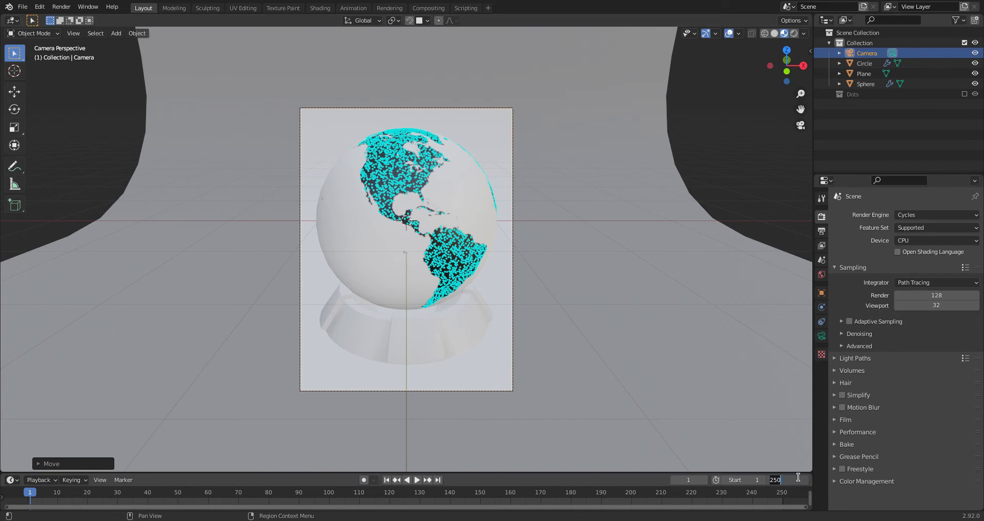
pyautogui.press('Return')
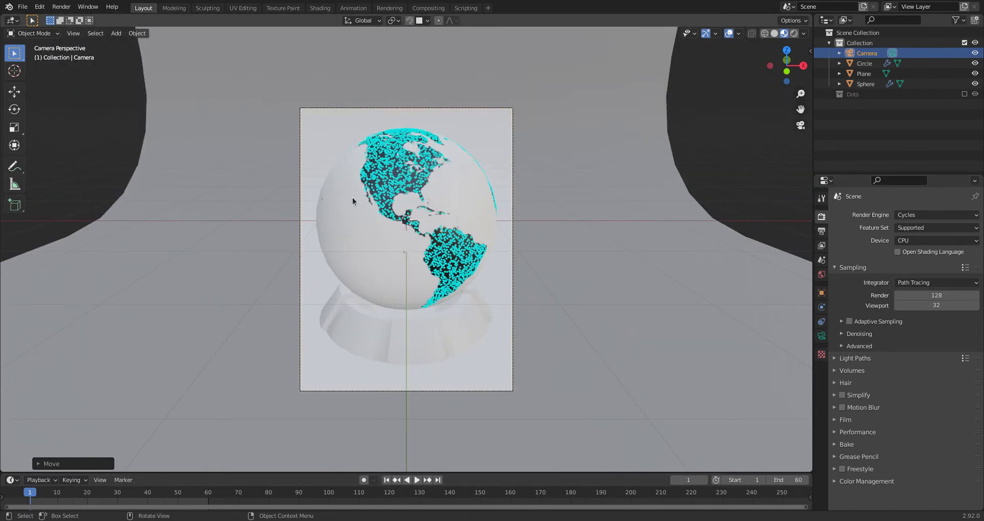
# Insert a rotation keyframe on the globe sphere at frame 1.
pyautogui.click(352, 197)
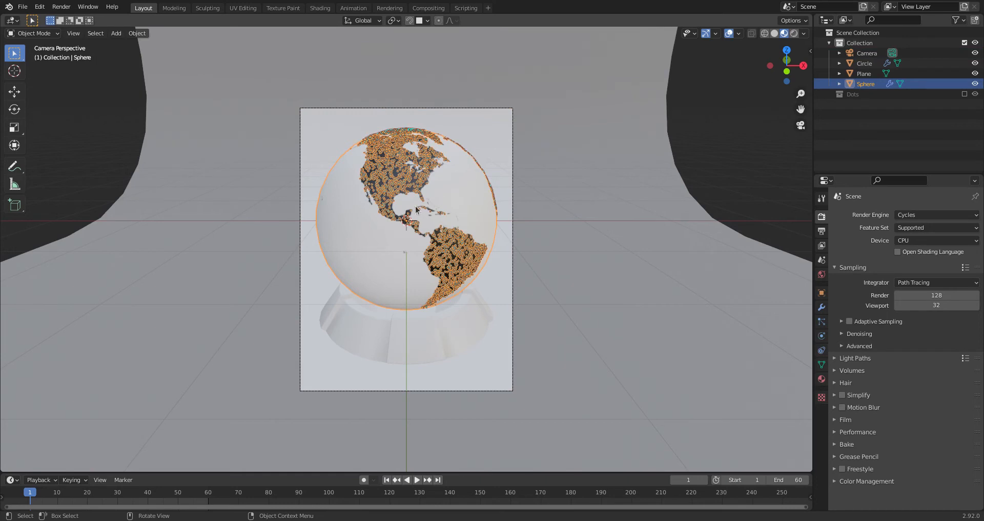
pyautogui.press('i')
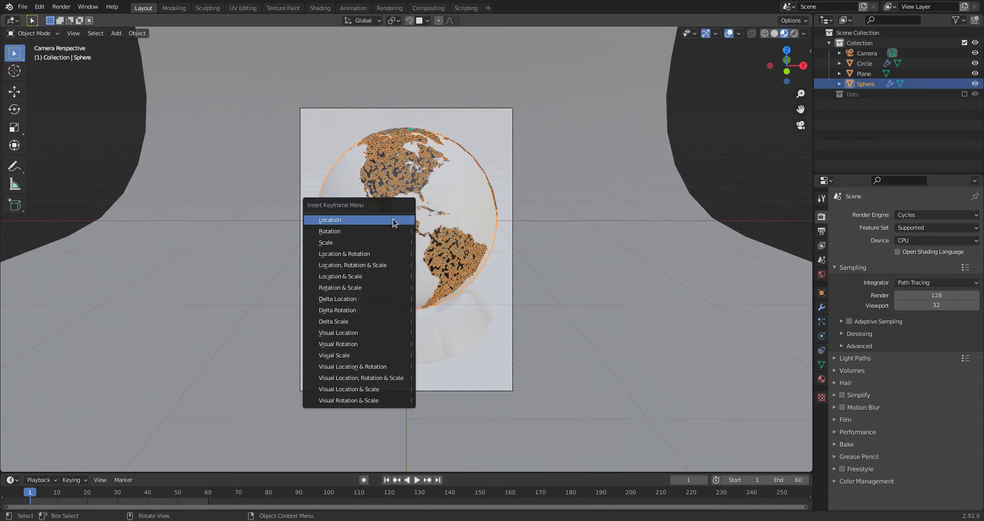
pyautogui.click(341, 231)
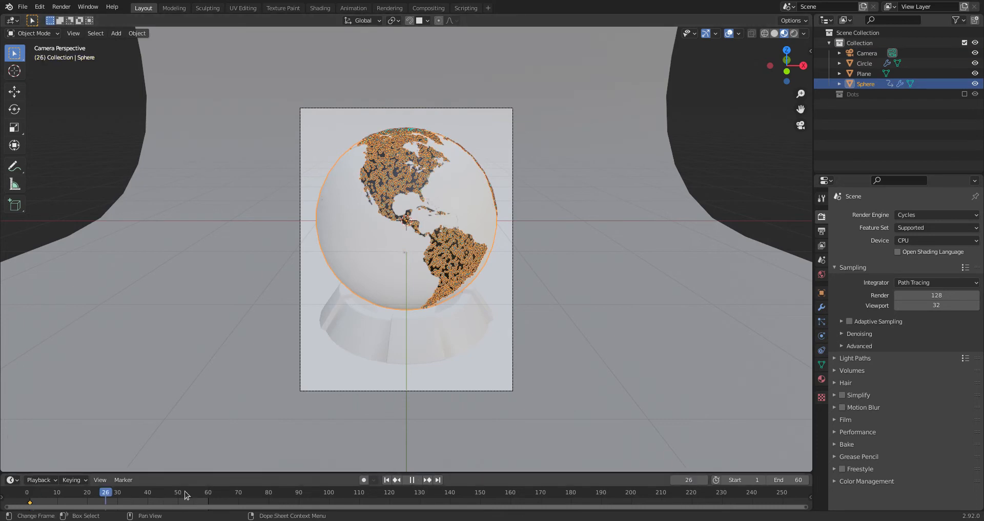
# At frame 60, rotate the globe 360° about the Z axis and insert a second rotation keyframe.
pyautogui.moveTo(185, 495); pyautogui.dragTo(208, 483)
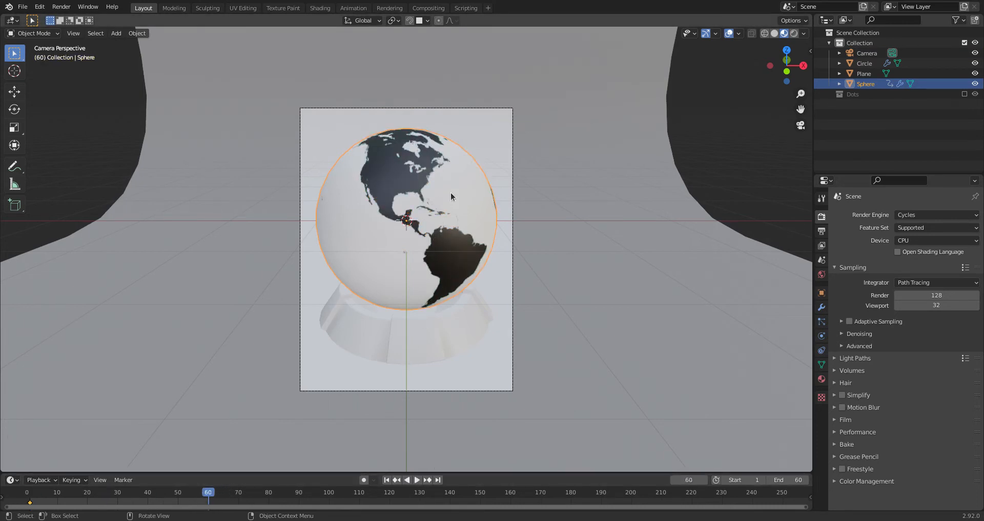
pyautogui.write('rz360')
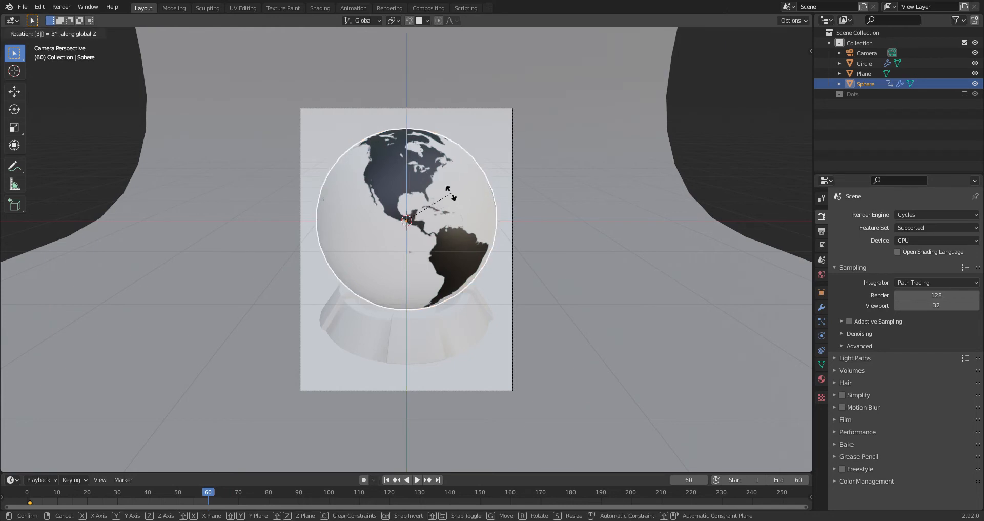
pyautogui.press('Return')
pyautogui.press('i')
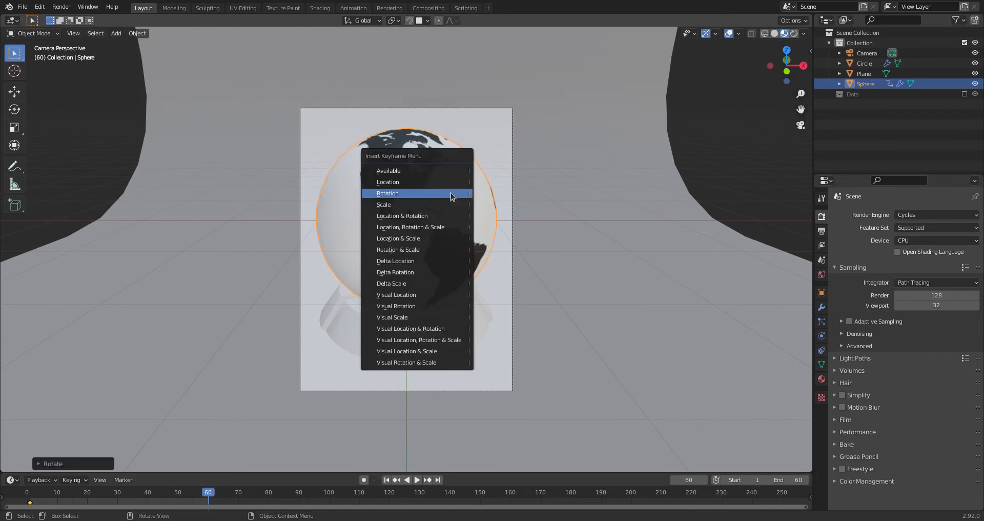
pyautogui.click(450, 192)
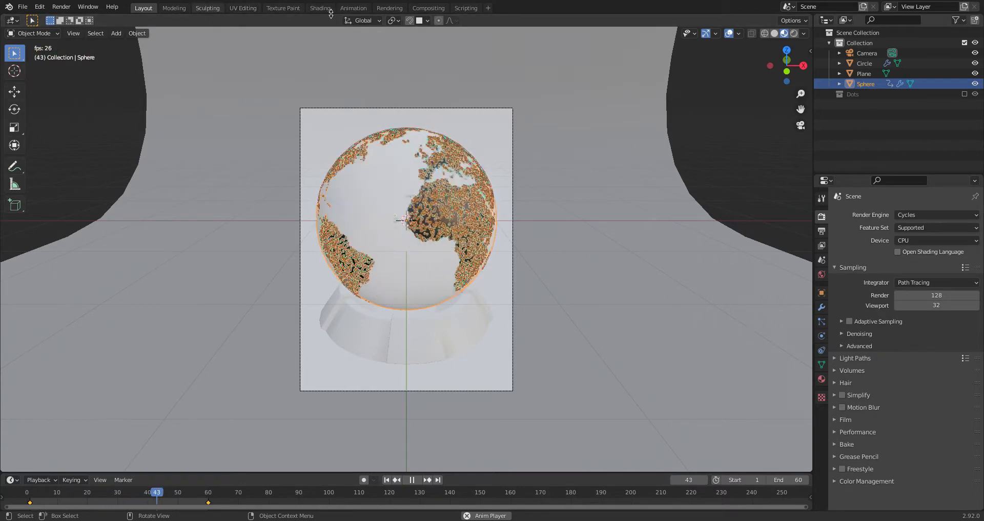
# Show the globe's rotation curves in a Graph Editor and set their keyframe interpolation to Linear.
pyautogui.click(351, 8)
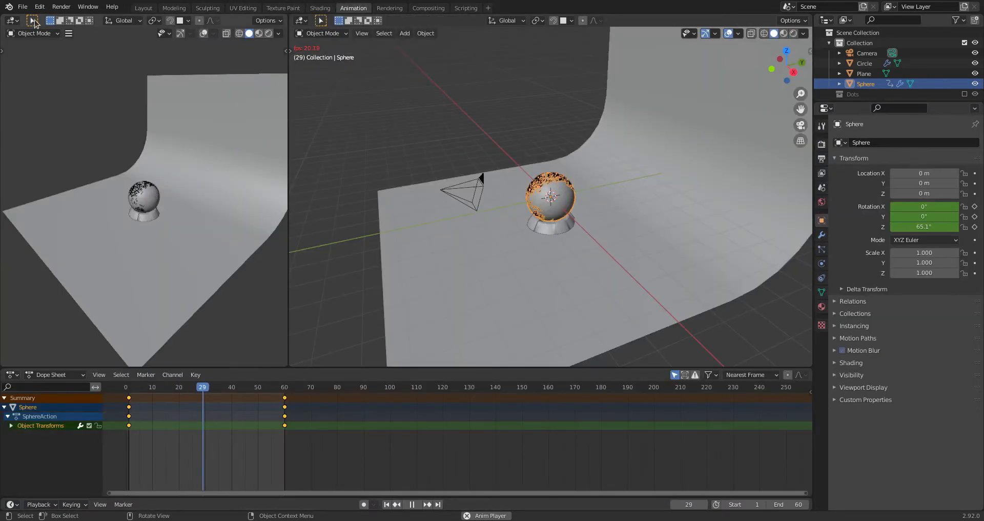
pyautogui.click(12, 20)
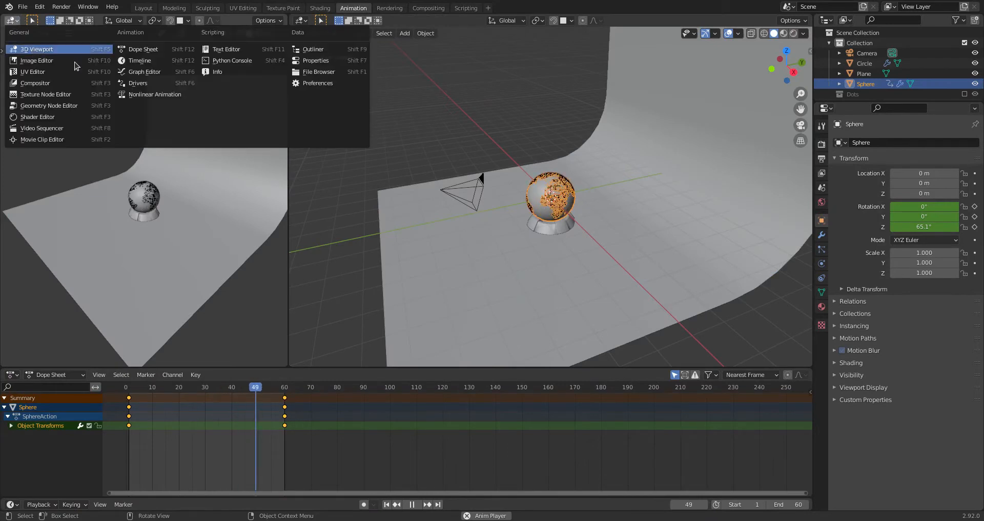
pyautogui.click(164, 69)
pyautogui.click(179, 113)
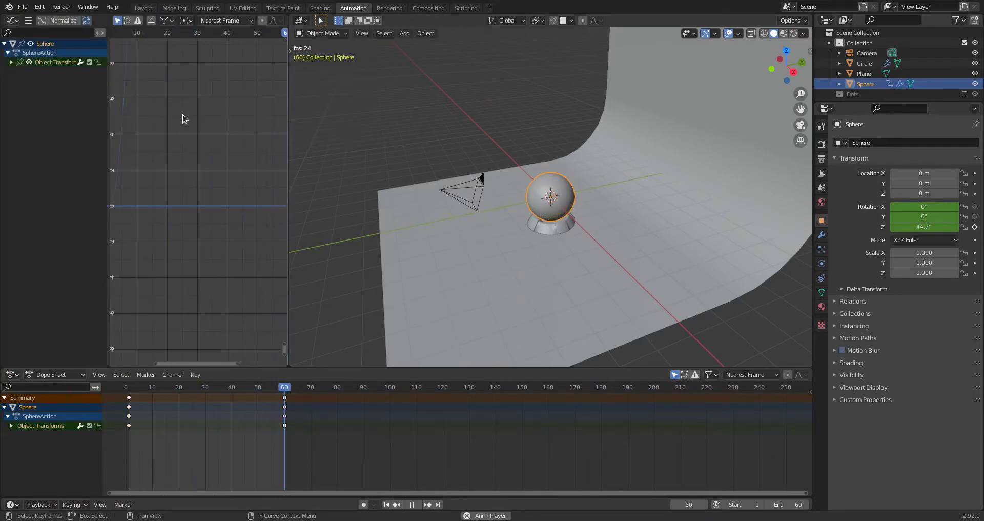
pyautogui.rightClick(183, 116)
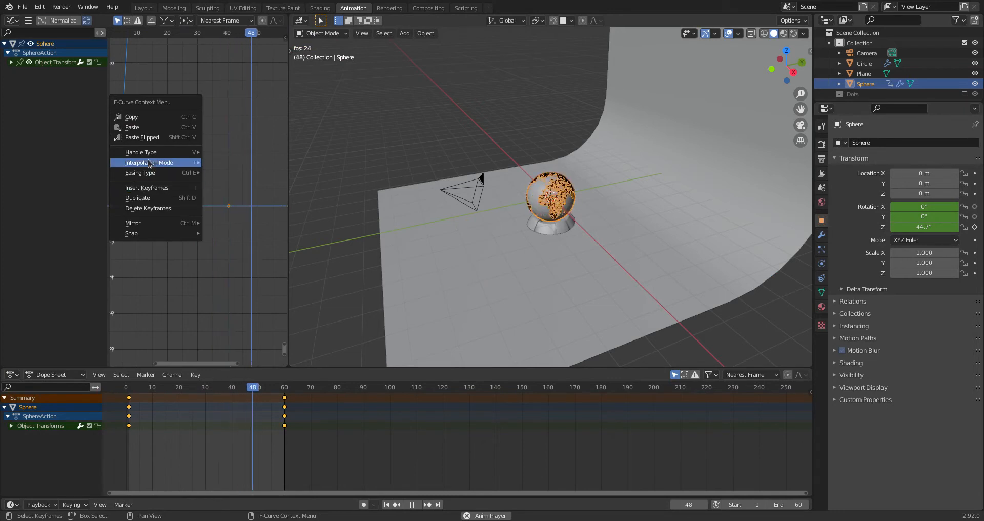
pyautogui.moveTo(149, 162)
pyautogui.click(222, 192)
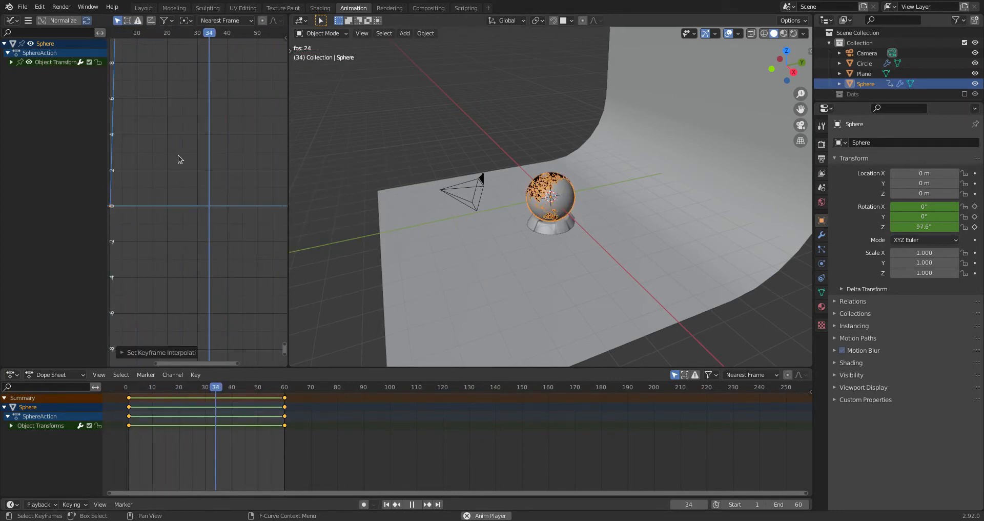
pyautogui.press('Home')
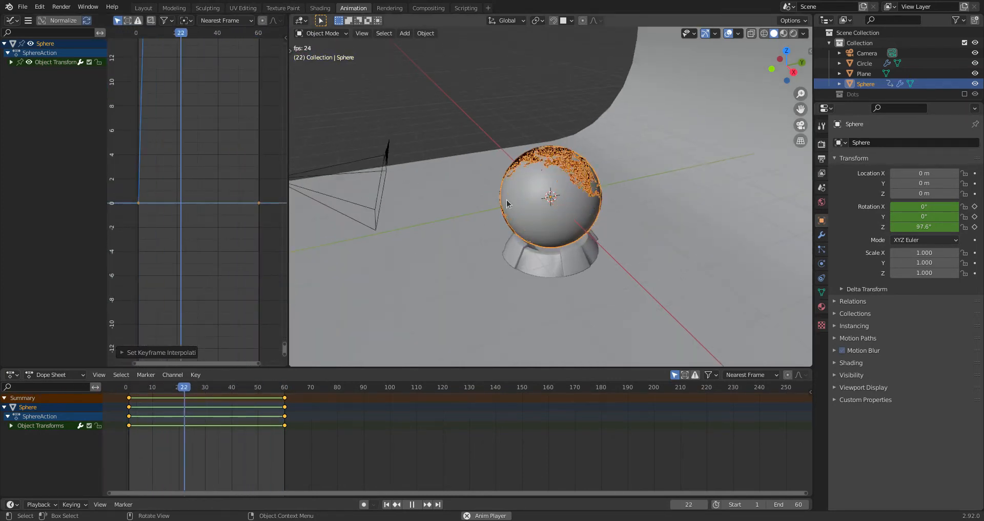
# Render frame 26 as a still image and return to the main Blender window.
pyautogui.moveTo(453, 189); pyautogui.dragTo(509, 184, button='middle')
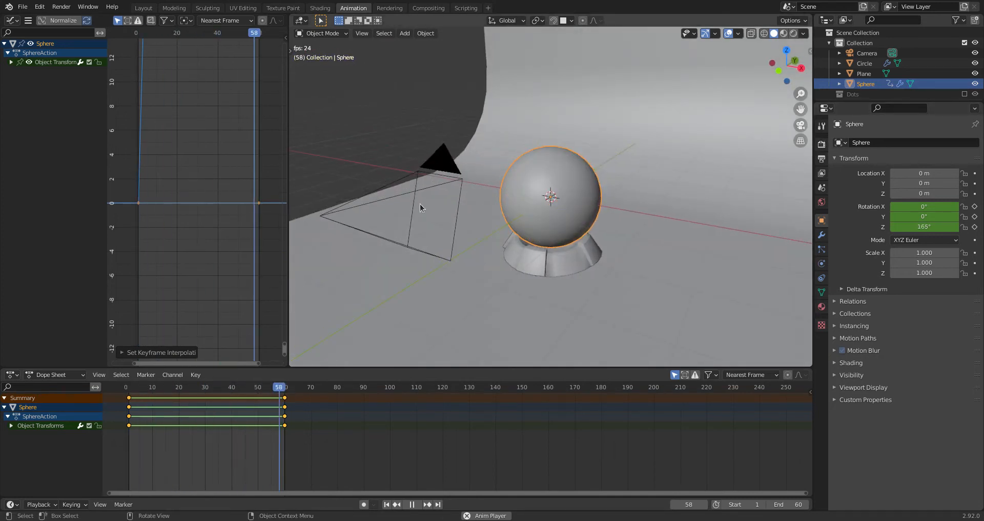
pyautogui.moveTo(420, 204); pyautogui.dragTo(436, 193, button='middle')
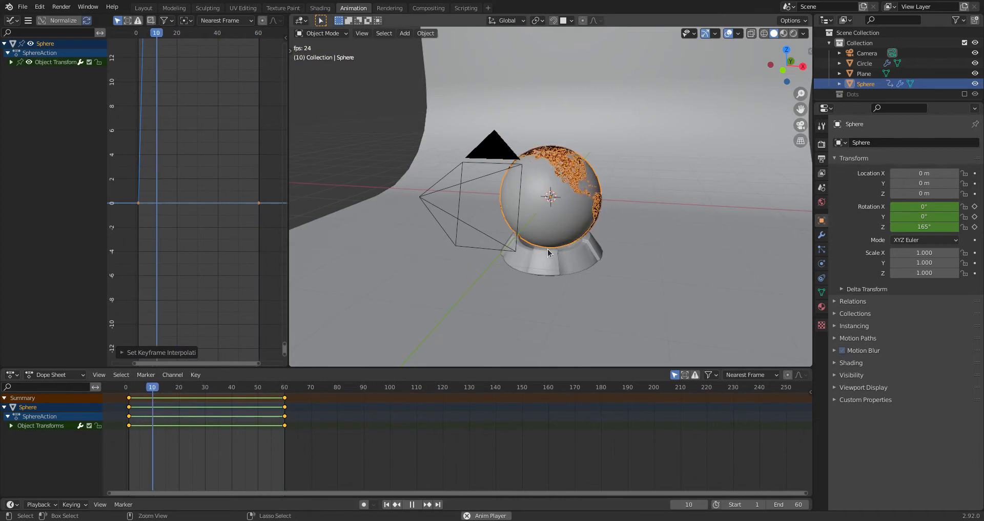
pyautogui.press('F12')
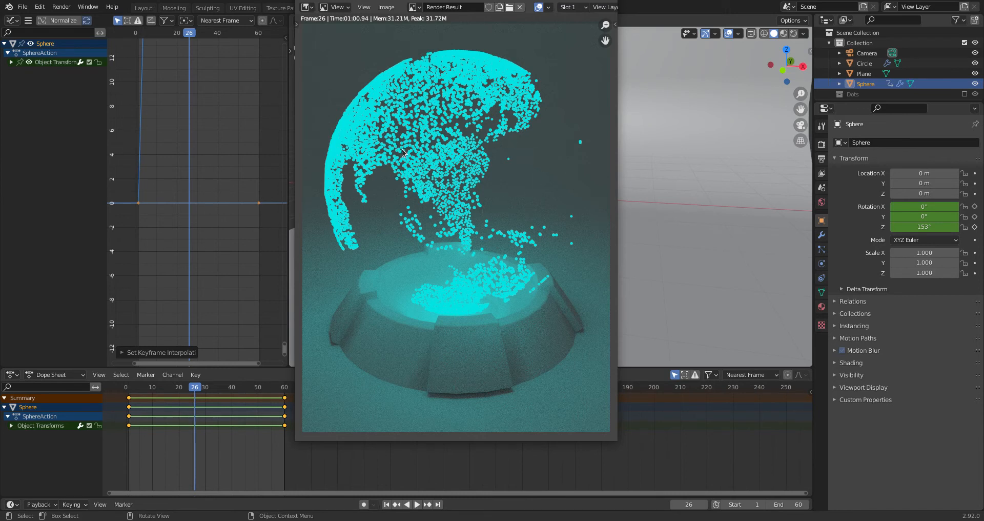
pyautogui.hotkey('alt', 'Tab')
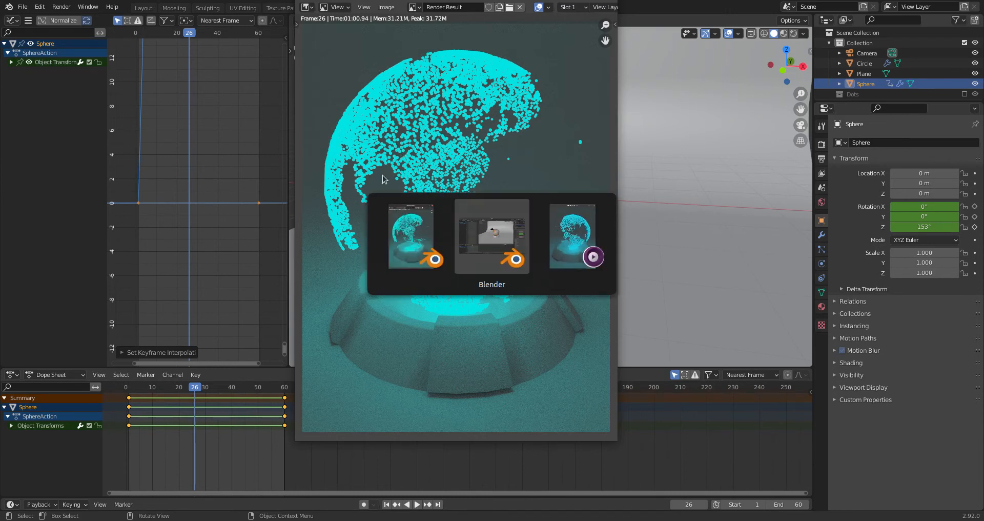
pyautogui.click(548, 229)
pyautogui.moveTo(717, 219); pyautogui.dragTo(781, 230)
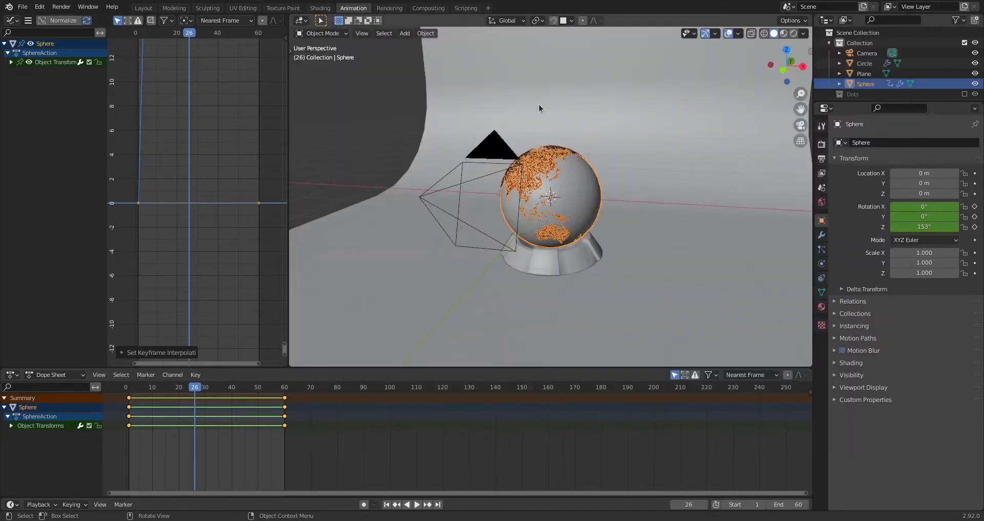
pyautogui.scroll(1, 539, 103)
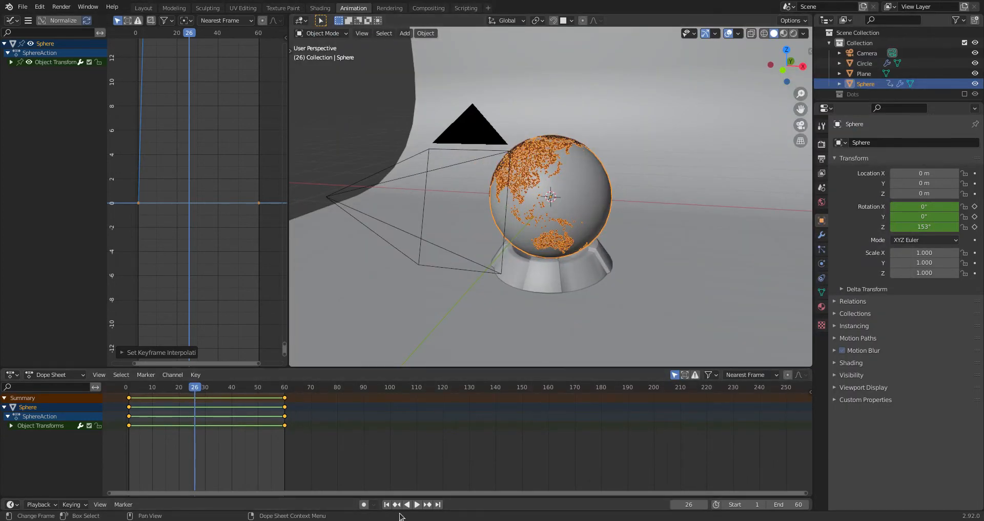
# Play the animation and set the globe's particle emission lifetime to 100 frames.
pyautogui.click(416, 505)
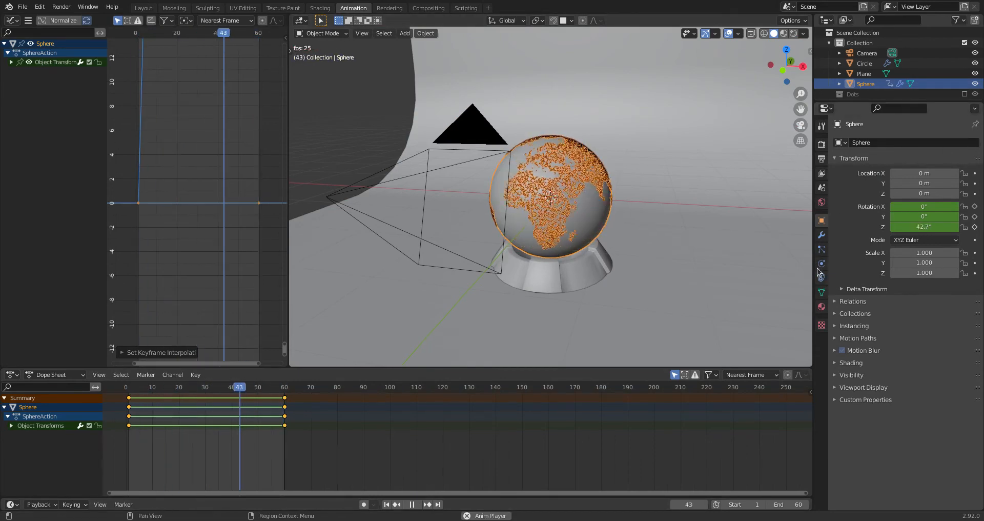
pyautogui.click(822, 250)
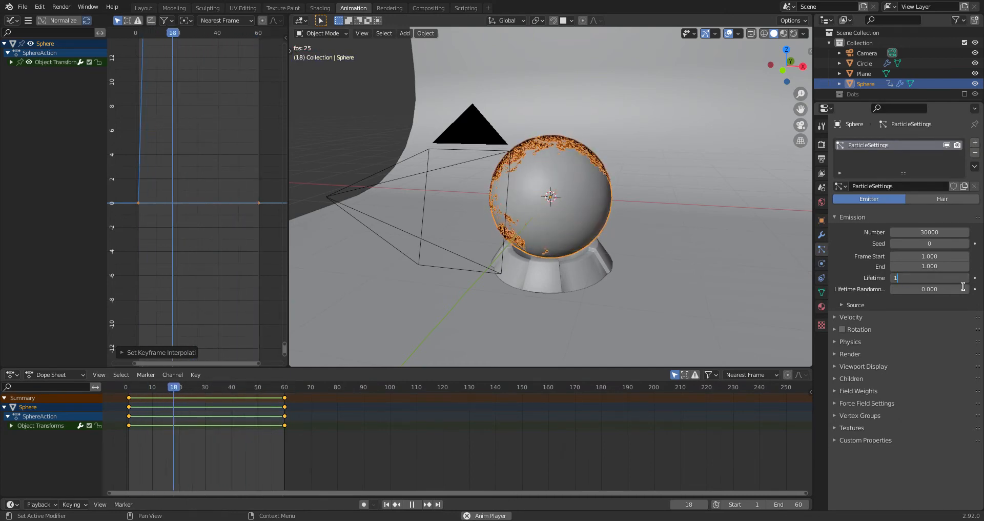
pyautogui.press('Return')
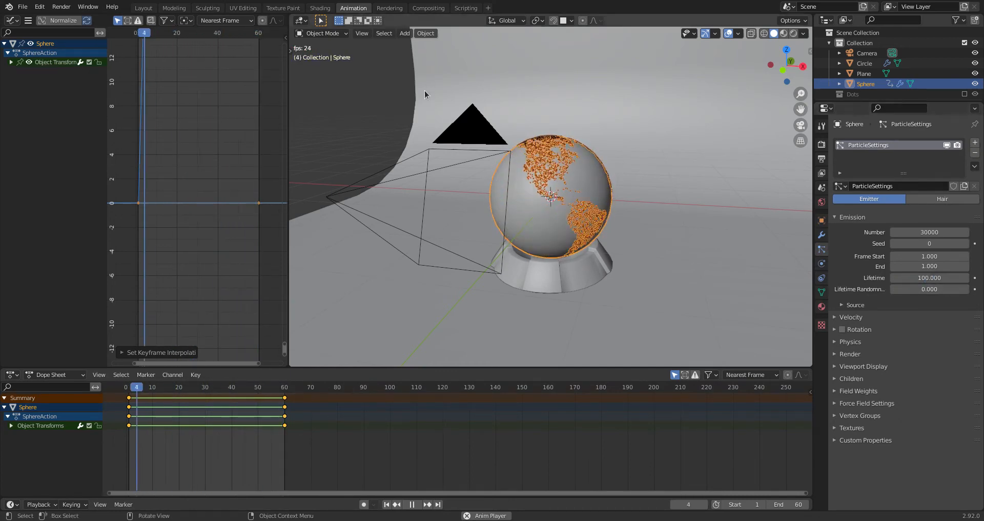
# Enable the Denoising Data pass for the view layer and turn on compositing nodes.
pyautogui.click(821, 173)
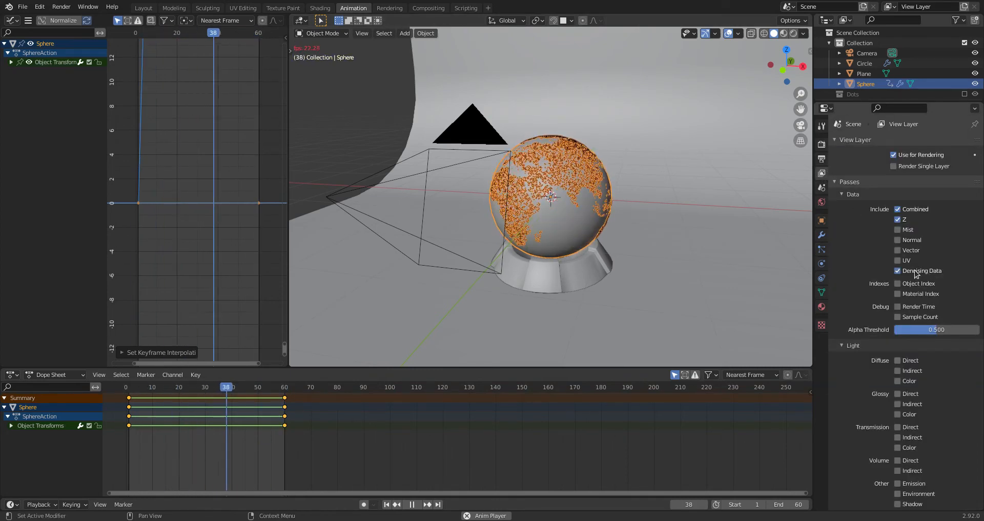
pyautogui.click(429, 8)
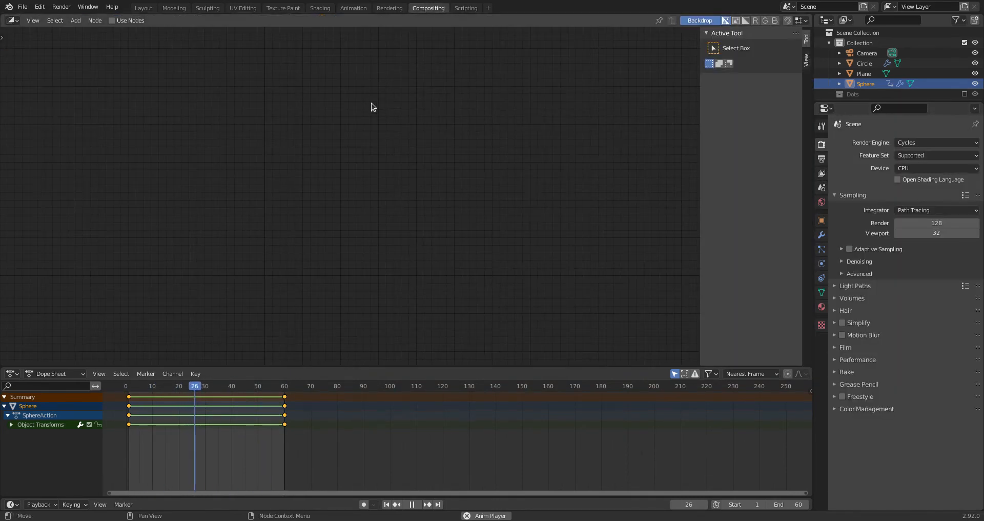
pyautogui.click(112, 21)
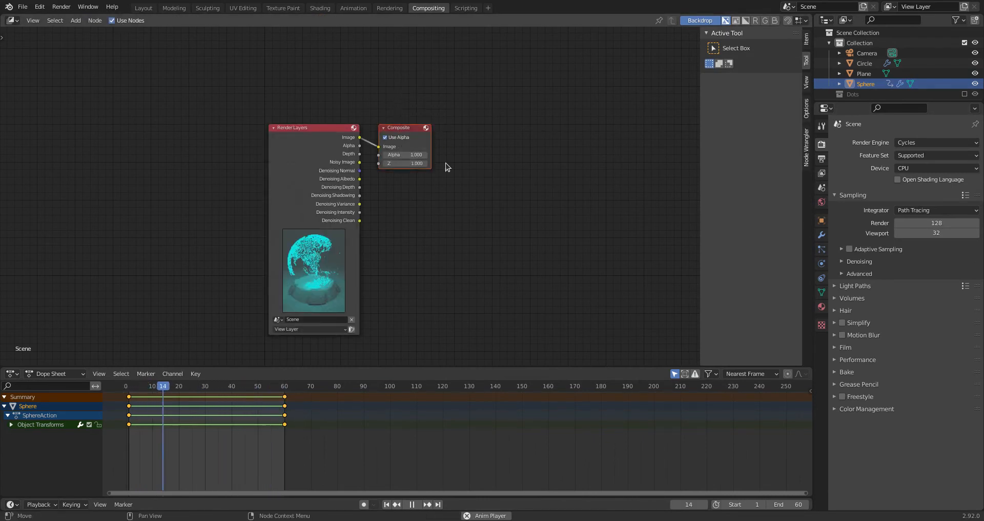
# Insert a Denoise node between Render Layers and Composite, and link the Denoising Normal and Denoising Albedo outputs to it.
pyautogui.press('g')
pyautogui.hotkey('shift', 'a')
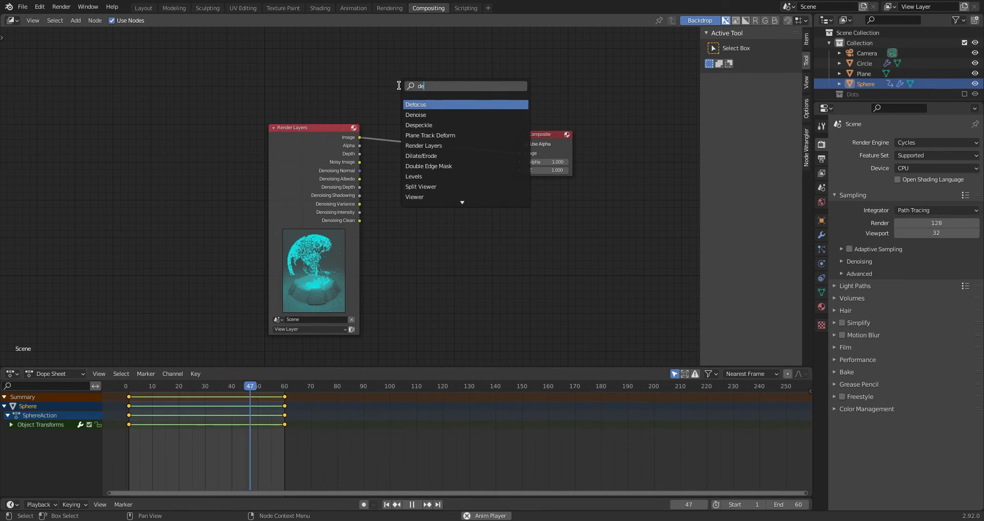
pyautogui.press('Return')
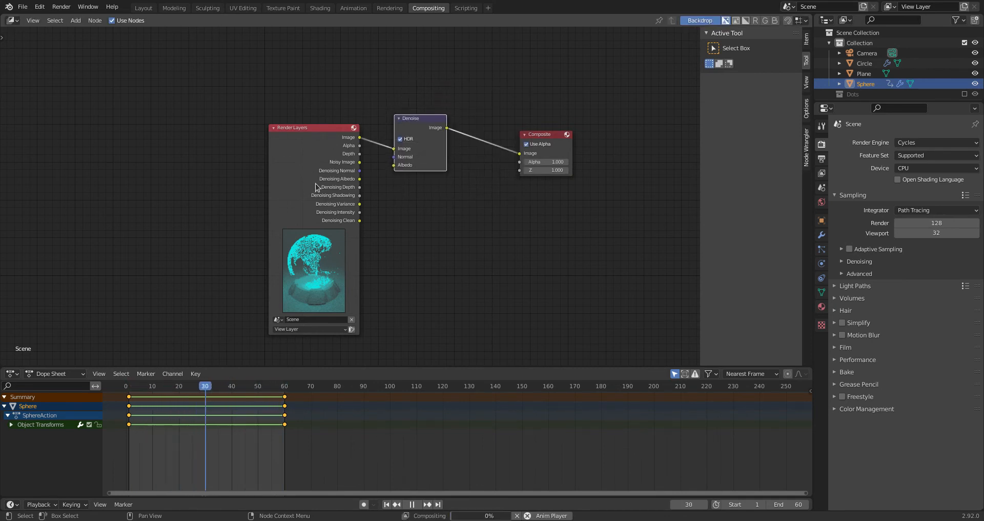
pyautogui.moveTo(362, 171); pyautogui.dragTo(395, 167)
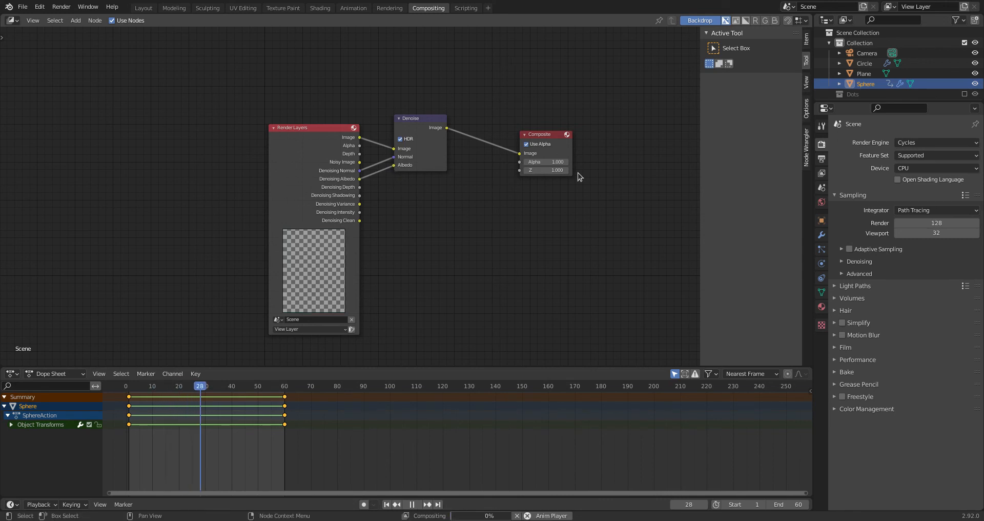
# Switch to the mpv player and examine the rendered animation 0001-0060.mp4.
pyautogui.hotkey('alt', 'Tab')
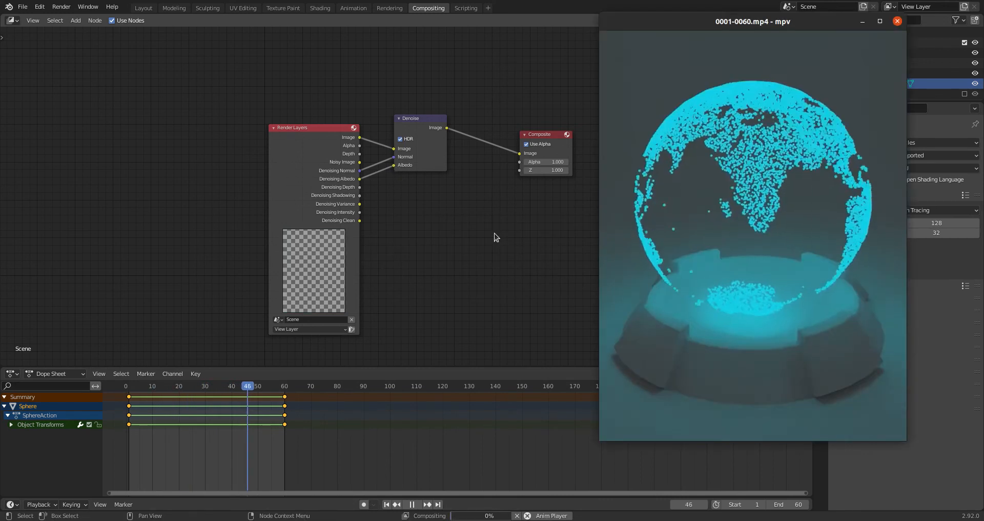
pyautogui.moveTo(757, 226); pyautogui.dragTo(457, 228)
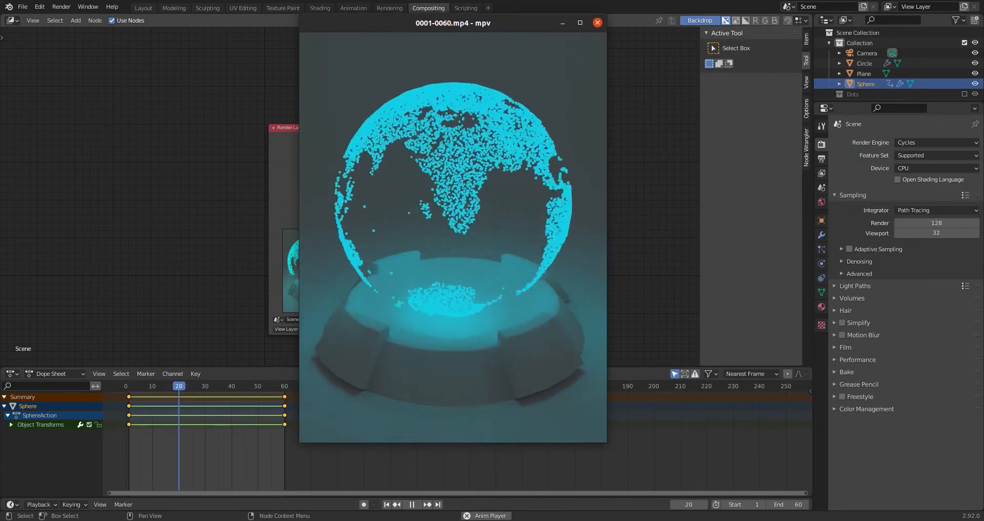